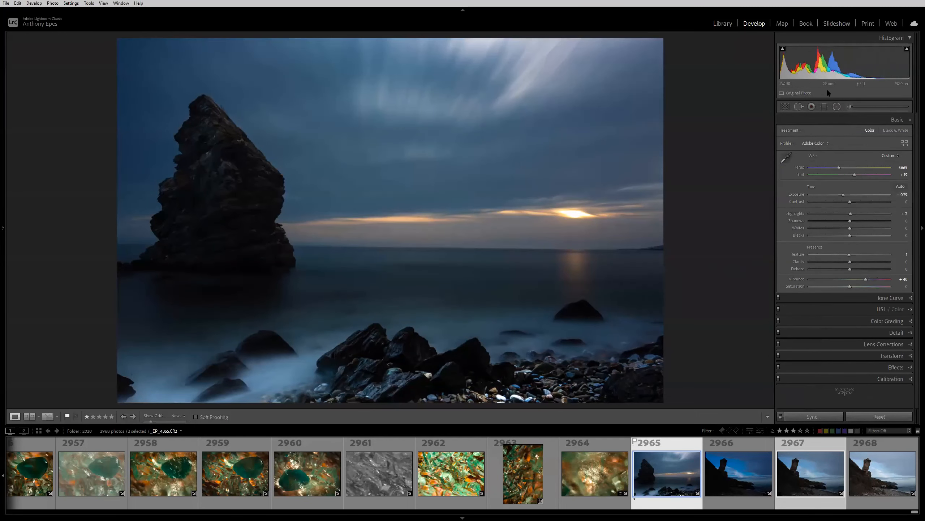
Look at the photo's histogram in the Library grid, return to Develop and reopen the Basic adjustments
left_click(896, 119)
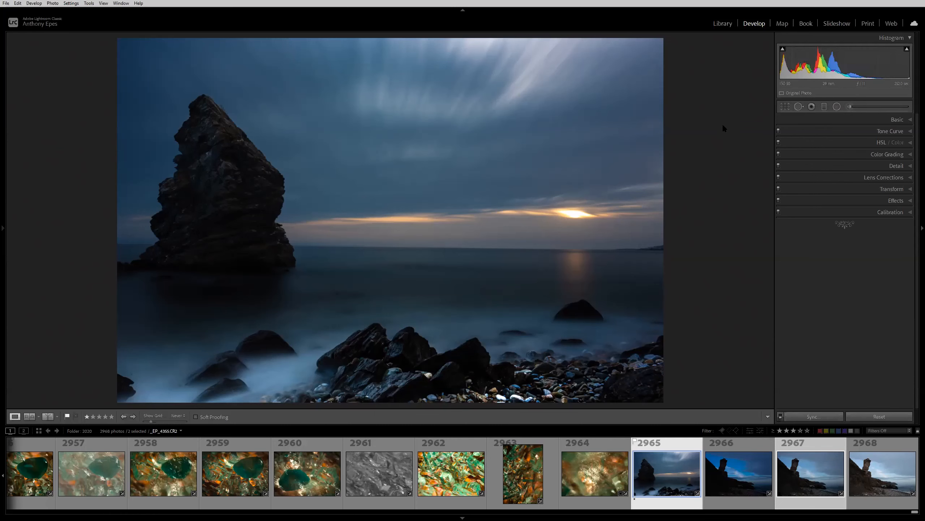
key("g")
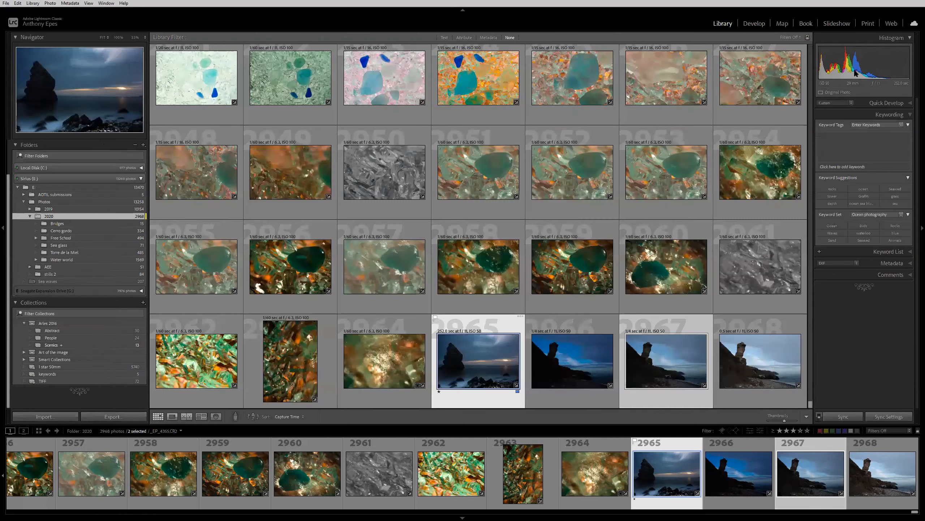
key("d")
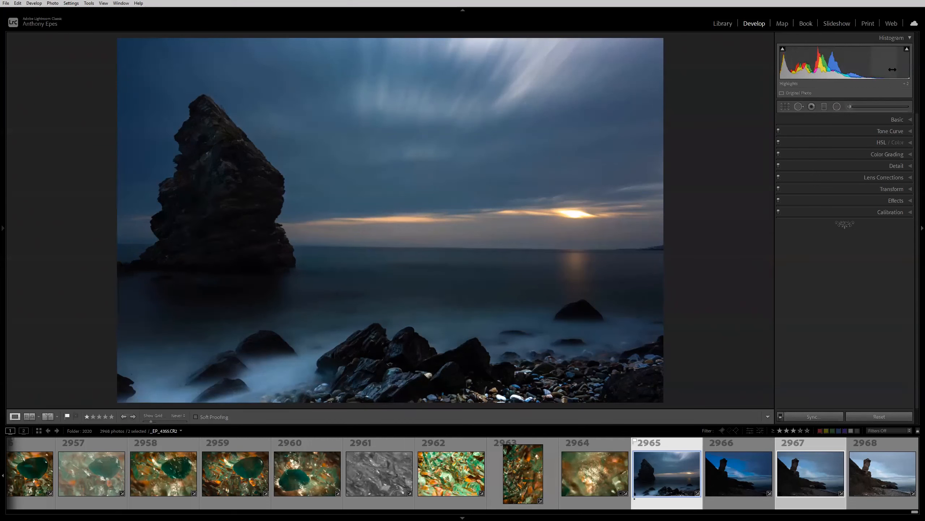
left_click(871, 119)
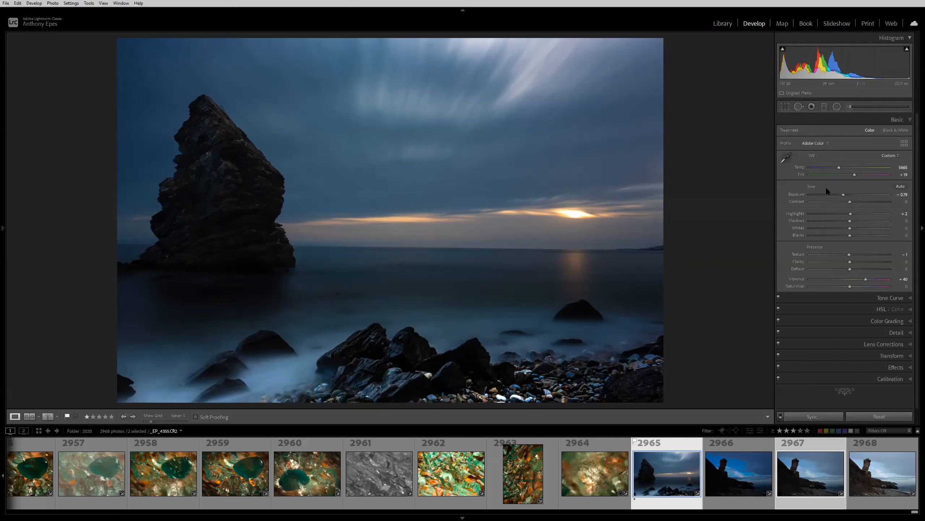
Set Highlights to +45, Whites to −54, Blacks to +72 and Contrast to +51
left_click_drag(851, 213, 878, 236)
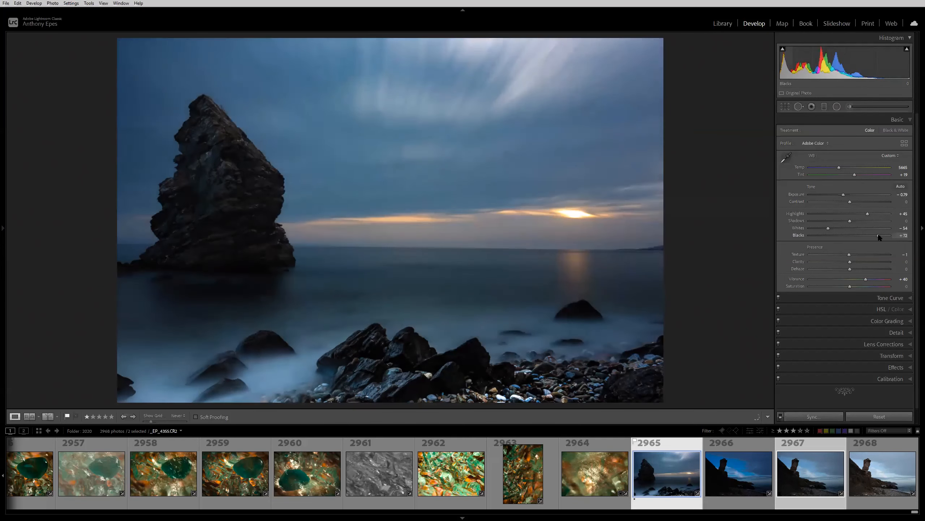
left_click_drag(850, 203, 869, 204)
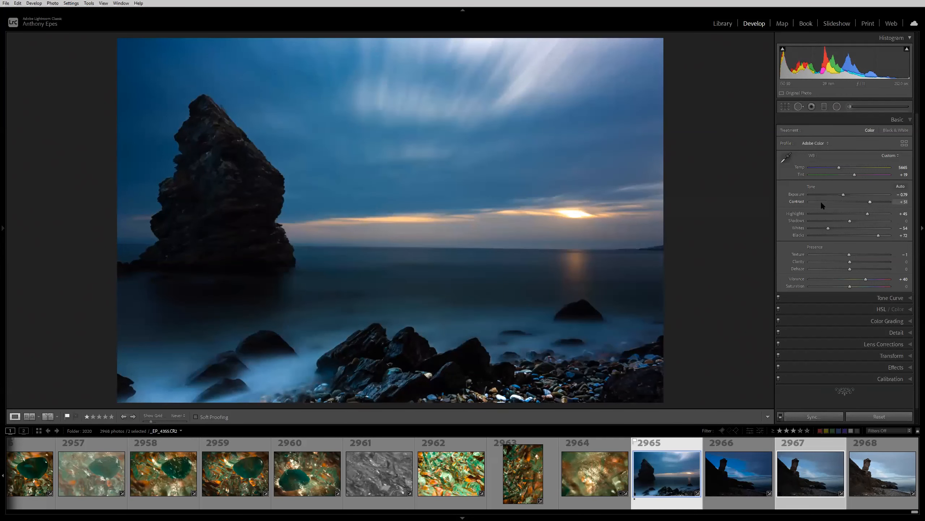
Reset the Exposure, Contrast and Highlights sliders individually to their defaults
double_click(796, 195)
double_click(797, 200)
double_click(797, 214)
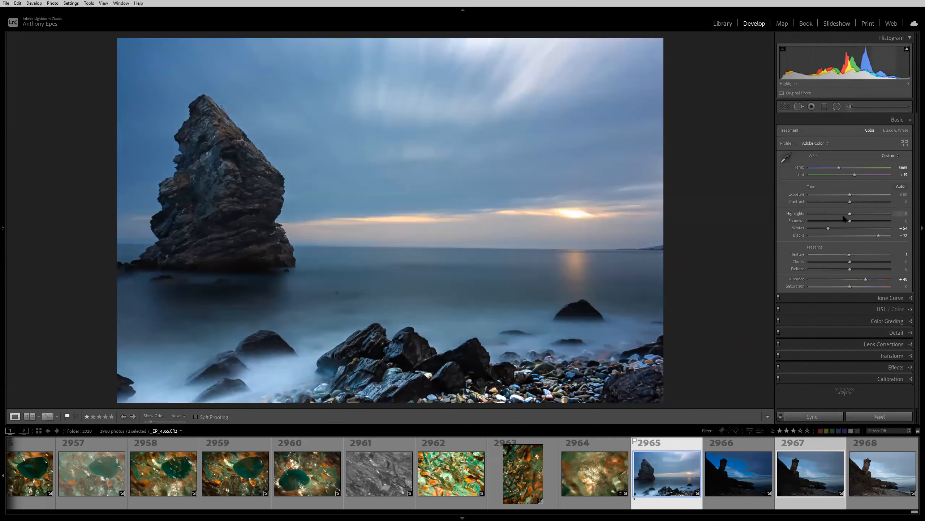
Set Highlights and Contrast to +57 and Exposure to −0.75, and reset the whole Tone and Presence groups
left_click_drag(850, 214, 844, 194)
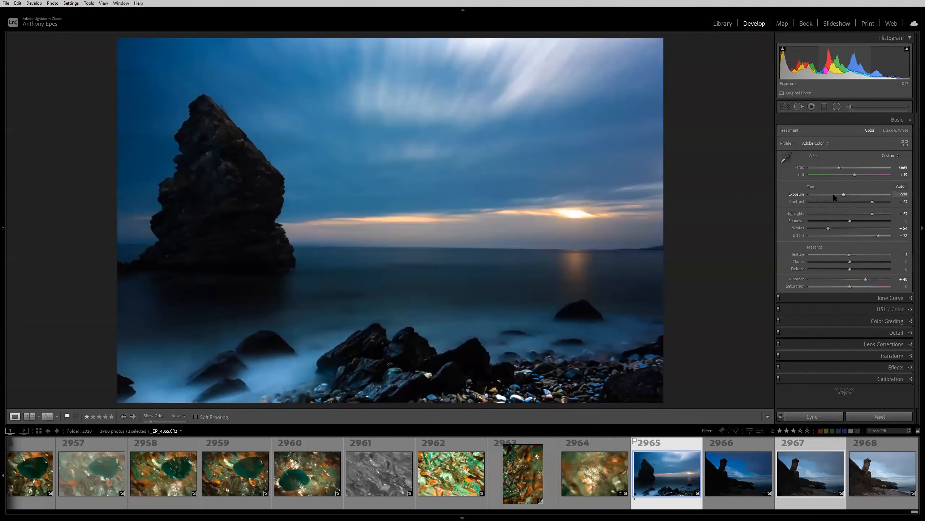
key("alt")
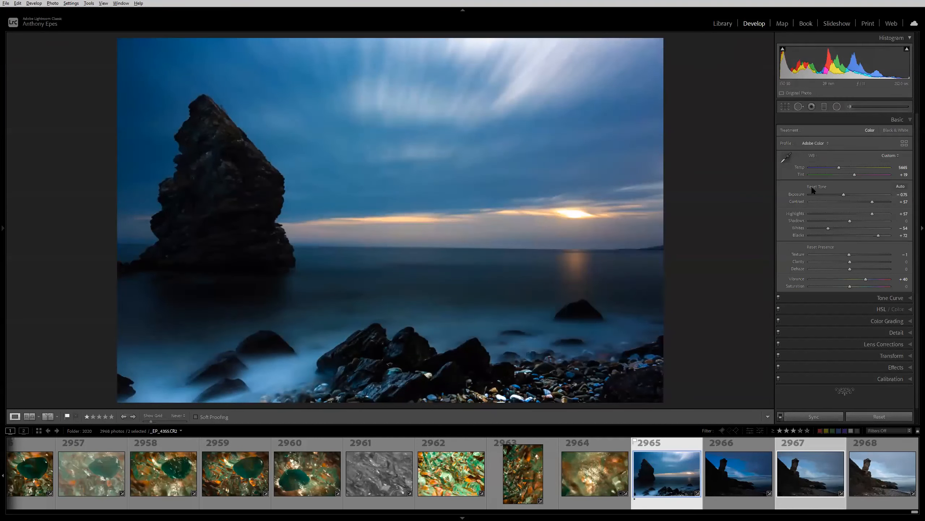
left_click(814, 186)
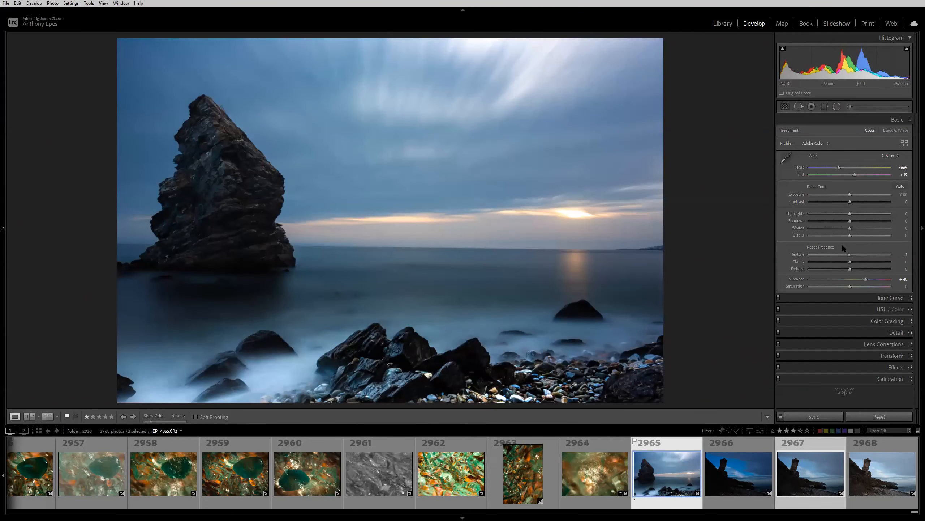
left_click(821, 247)
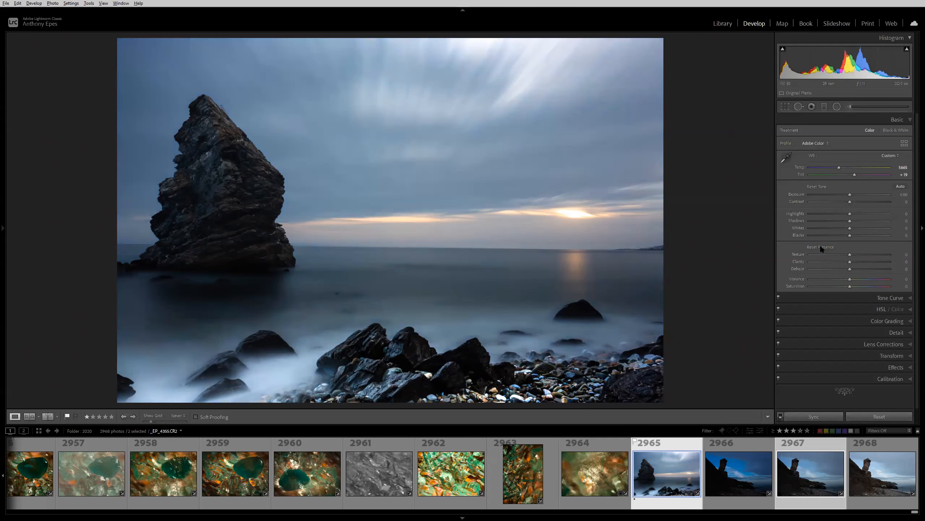
Restore the photo to the Highlights entry just above Update Saturation Adjustment in its edit history, and dismiss the Smart Preview prompt
mouse_move(3, 226)
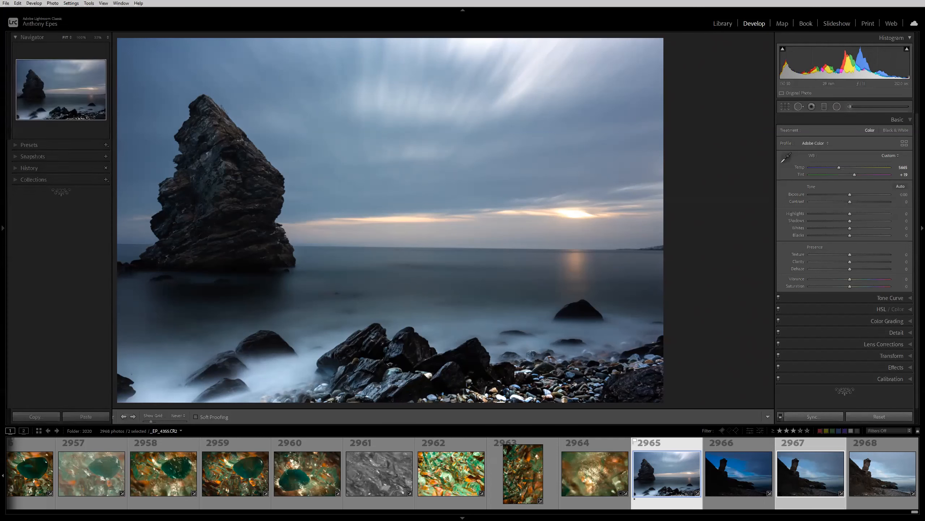
left_click(30, 168)
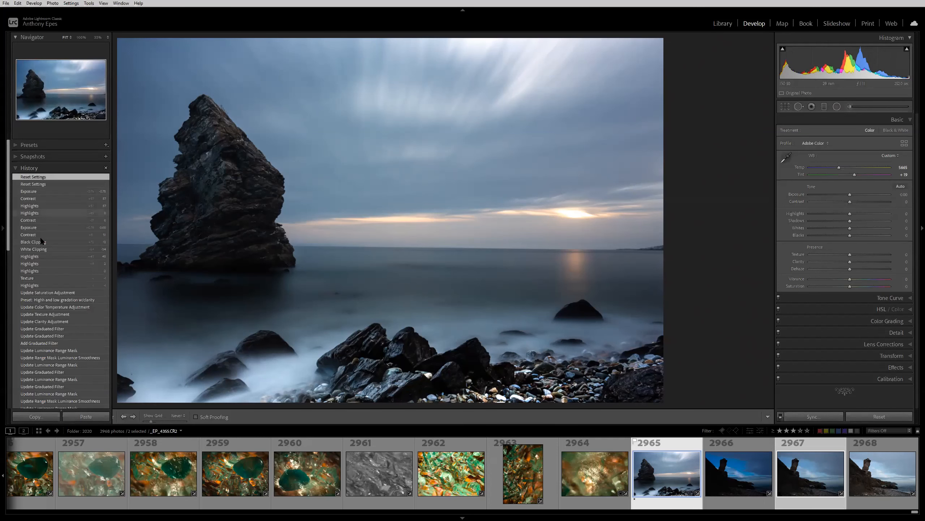
left_click(40, 286)
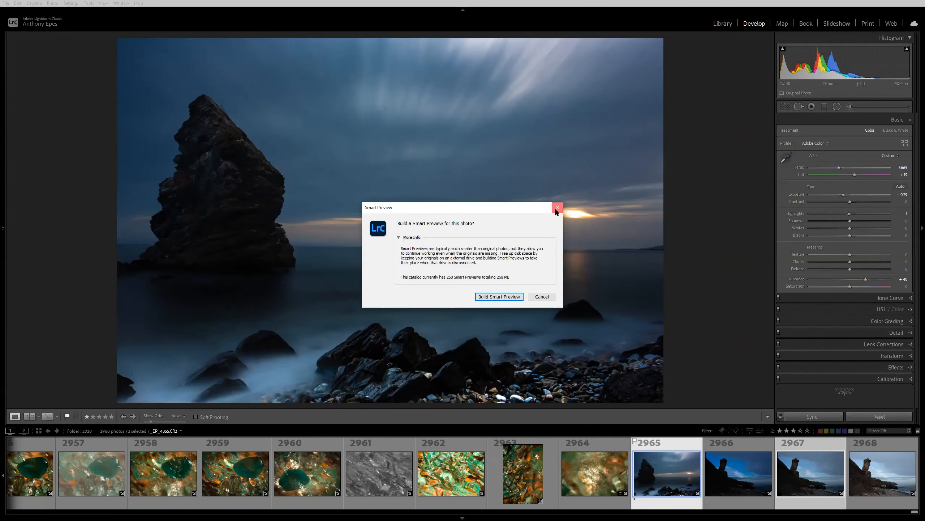
left_click(556, 210)
left_click(542, 296)
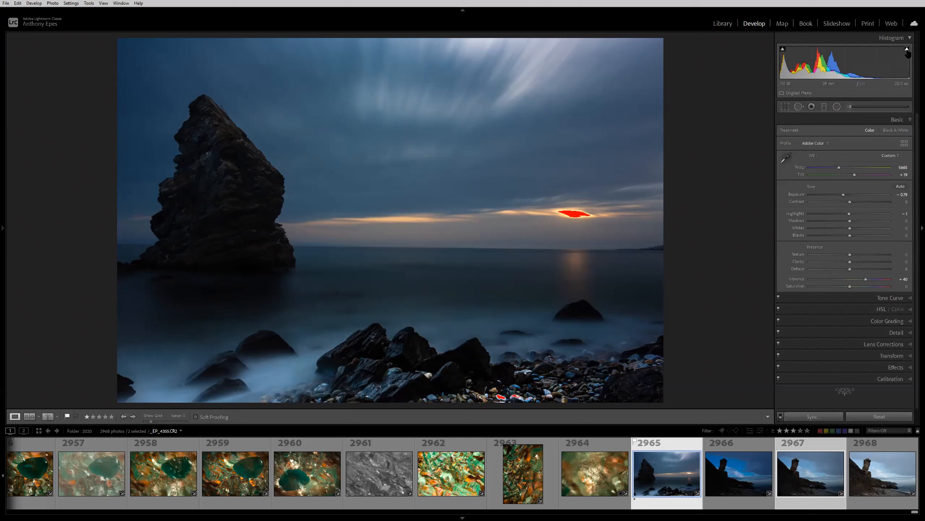
Lower Exposure to −1.70 and inspect the shadow clipping up close on the foreground rocks
mouse_move(782, 51)
left_click_drag(844, 193, 836, 194)
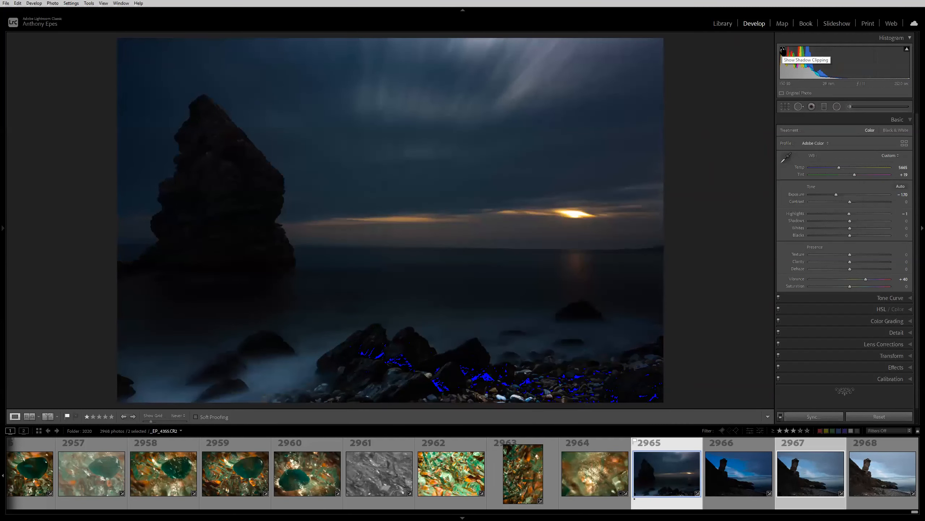
left_click(470, 373)
left_click(470, 373)
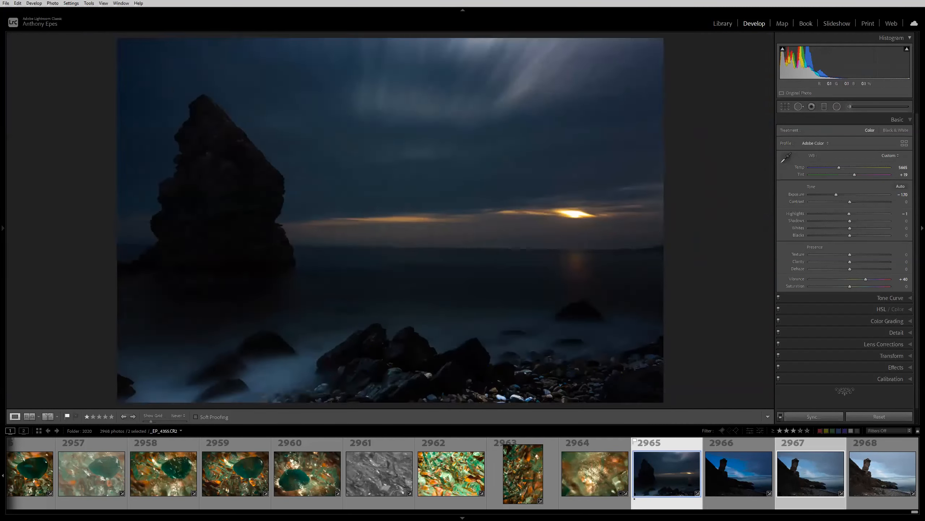
left_click(474, 373)
mouse_move(782, 49)
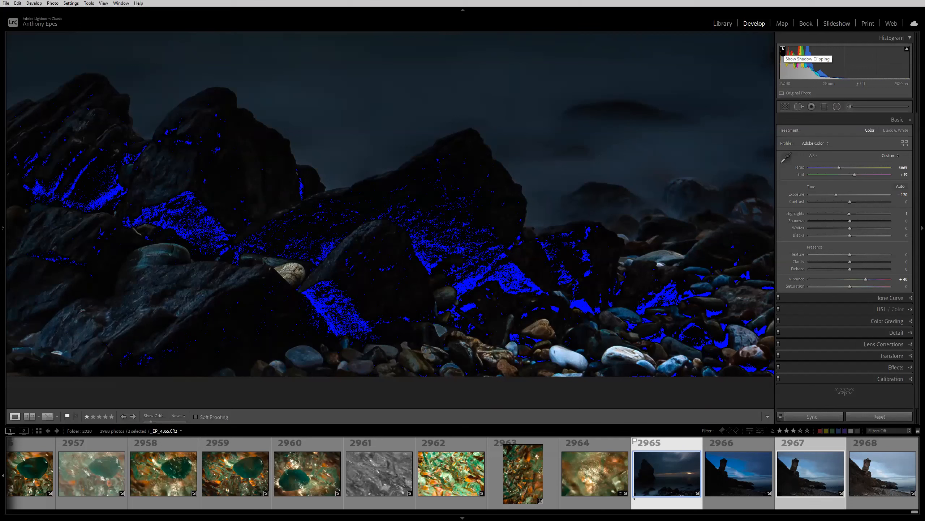
left_click(783, 50)
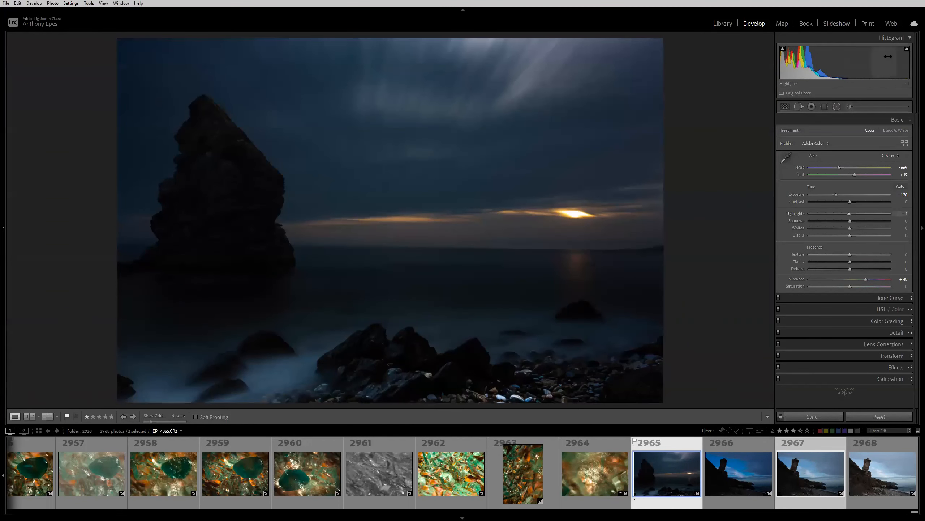
Zoom in on the sun and toggle the highlight clipping overlay to examine the blown-out area
left_click(906, 51)
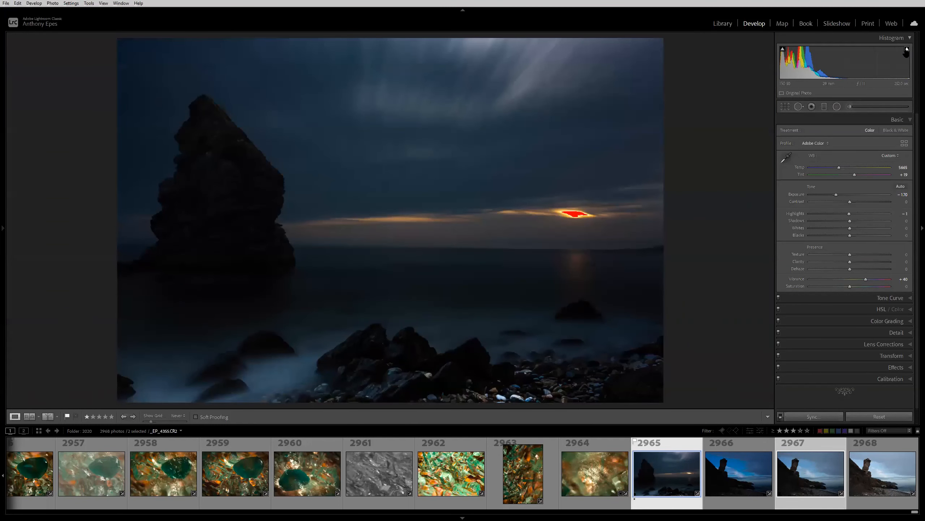
left_click(599, 218)
left_click(907, 50)
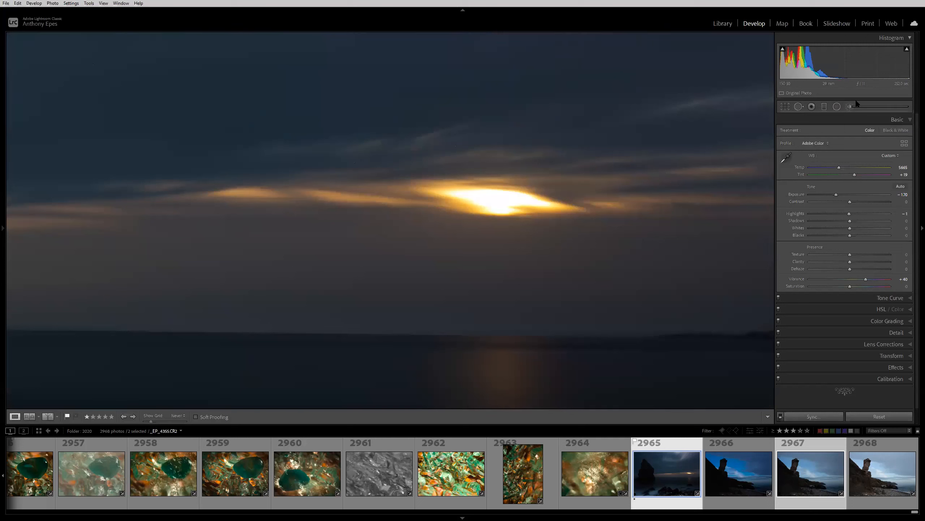
left_click(907, 50)
Raise Shadows to +100 and Exposure to +0.04, viewing the highlight clipping across the wider scene
left_click_drag(850, 221, 889, 221)
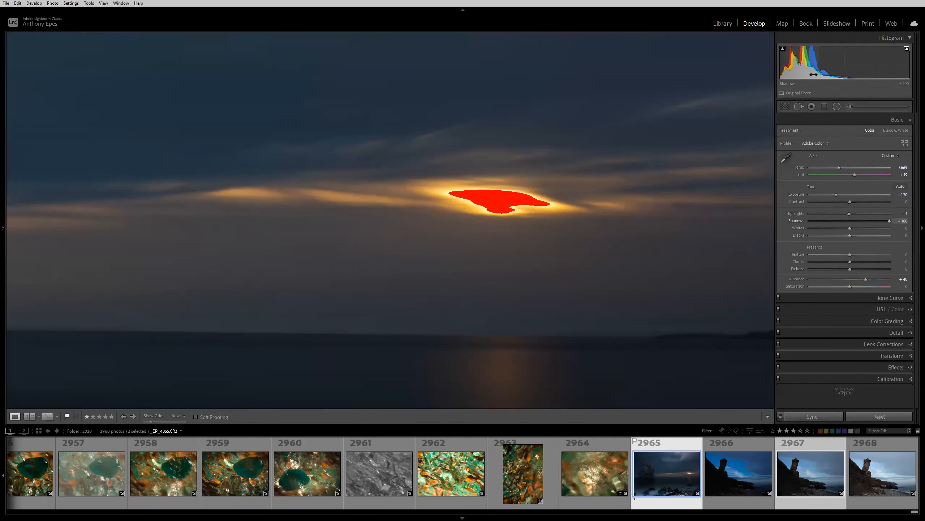
left_click_drag(836, 195, 850, 194)
left_click(630, 165)
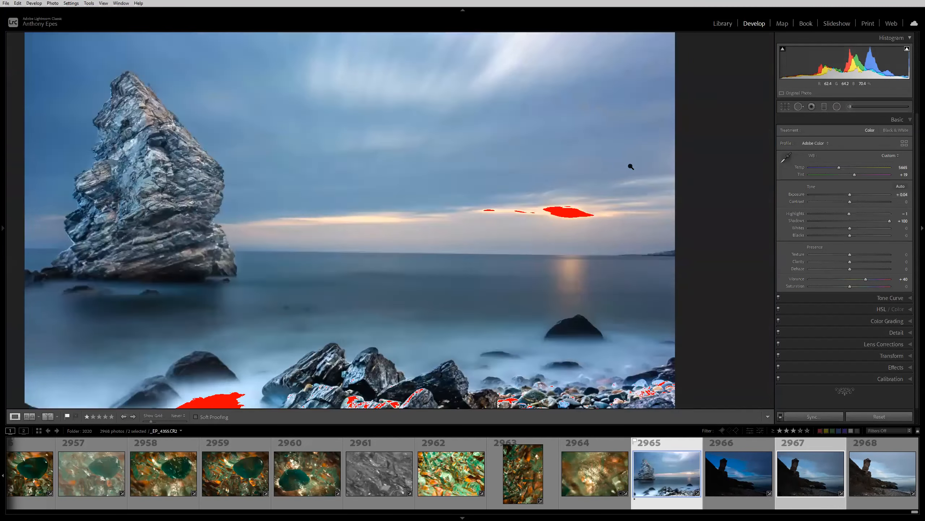
Set Exposure to −0.82, Highlights to +31, Shadows to +49, Whites to +27 and Blacks to −33
left_click_drag(852, 71, 818, 72)
mouse_move(878, 66)
left_mouse_down()
mouse_move(904, 66)
mouse_move(883, 66)
left_mouse_up()
left_click_drag(791, 75, 780, 75)
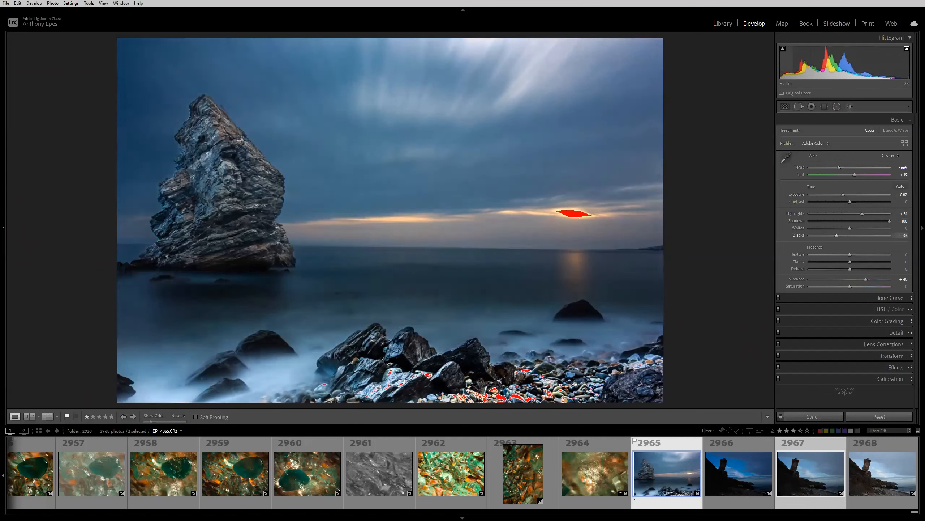
left_click_drag(887, 221, 870, 221)
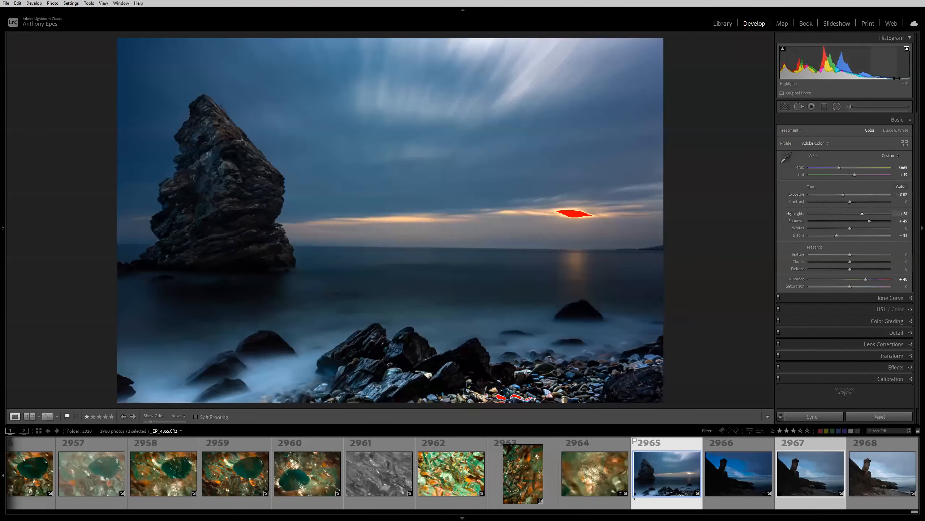
mouse_move(889, 62)
left_mouse_down()
mouse_move(869, 62)
mouse_move(909, 62)
mouse_move(898, 62)
left_mouse_up()
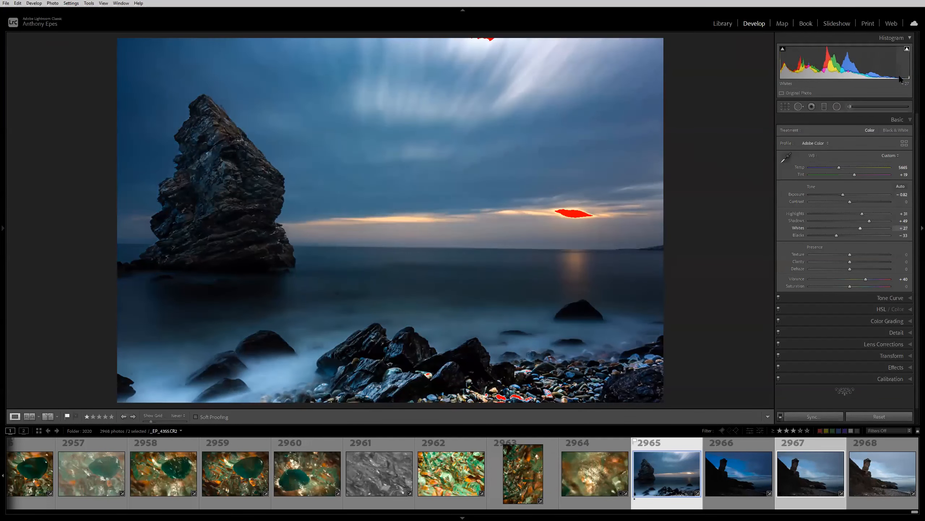
Raise Blacks to +11 with Exposure at −0.84 while checking the shadow and highlight clipping overlays
mouse_move(784, 50)
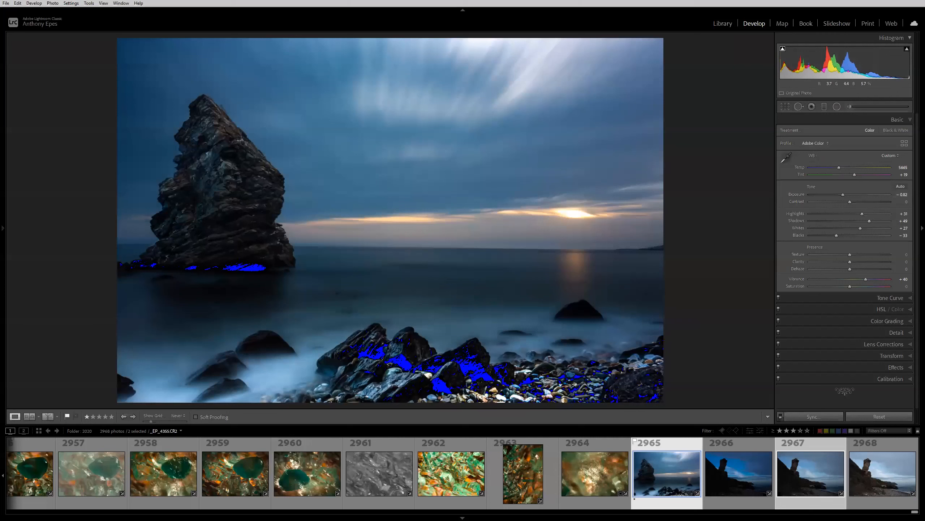
left_click_drag(837, 235, 847, 235)
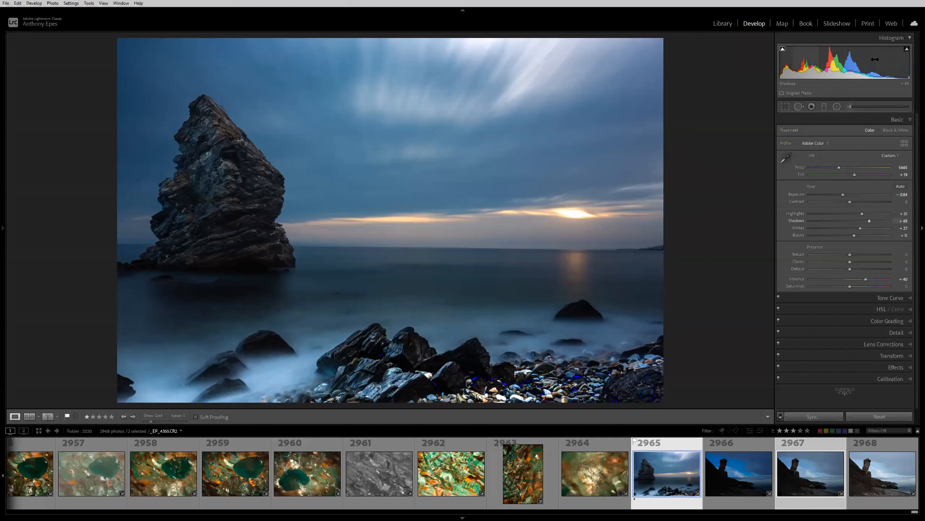
left_click(907, 49)
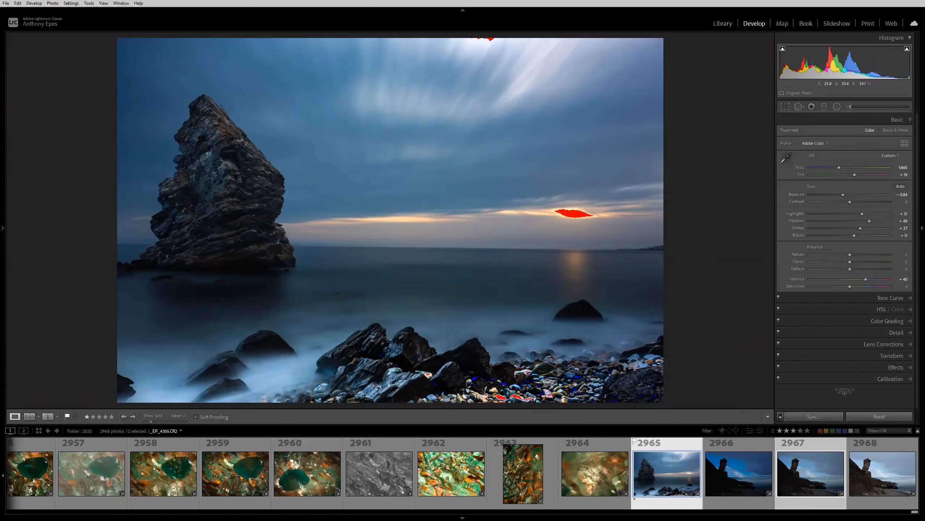
left_click(783, 49)
left_click(783, 50)
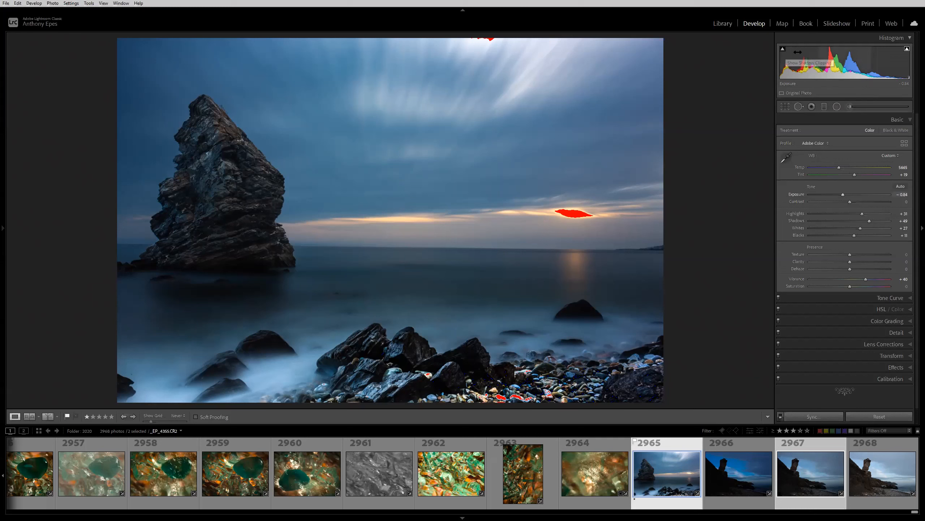
Raise Highlights to +100 and Exposure to +0.04 with the highlight clipping overlay on
left_click(907, 49)
left_click(908, 49)
left_click_drag(862, 214, 890, 213)
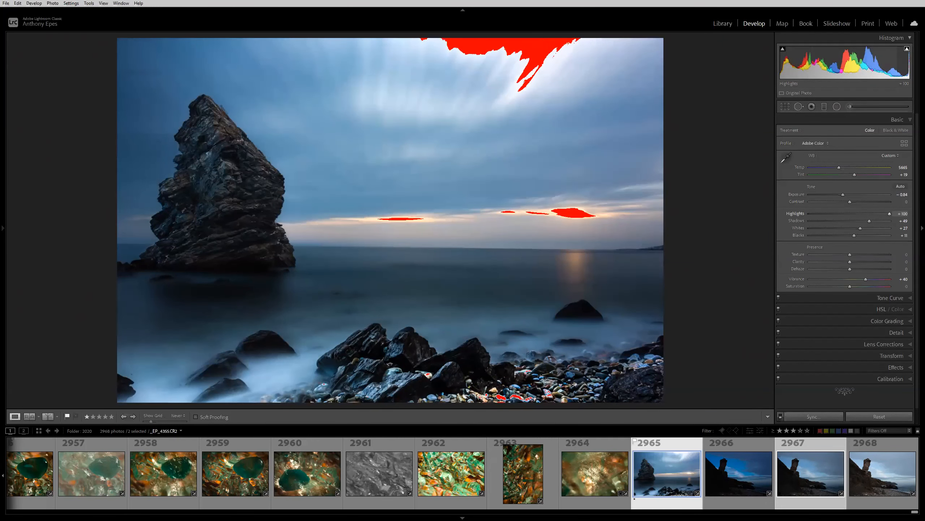
left_click_drag(852, 72, 870, 72)
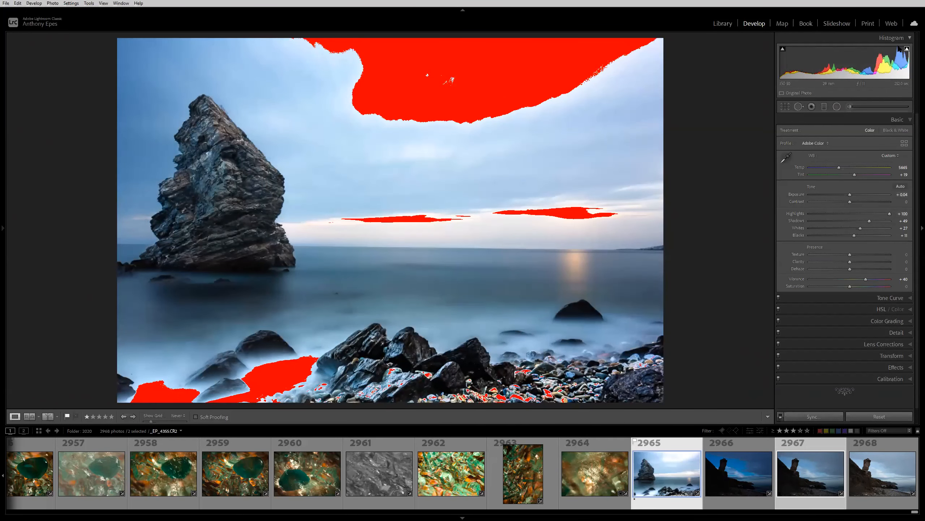
Return the photo to the earlier Highlights history entry, discarding the exposure and tone experiments
left_click(36, 286)
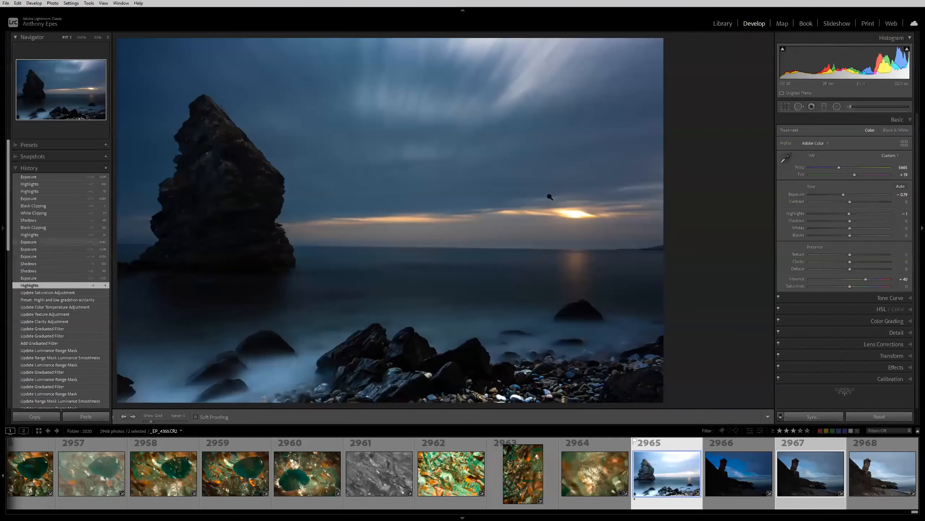
View the Crop & Straighten options and switch to Spot Removal with Visualize Spots enabled
left_click(785, 106)
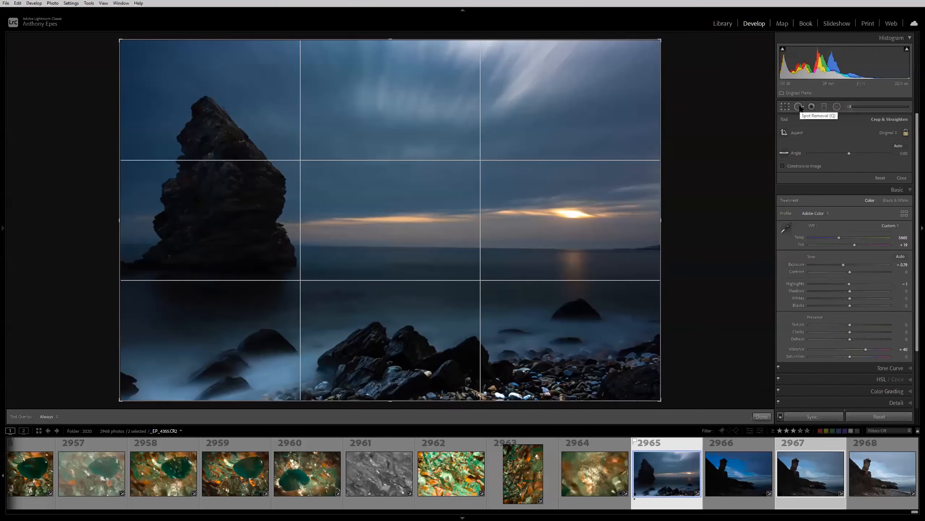
left_click(799, 106)
key("a")
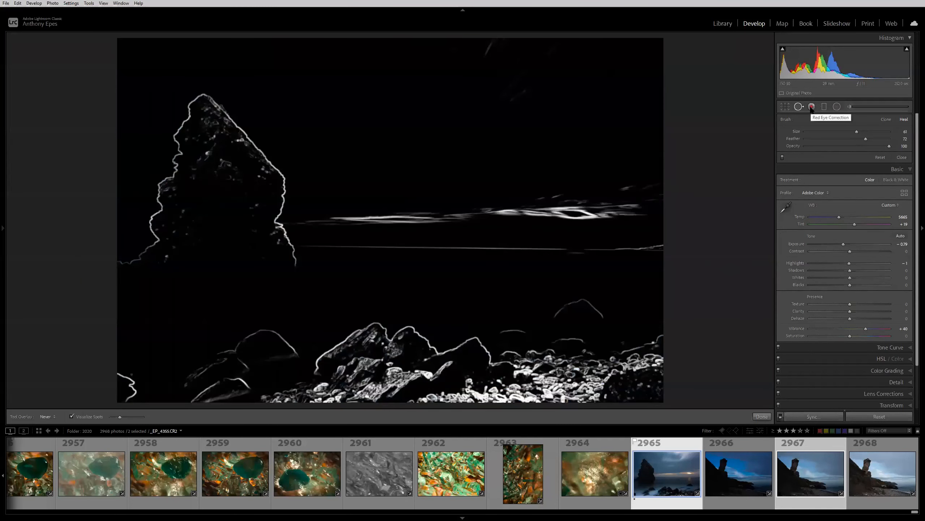
View the settings of the Red Eye Correction, Graduated Filter, Radial Filter and Adjustment Brush tools in turn
left_click(812, 106)
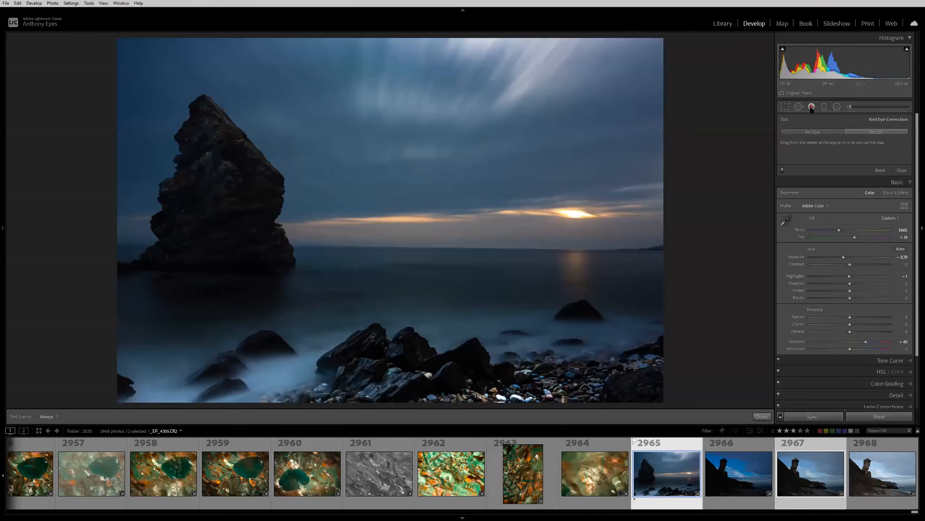
left_click(825, 106)
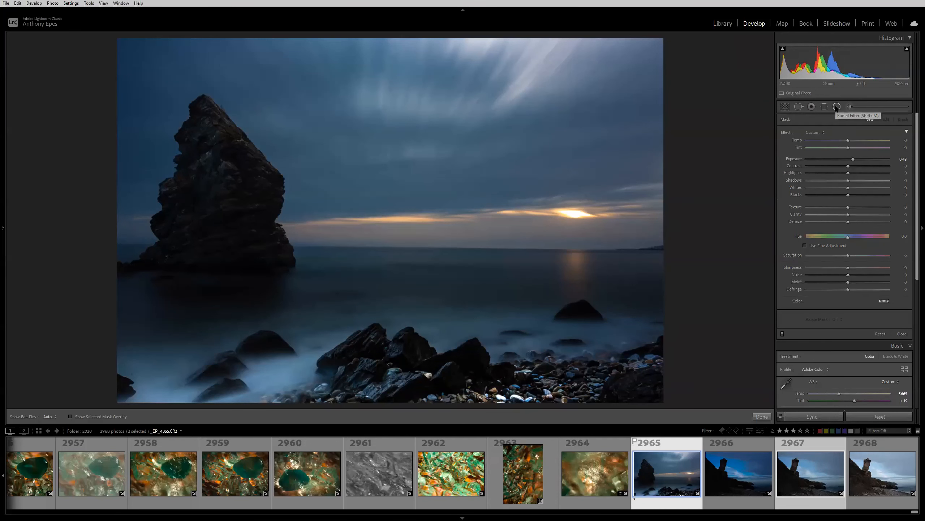
left_click(850, 106)
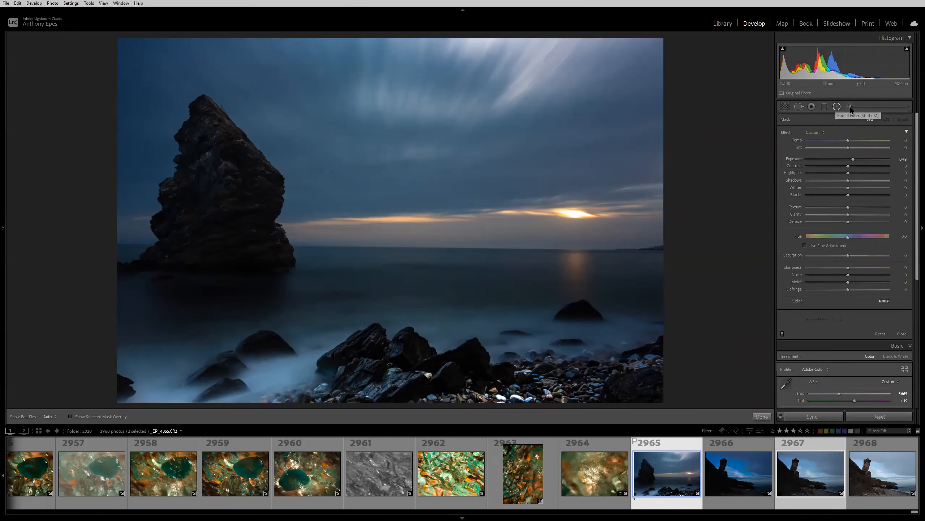
Start Crop & Straighten, unlock the aspect ratio and crop the photo to a custom 2 x 1 ratio
left_click(786, 107)
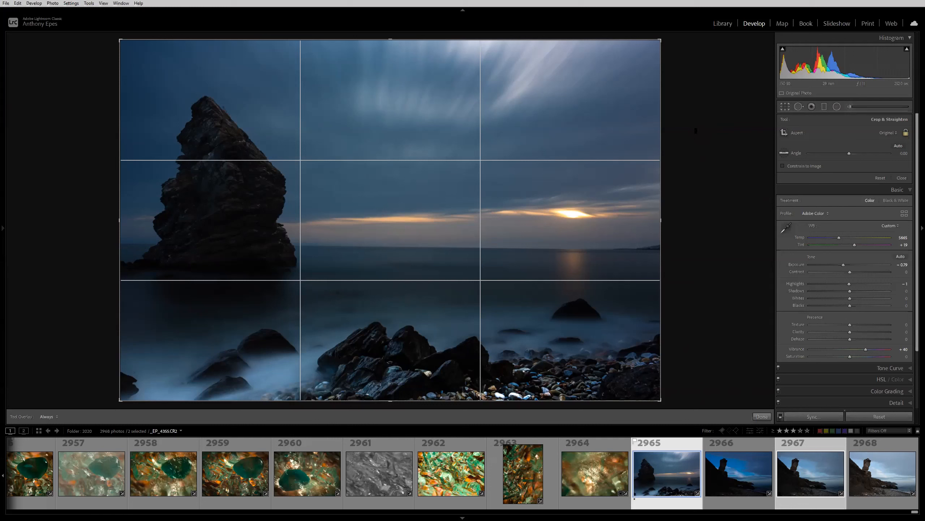
mouse_move(665, 43)
left_mouse_down()
mouse_move(551, 114)
mouse_move(665, 41)
left_mouse_up()
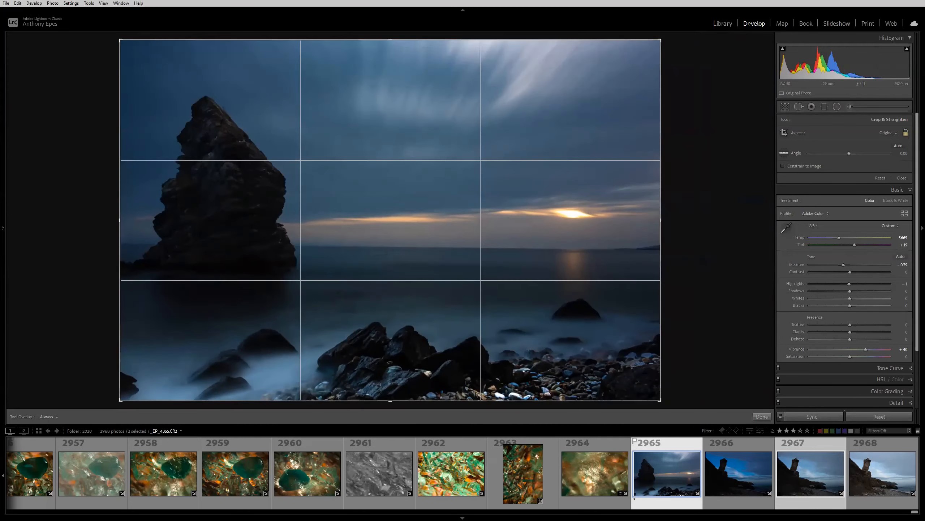
left_click(906, 132)
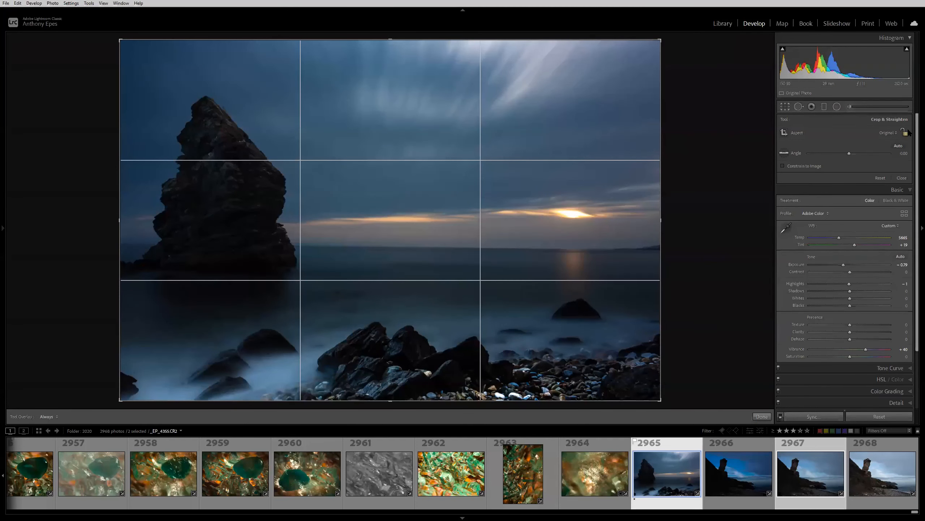
left_click(882, 133)
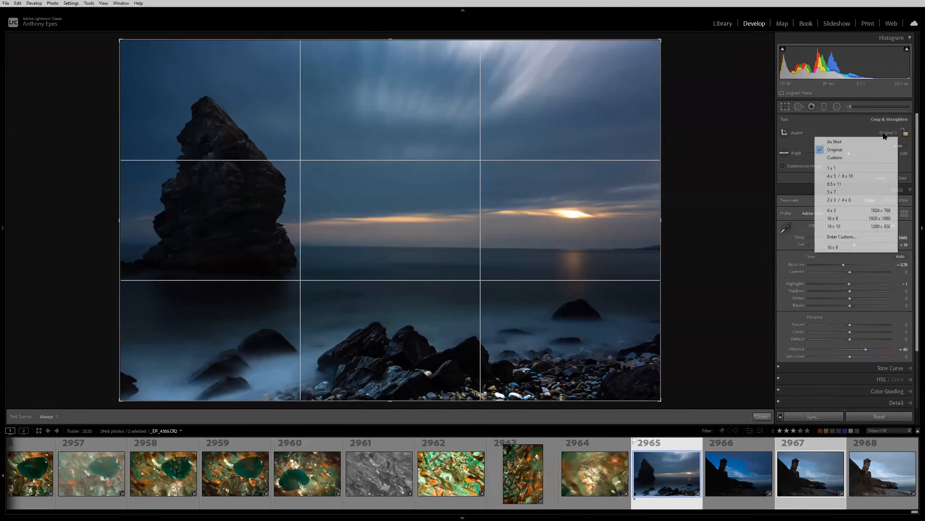
left_click(837, 238)
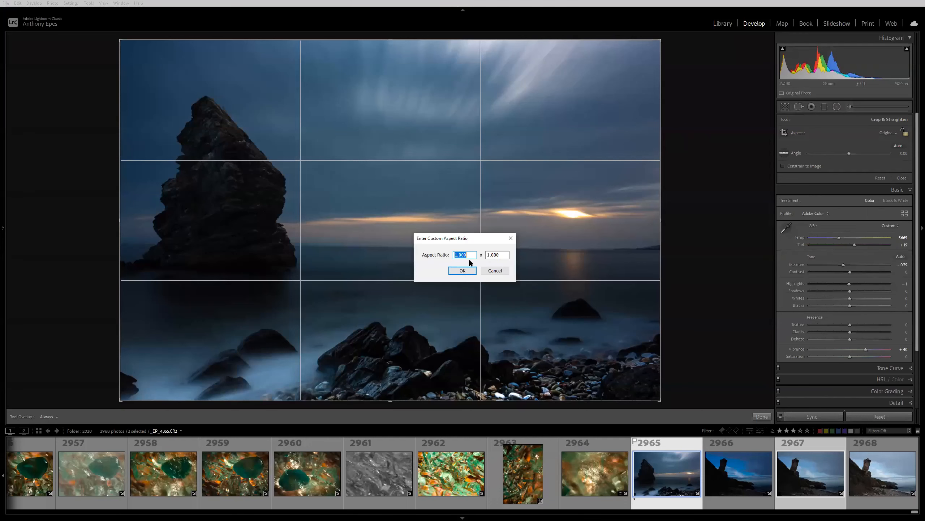
type("2")
key("Tab")
type("1")
left_click(463, 270)
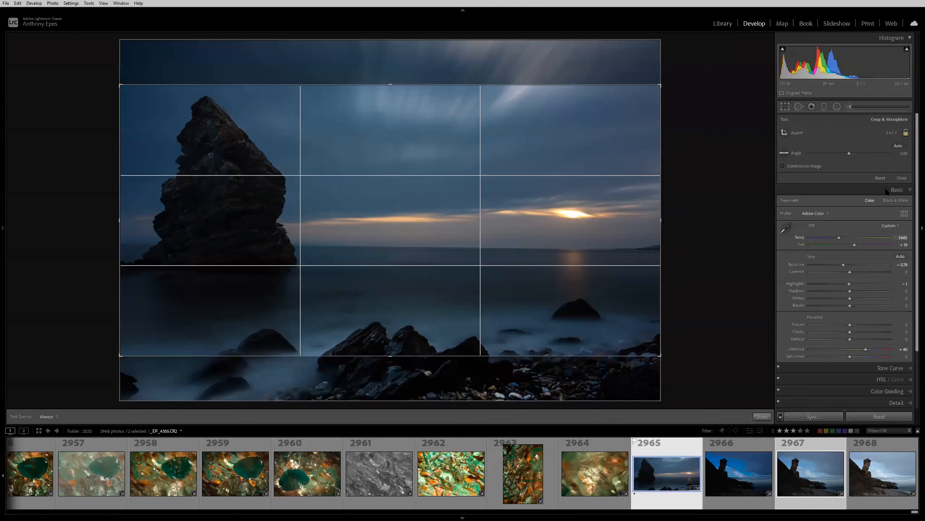
Try a 1 x 1 crop, enlarge the square to nearly the photo's full height, and leave the crop without applying it
left_click(891, 134)
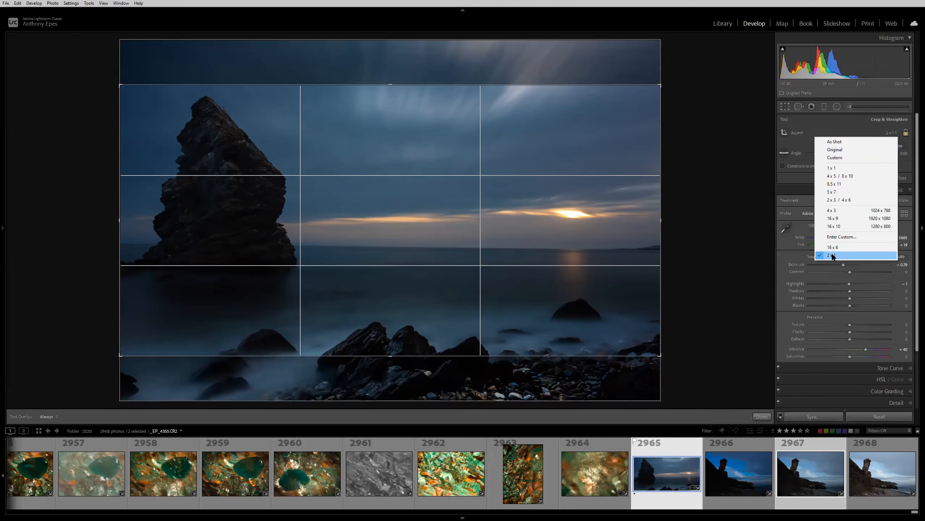
left_click(837, 169)
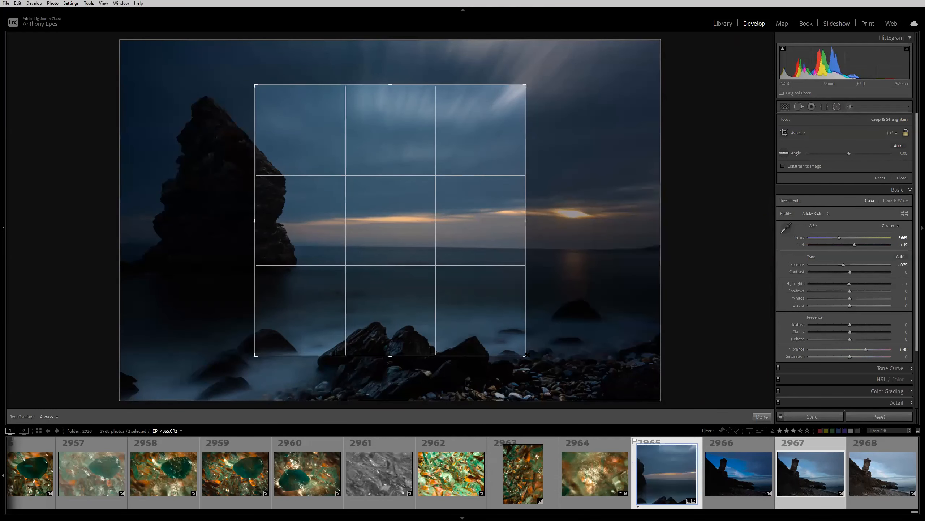
left_click_drag(530, 360, 550, 379)
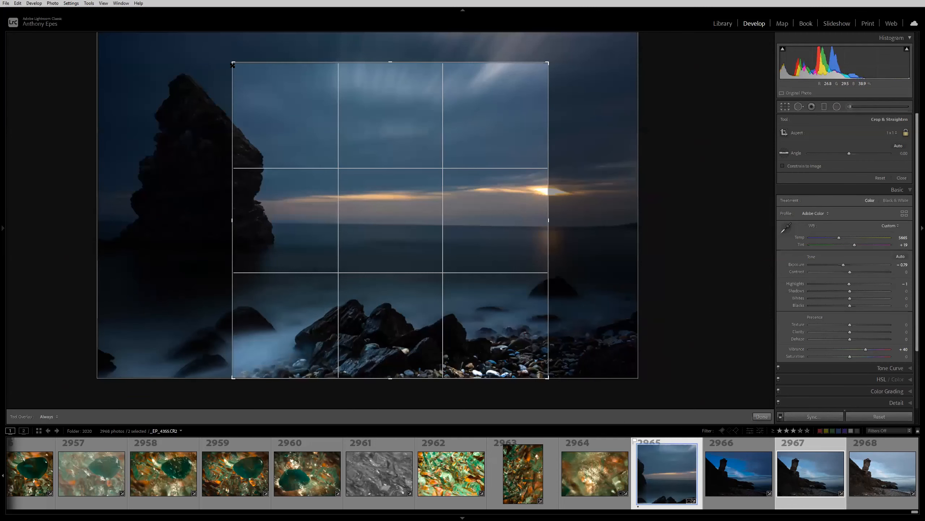
left_click_drag(233, 62, 210, 40)
left_click_drag(343, 121, 592, 194)
key("Escape")
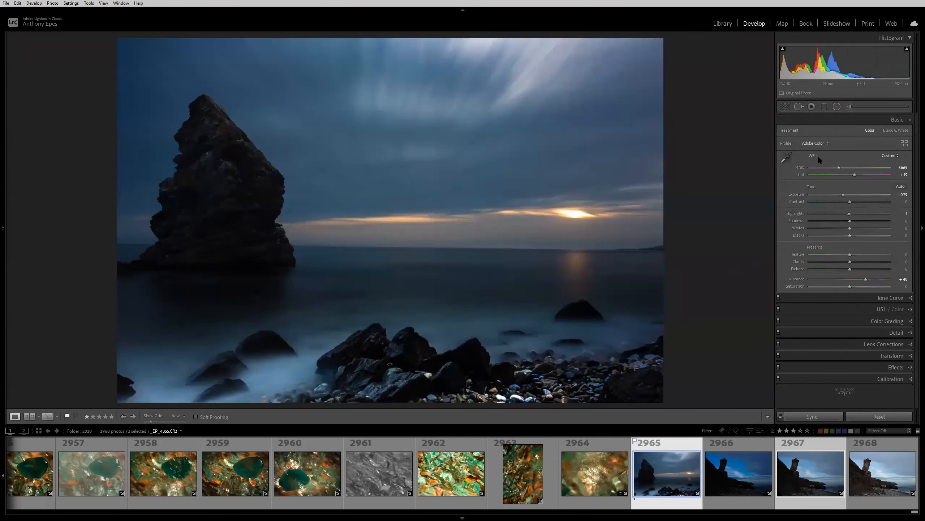
Try an unconstrained narrow vertical crop around the sea stack, return the aspect to As Shot and leave the crop
left_click(784, 106)
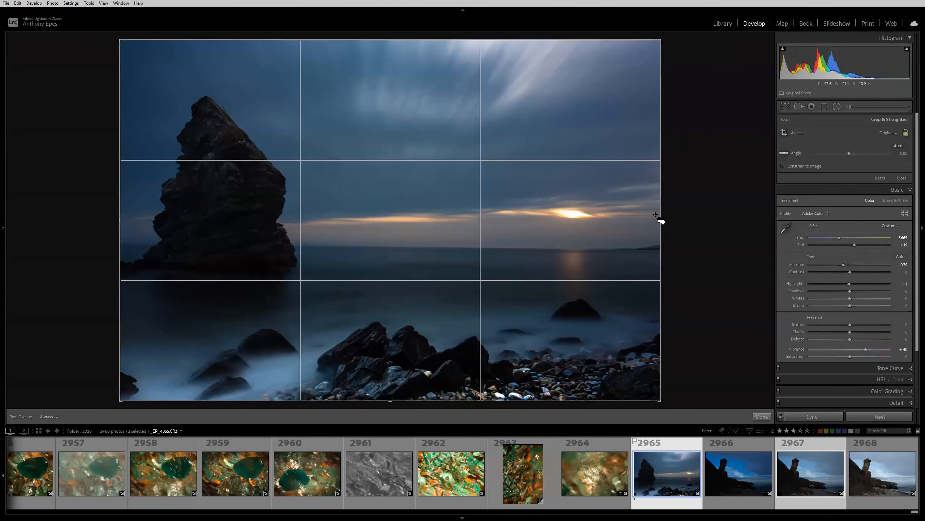
left_click(906, 133)
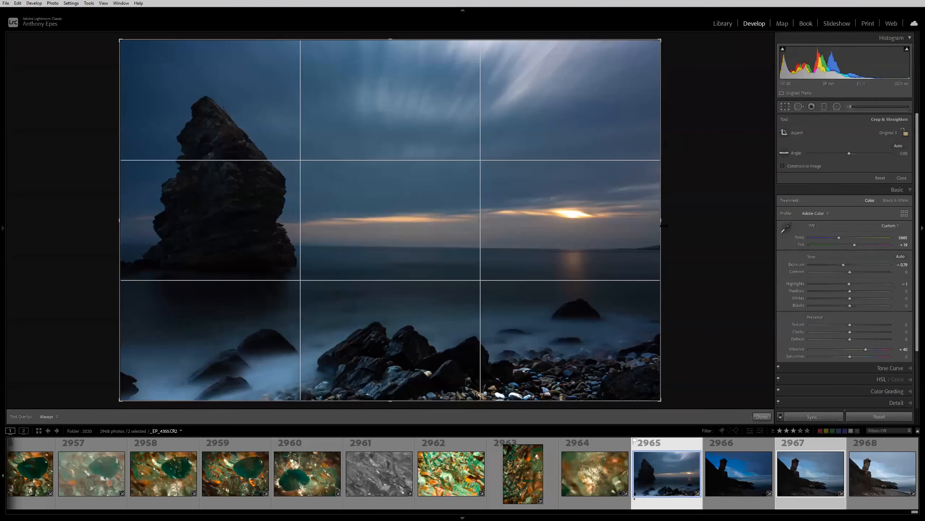
left_click_drag(663, 225, 462, 221)
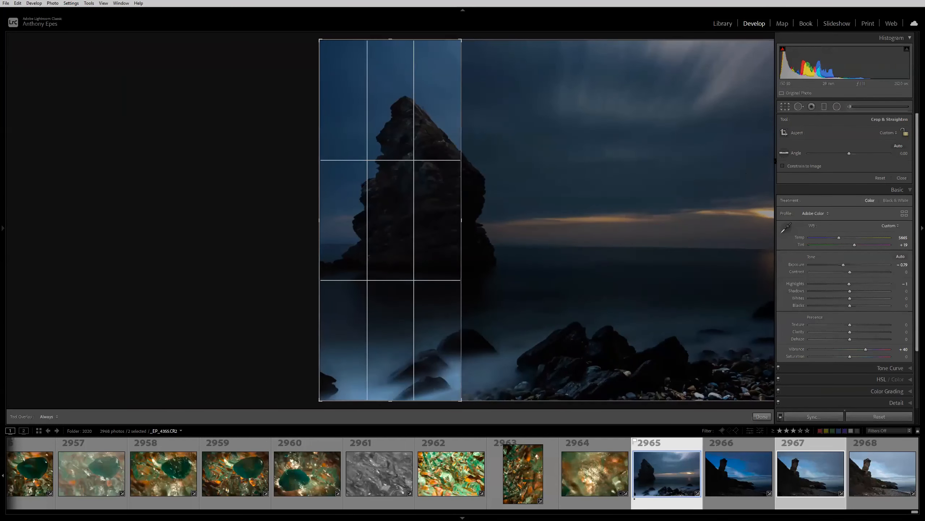
left_click(888, 133)
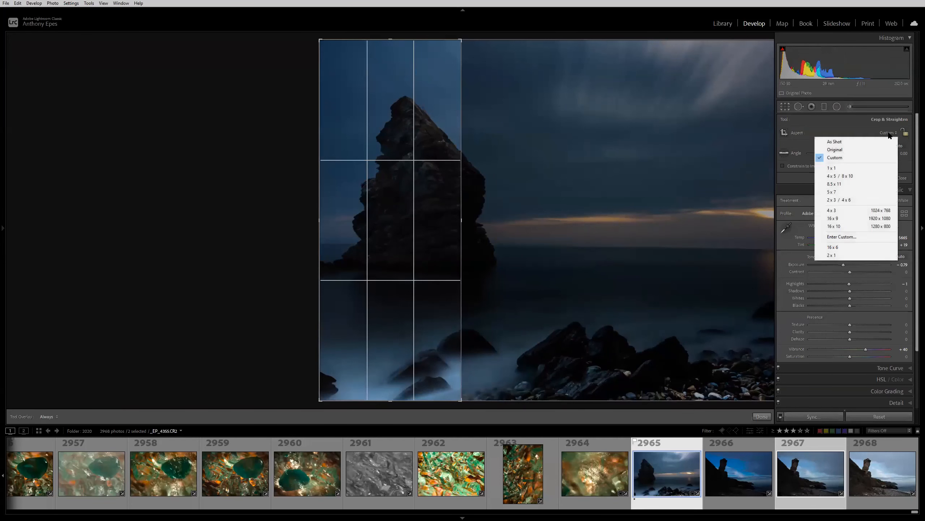
left_click(827, 141)
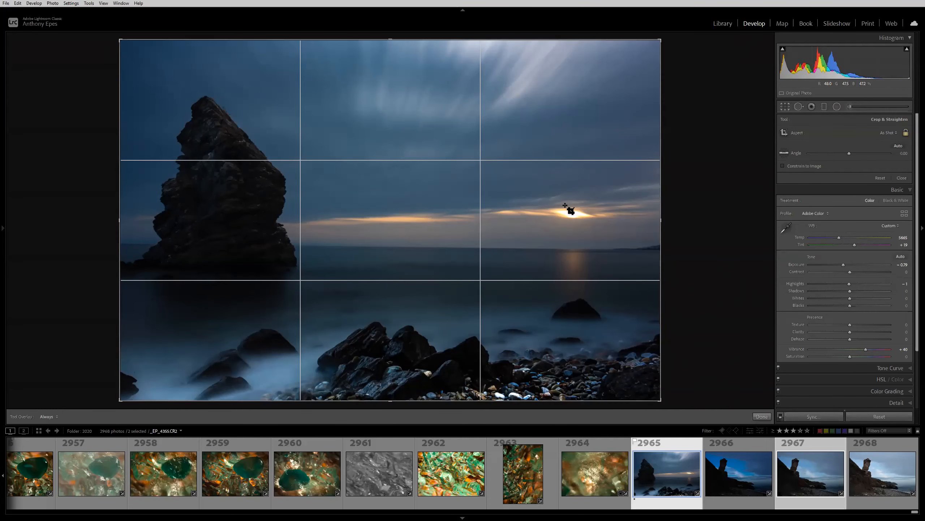
left_click(785, 106)
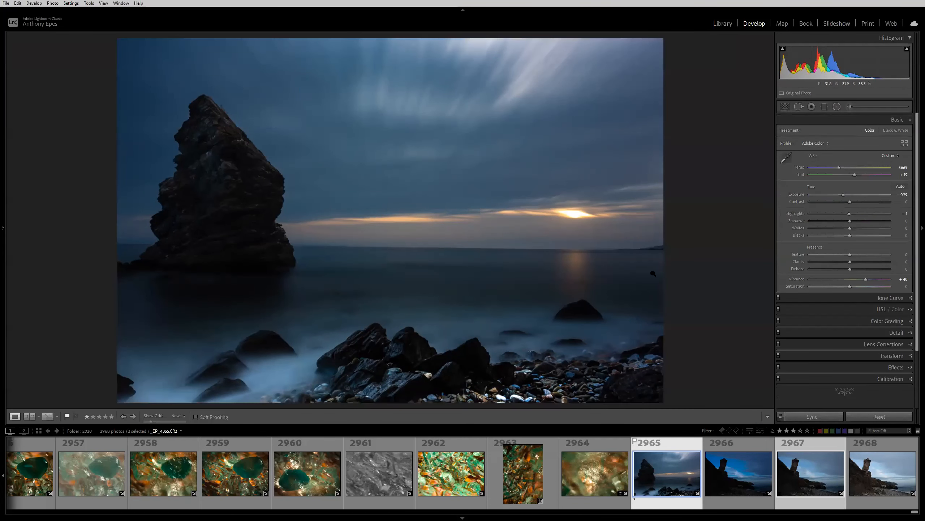
Reopen the crop on the photo and look over its crop commands, such as Reset Crop and Crop to Same Aspect Ratio
left_click(785, 107)
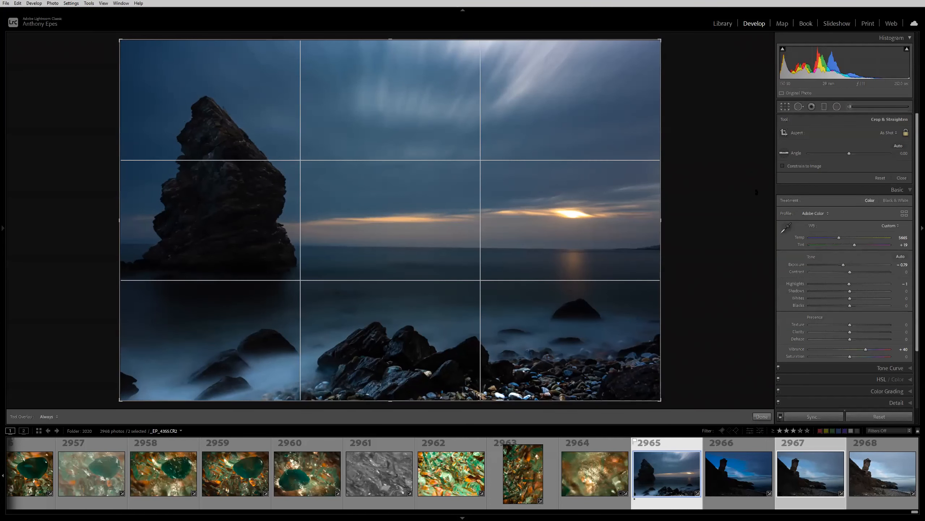
left_click(762, 418)
key("r")
right_click(346, 180)
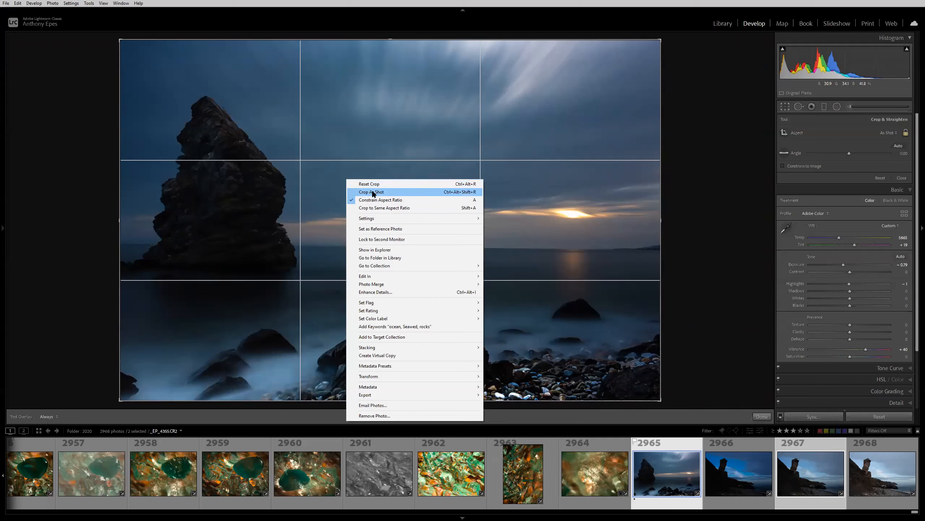
left_click(380, 209)
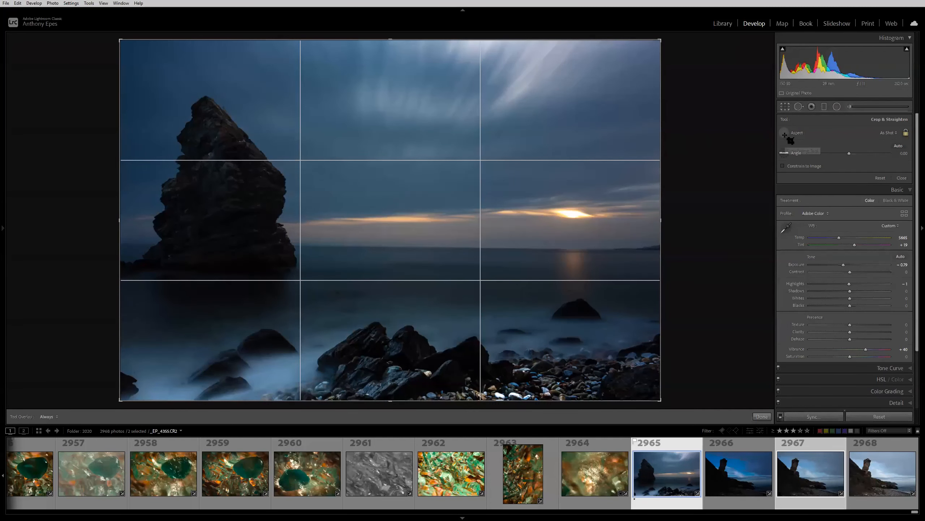
Draw a smaller crop frame across the middle of the seascape, try rotating it to about −1.04, and undo the rotation
left_click_drag(185, 121, 682, 379)
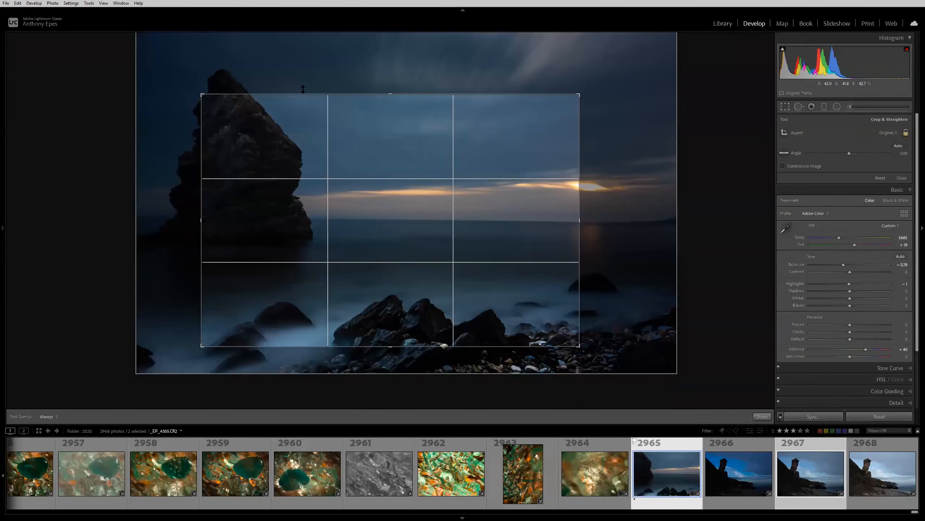
mouse_move(267, 63)
left_mouse_down()
mouse_move(339, 93)
mouse_move(271, 77)
left_mouse_up()
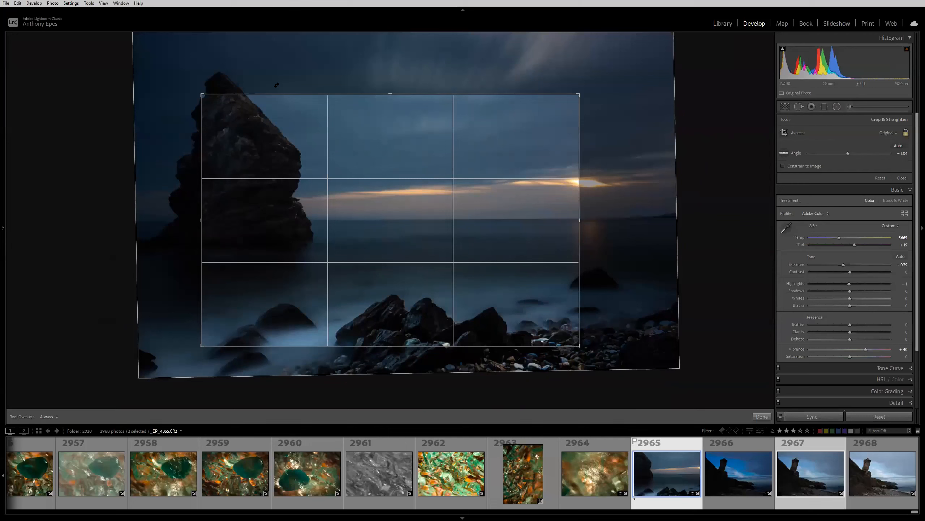
key("ctrl+z")
key("ctrl+z")
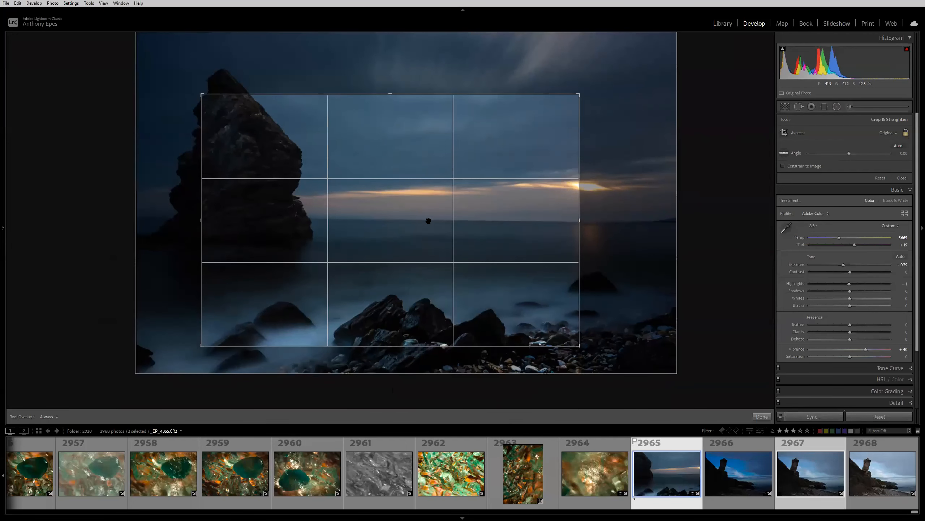
Undo back to the square crop over the sea stack and enlarge it outward toward the photo's edges
key("ctrl+z")
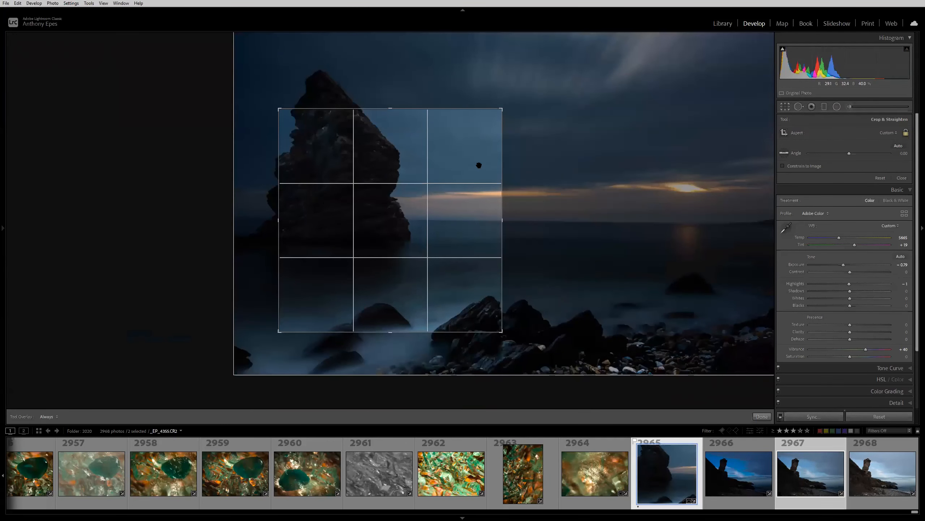
left_click_drag(496, 112, 596, 33)
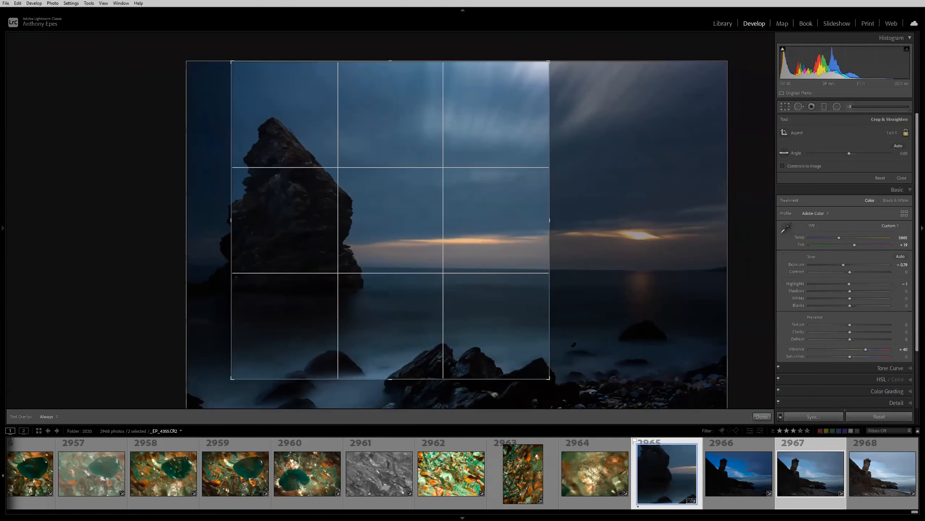
left_click_drag(549, 379, 593, 422)
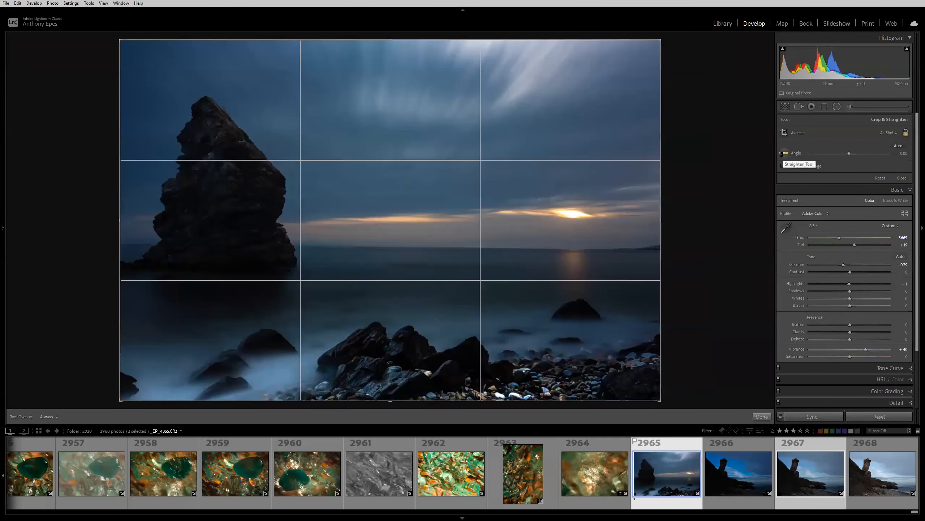
Level the photo with the Straighten Tool along the sea horizon, giving an angle of about −0.63, and apply the crop
left_click(785, 154)
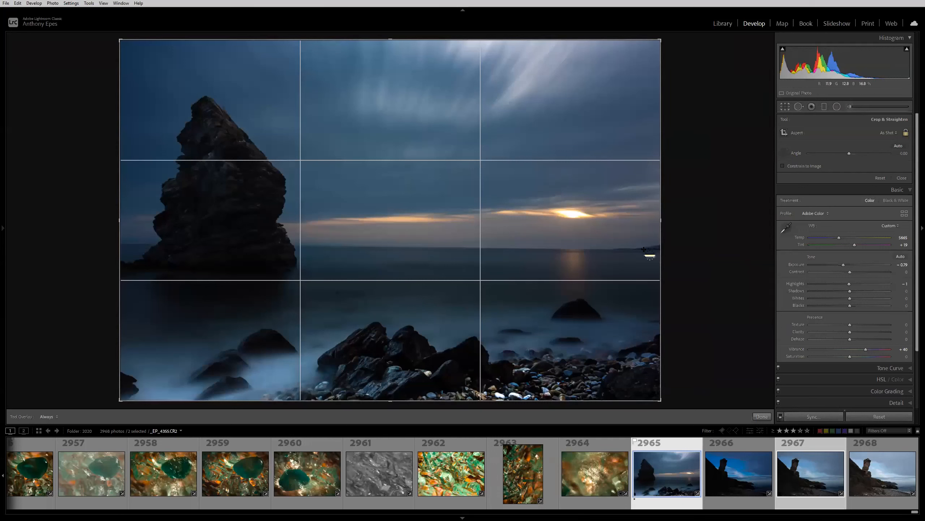
left_click_drag(644, 250, 116, 245)
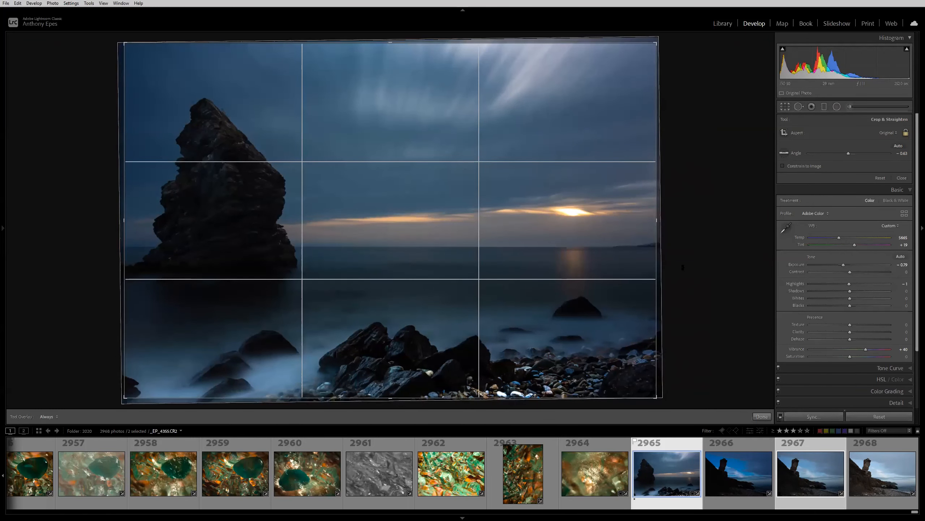
key("Return")
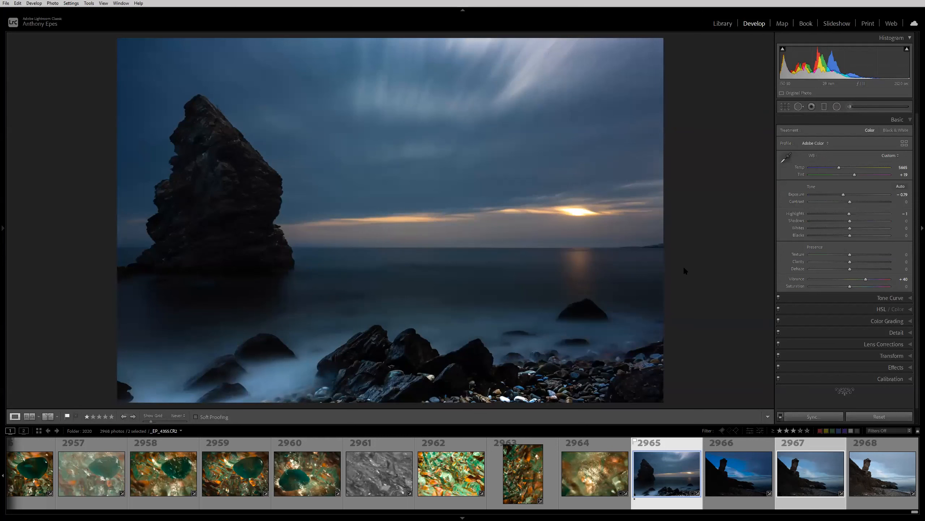
Reopen the crop and rotate the photo freehand to an angle of about −3.06
left_click(786, 106)
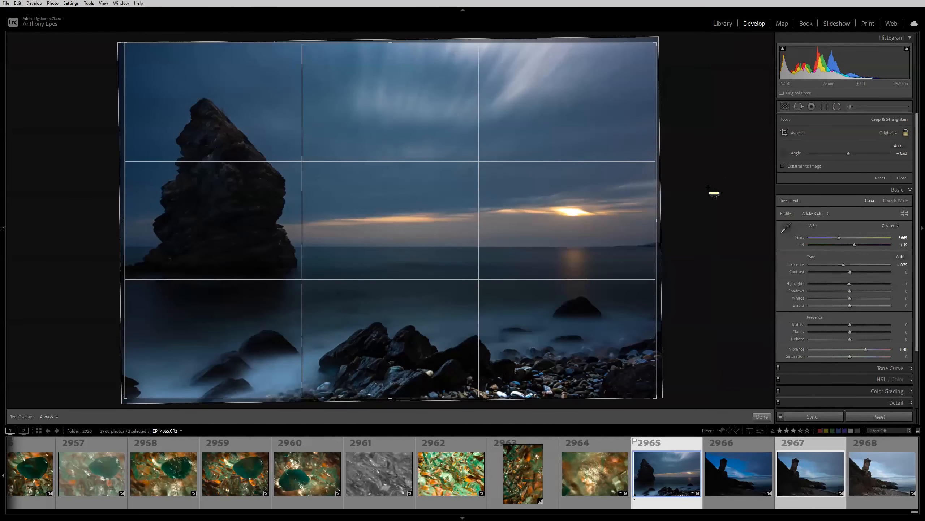
left_click_drag(696, 244, 699, 233)
Straighten the tilted photo along the sea horizon to an angle of about −0.60 and enlarge the crop frame slightly
left_click(784, 153)
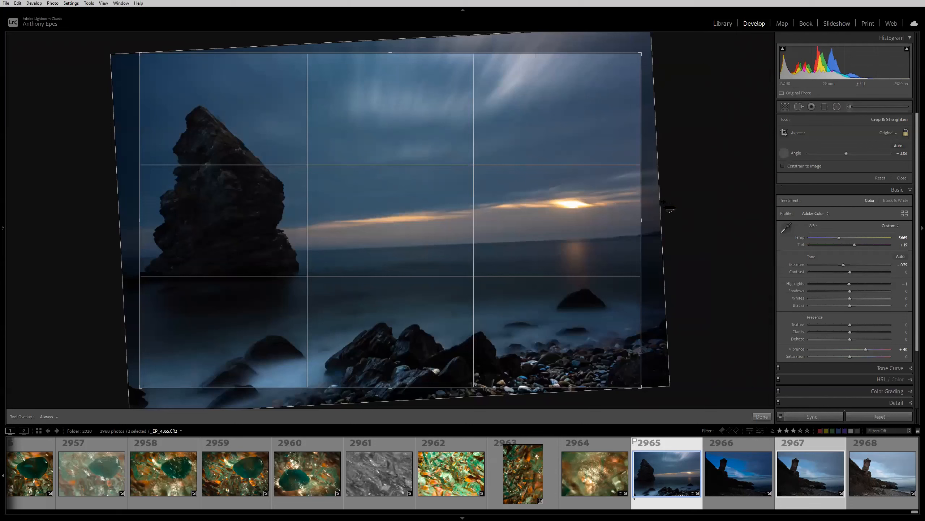
mouse_move(601, 239)
left_mouse_down()
mouse_move(268, 253)
mouse_move(115, 272)
mouse_move(121, 258)
left_mouse_up()
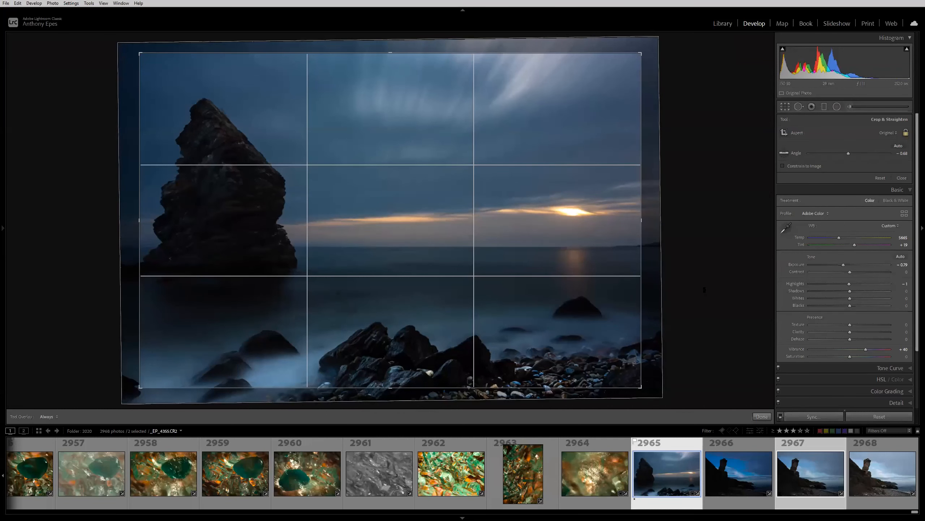
left_click_drag(641, 387, 649, 393)
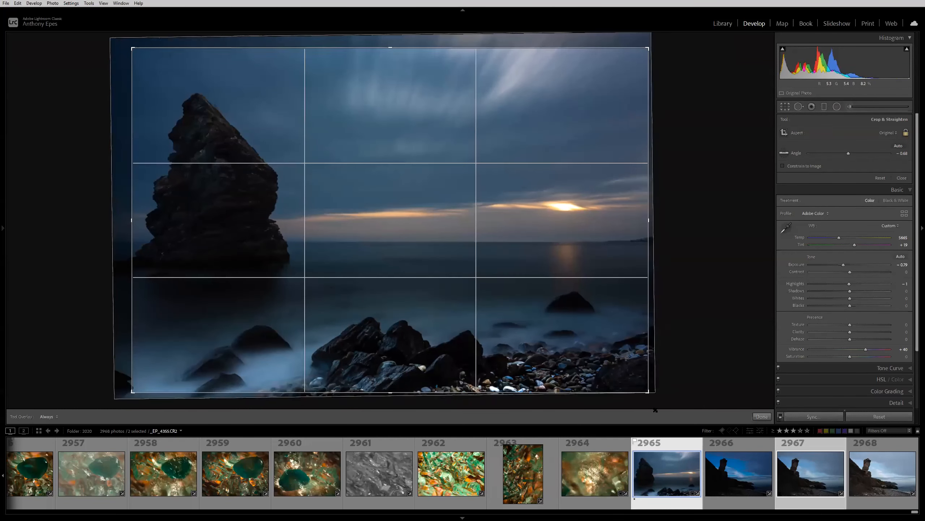
Enlarge the crop frame toward the photo's edges and set the crop's Tool Overlay to Auto, checking it by resizing the frame
left_click_drag(132, 48, 124, 41)
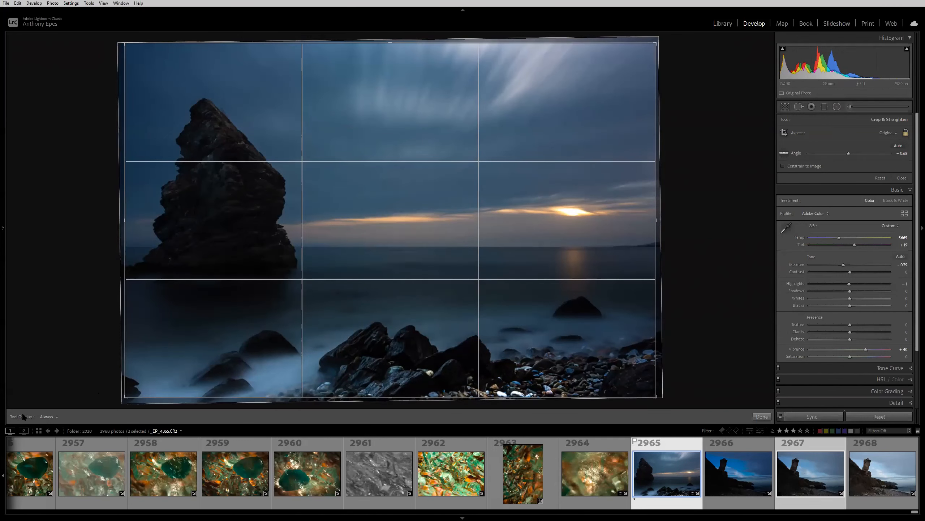
left_click(45, 418)
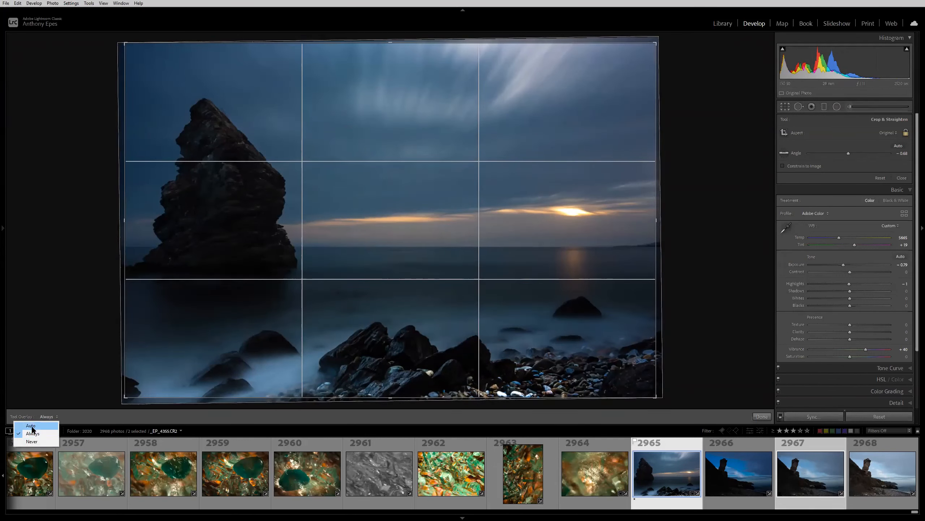
left_click(31, 425)
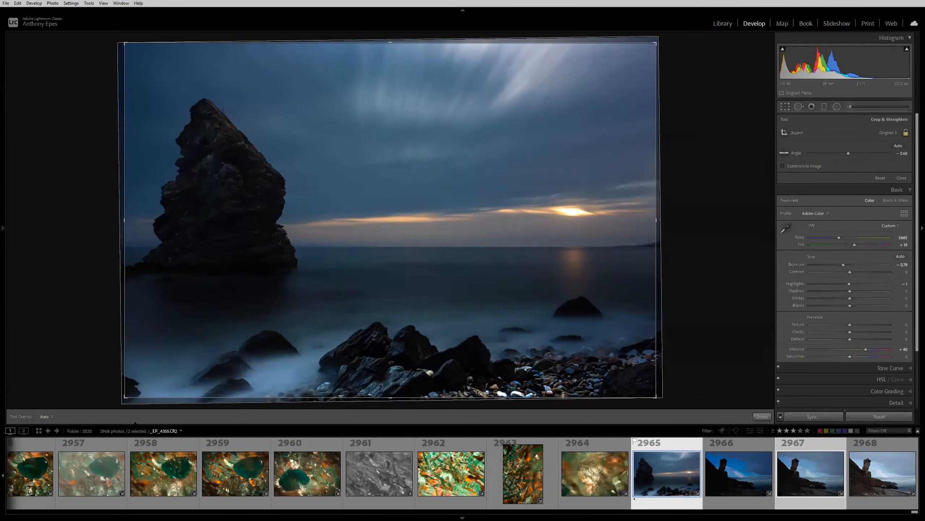
left_click_drag(656, 397, 629, 379)
Try the crop's Tool Overlay on Never while resizing the frame, and switch it to Always
left_click(46, 417)
left_click(41, 440)
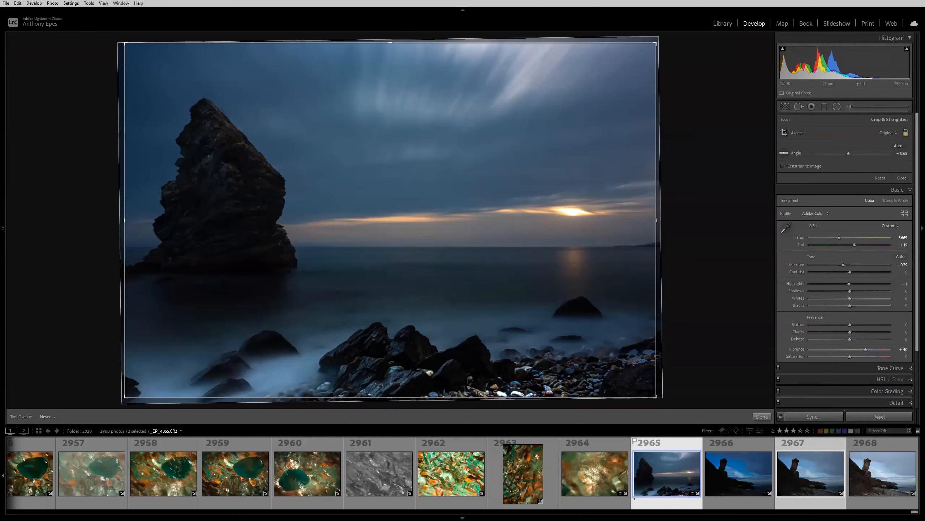
mouse_move(656, 397)
left_mouse_down()
mouse_move(533, 314)
mouse_move(664, 405)
left_mouse_up()
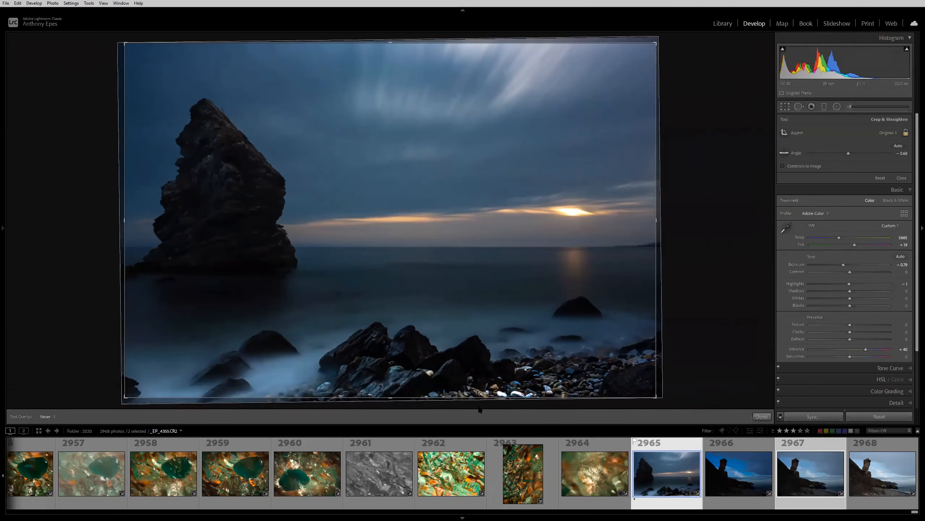
left_click(42, 414)
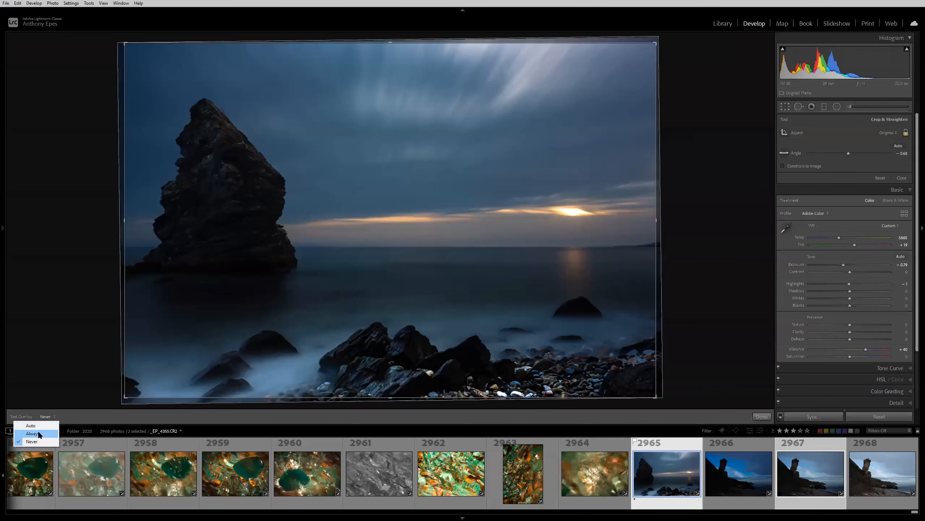
left_click(41, 423)
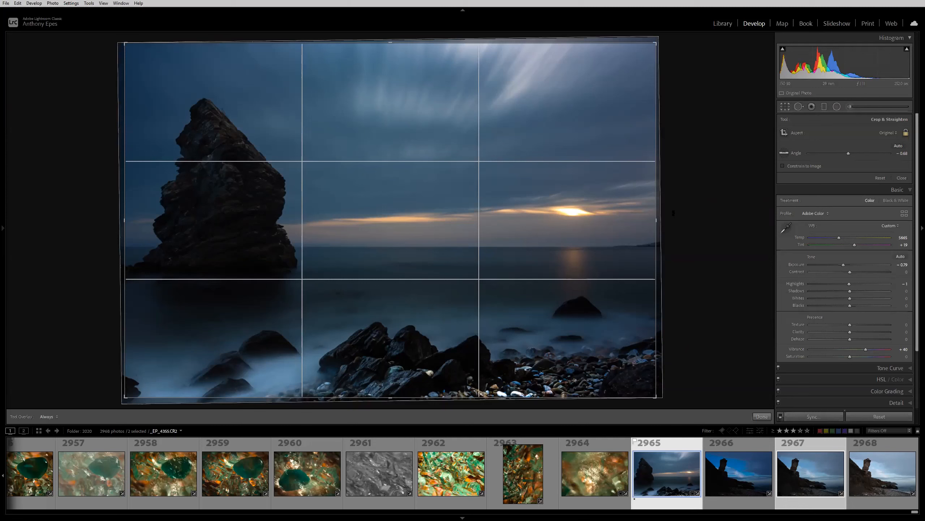
Set the crop's Tool Overlay to Never and apply the crop at its widest extent
left_click(47, 417)
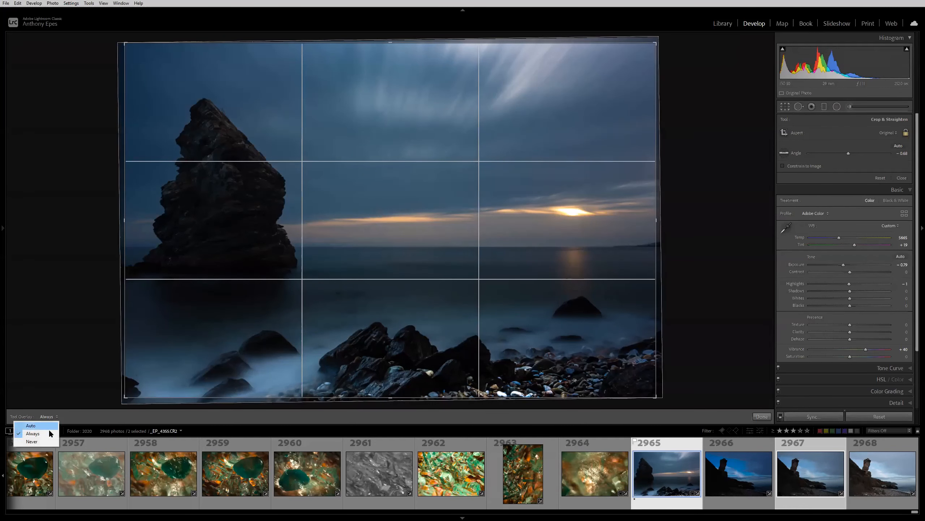
left_click(32, 441)
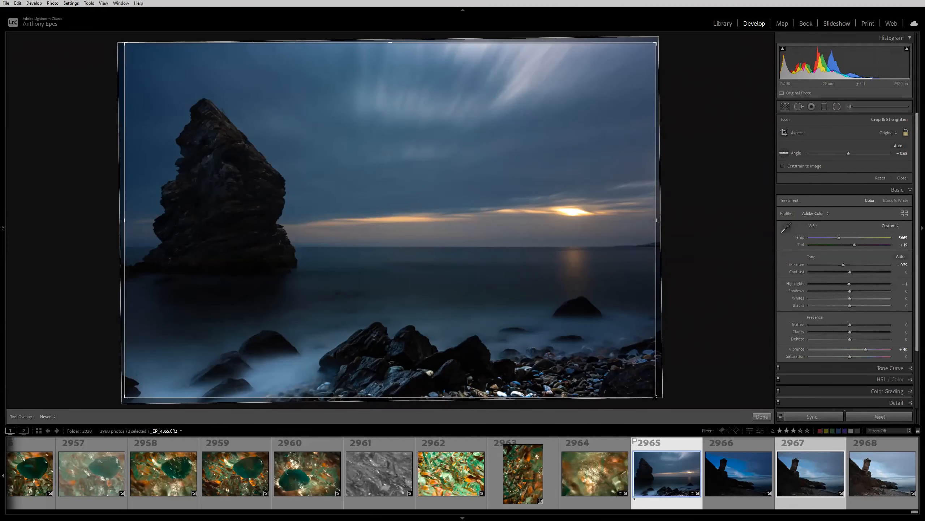
left_click_drag(643, 388, 662, 413)
key("Return")
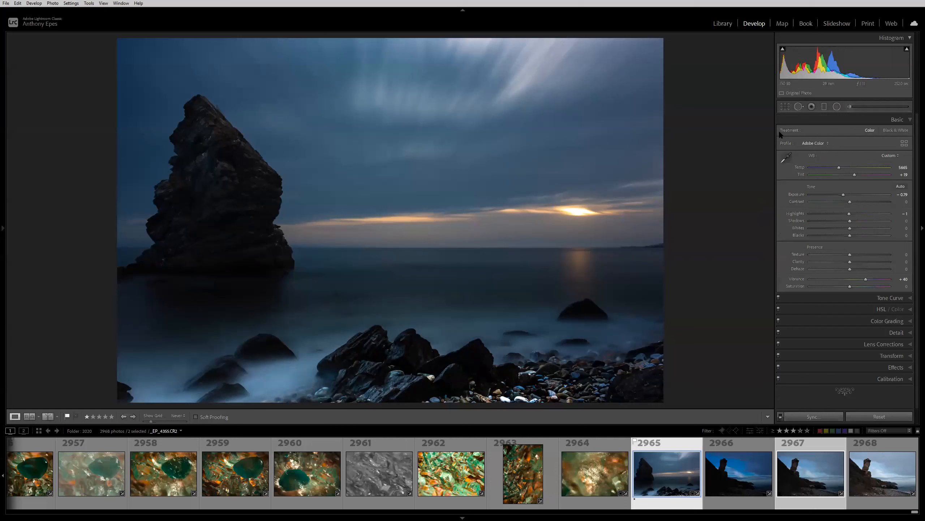
Activate Spot Removal in Heal mode and examine photo 2968 up close, especially the dust spot in the sky above the ruined tower
left_click(799, 107)
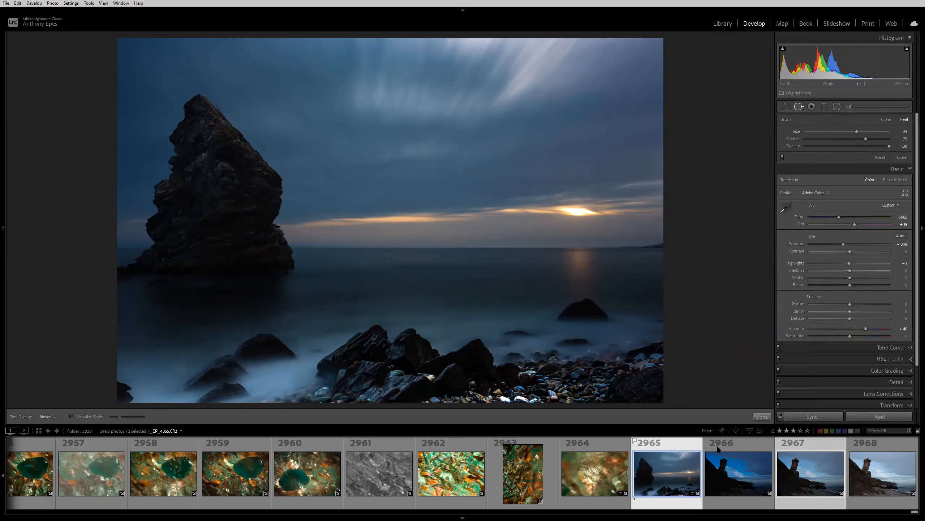
left_click(886, 474)
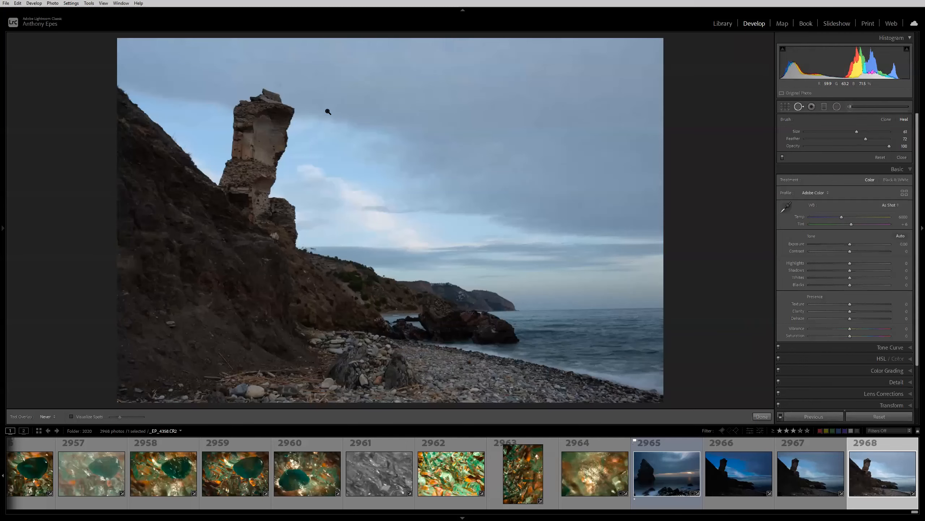
left_click(277, 87)
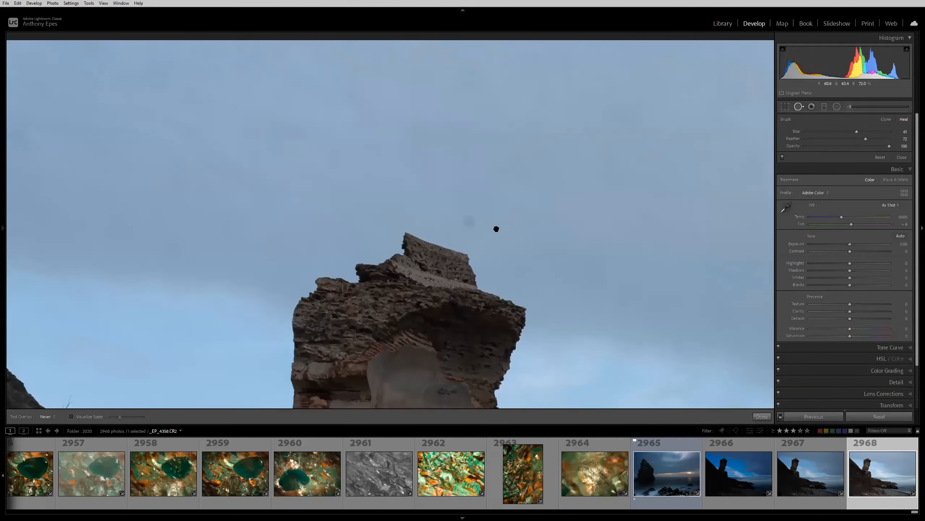
left_click(506, 232)
left_click(568, 330)
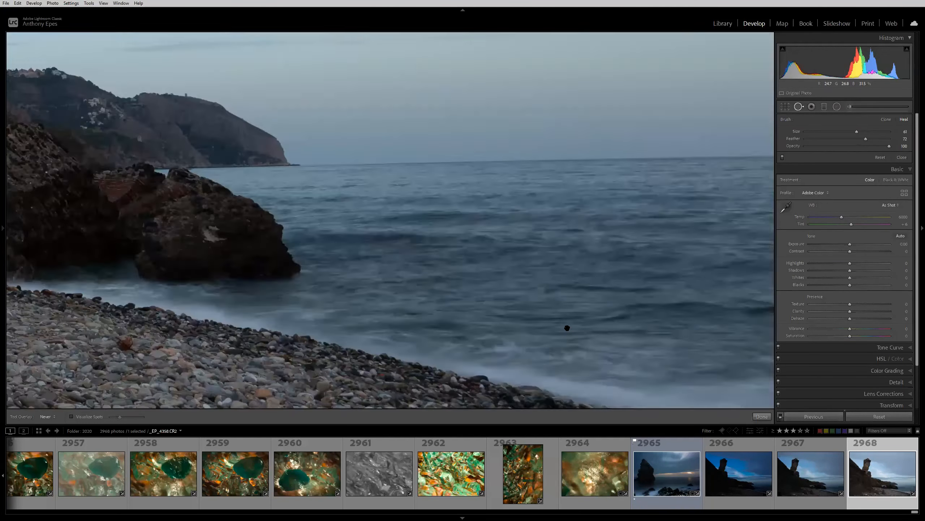
left_click(566, 327)
left_click(282, 90)
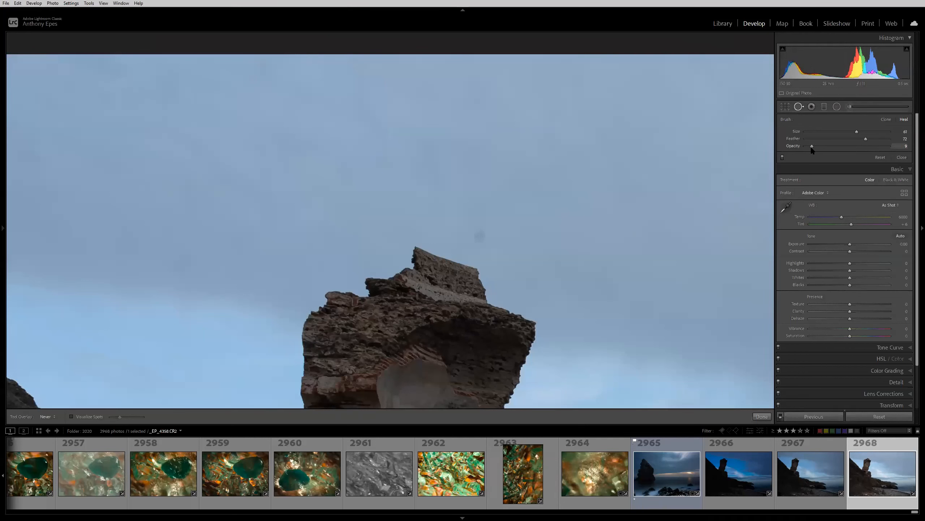
Try a heal at opacity 12 above the tower, undo it, and heal the dust spot at opacity 100
left_click(478, 235)
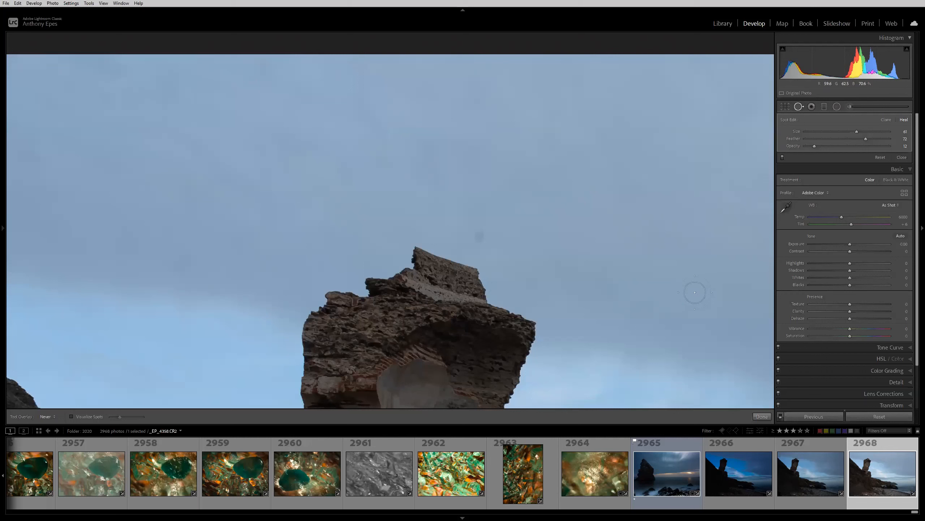
key("ctrl+z")
left_click_drag(815, 146, 896, 147)
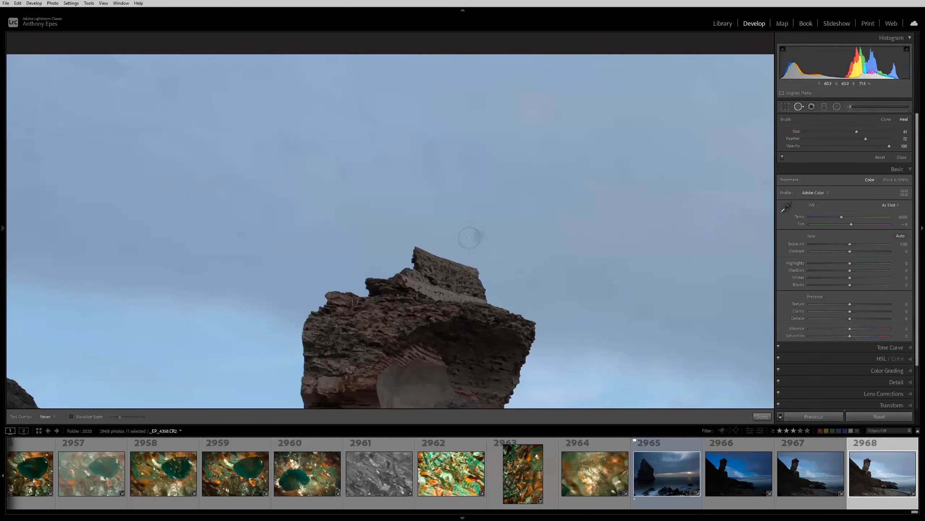
left_click(481, 236)
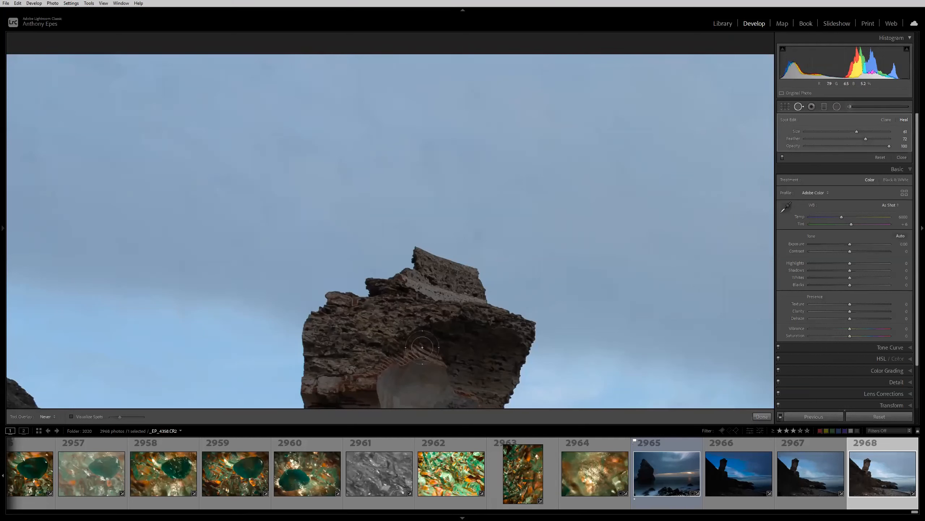
Set the spot Tool Overlay to Always and heal eight more spots scattered across the sky
left_click(45, 417)
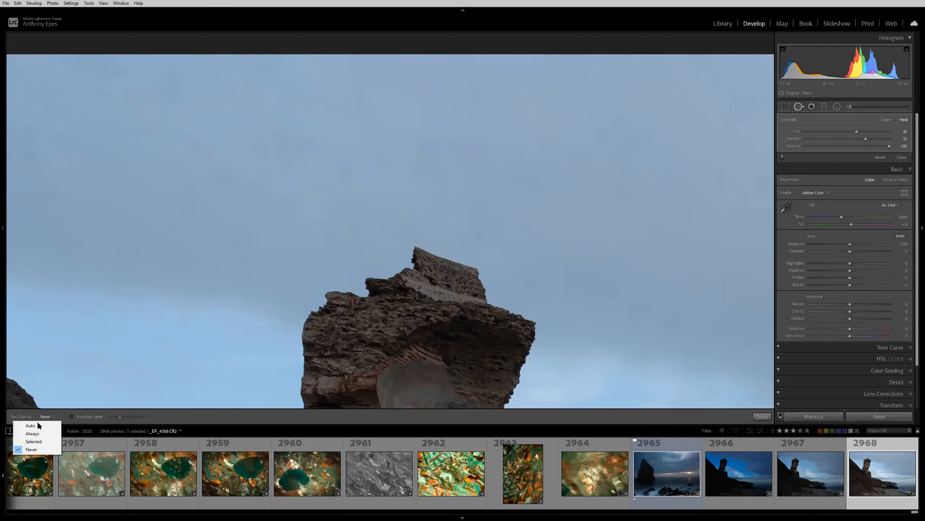
left_click(33, 433)
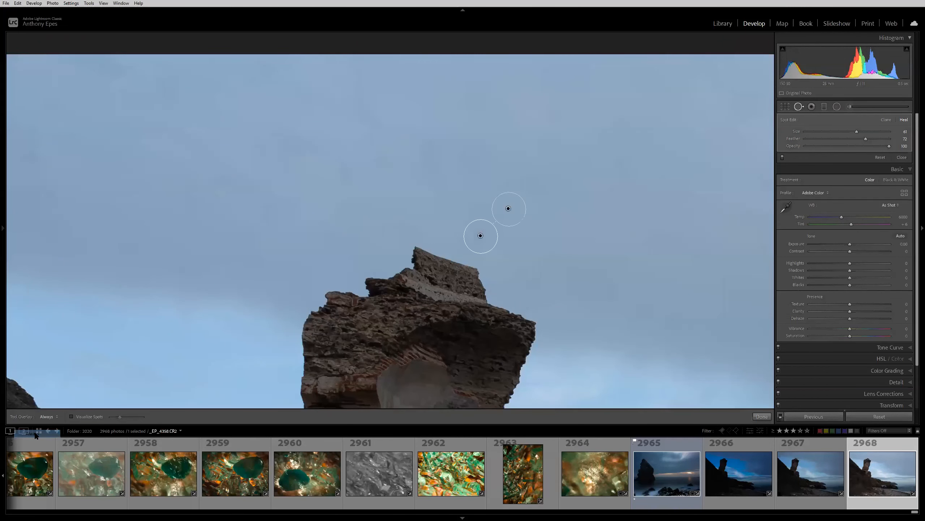
key("z")
left_click(435, 128)
left_click(560, 149)
left_click(539, 217)
left_click(589, 278)
left_click(613, 193)
left_click(432, 178)
left_click(352, 124)
left_click(514, 96)
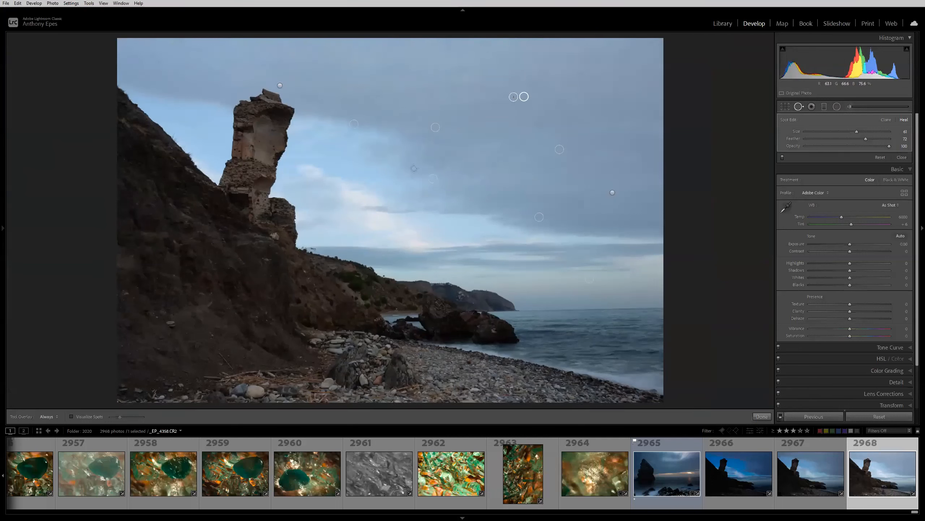
Reposition the healed spot in the middle of the clouds and delete it
left_click(430, 183)
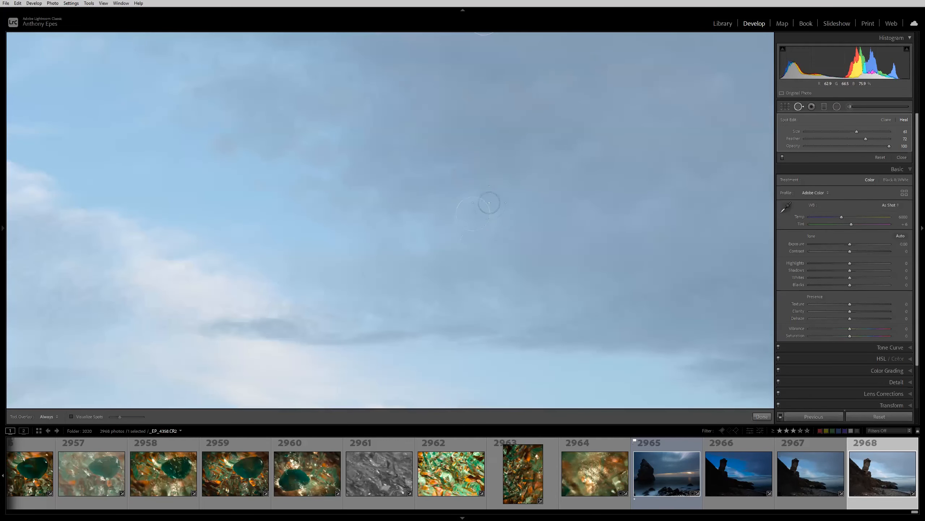
left_click_drag(488, 208, 454, 211)
left_click_drag(498, 245, 489, 242)
mouse_move(424, 288)
left_mouse_down()
mouse_move(413, 269)
mouse_move(432, 290)
mouse_move(353, 326)
mouse_move(435, 287)
left_mouse_up()
key("Delete")
Delete the heal above the tower and heal the dust spot again with a brush size of 66
left_click_drag(176, 184, 635, 324)
left_click_drag(249, 114, 425, 223)
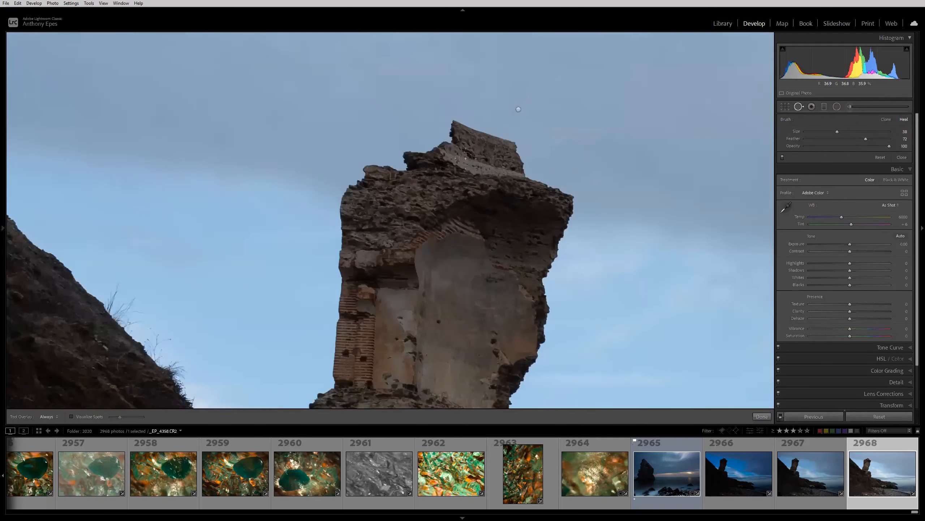
left_click_drag(517, 113, 470, 192)
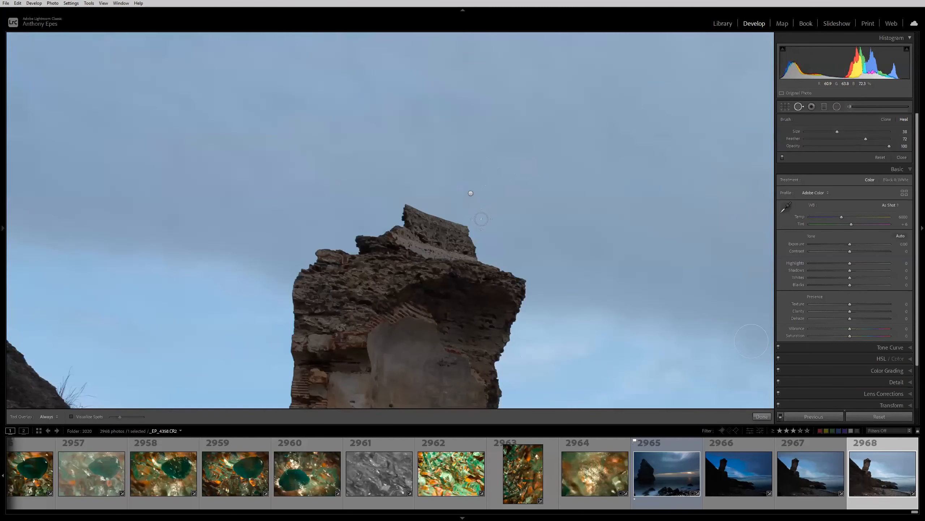
left_click(471, 193)
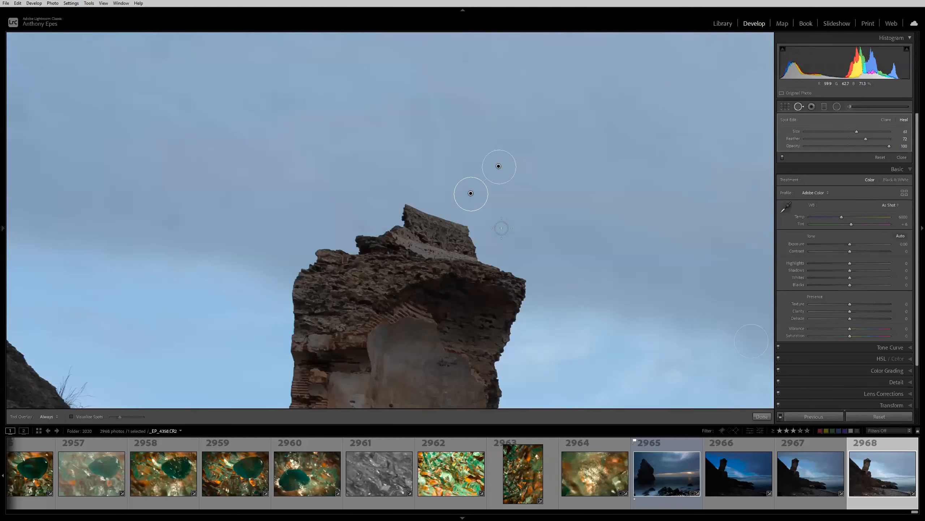
key("Delete")
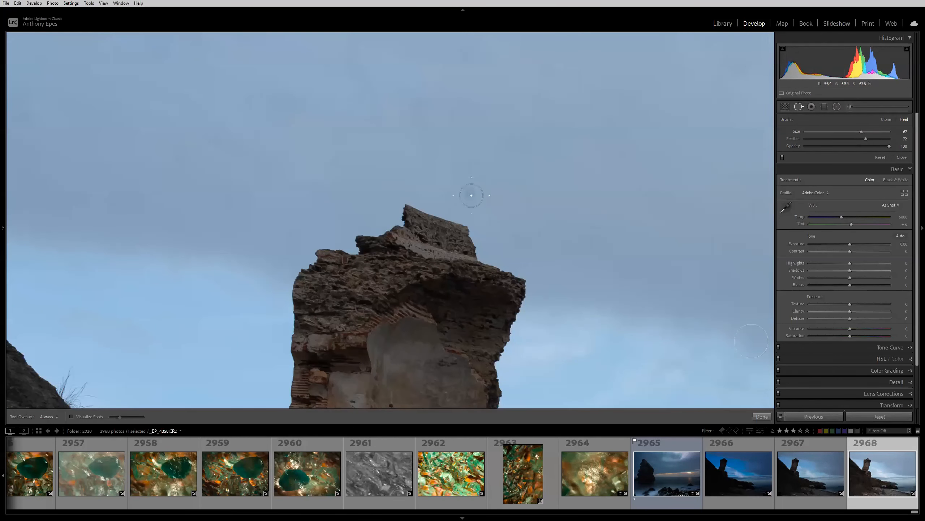
left_click(470, 190)
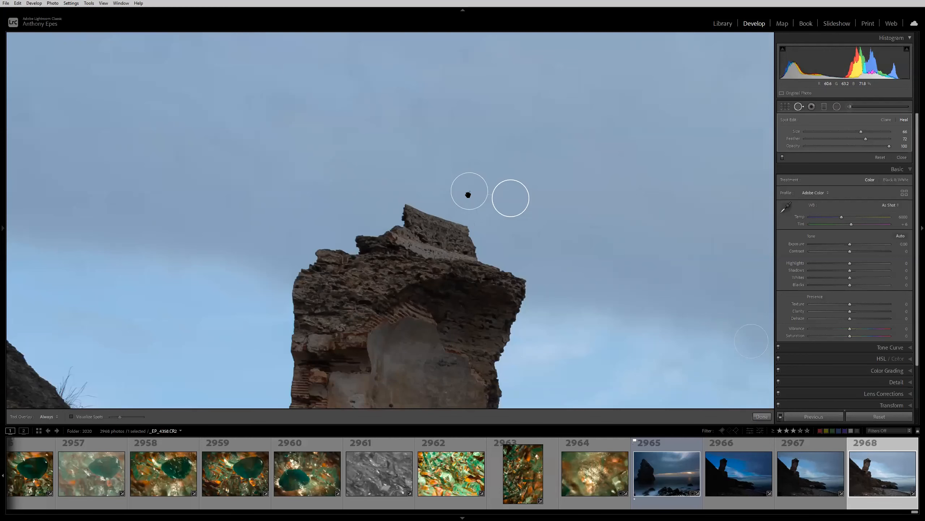
Move the source area of the heal above the tower slightly up and farther from the dust spot
key("z")
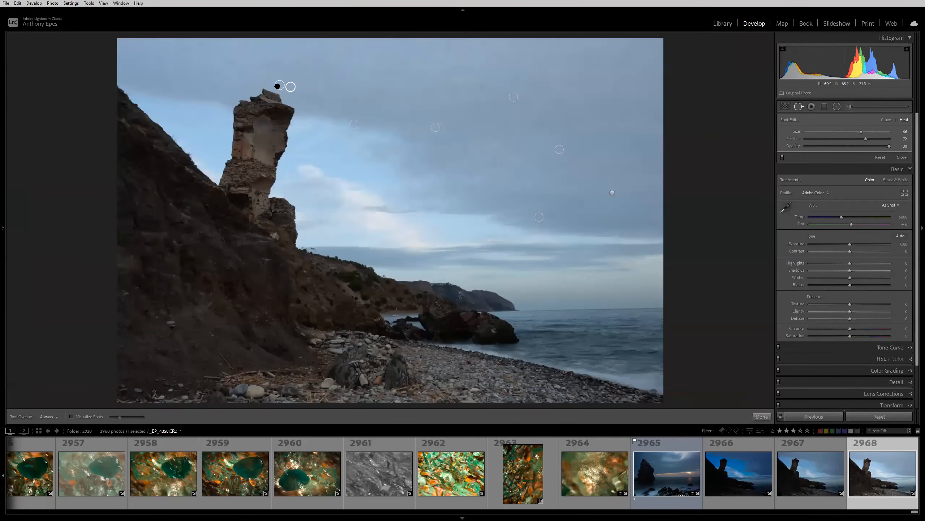
key("z")
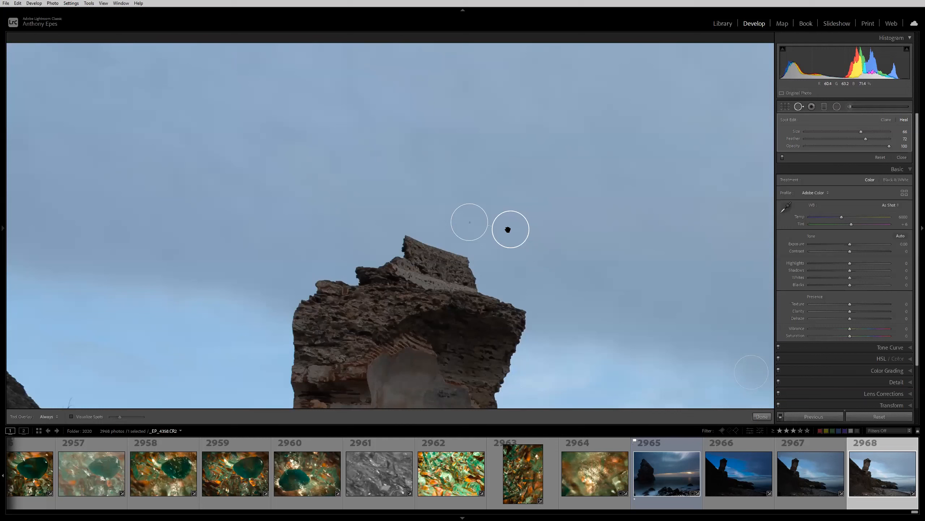
mouse_move(513, 228)
left_mouse_down()
mouse_move(516, 129)
mouse_move(541, 215)
mouse_move(356, 182)
mouse_move(333, 233)
mouse_move(445, 296)
mouse_move(378, 273)
mouse_move(448, 309)
mouse_move(361, 312)
mouse_move(409, 245)
mouse_move(548, 270)
mouse_move(500, 231)
mouse_move(526, 237)
mouse_move(509, 236)
mouse_move(515, 251)
mouse_move(554, 179)
mouse_move(511, 222)
mouse_move(541, 153)
mouse_move(576, 171)
mouse_move(189, 228)
mouse_move(489, 181)
mouse_move(520, 201)
mouse_move(541, 168)
mouse_move(194, 233)
mouse_move(516, 278)
mouse_move(506, 196)
mouse_move(480, 185)
mouse_move(520, 220)
left_mouse_up()
key("z")
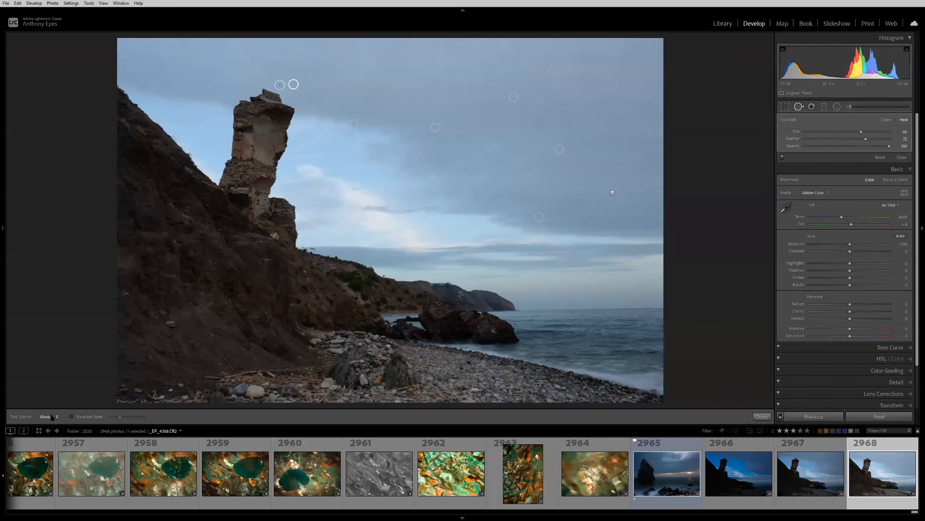
key("z")
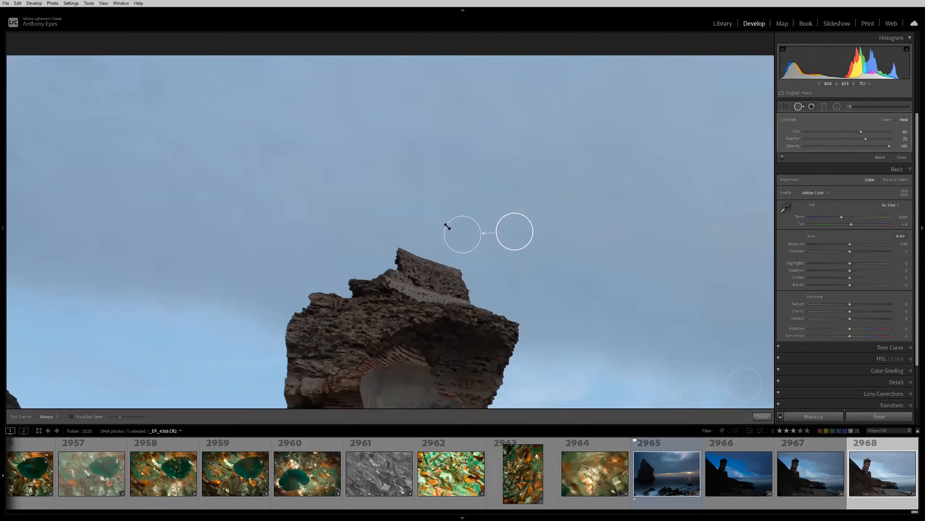
Set the spot Tool Overlay to Never and heal several patches of sky around the tower's top
left_click(49, 417)
left_click(36, 451)
left_click(562, 256)
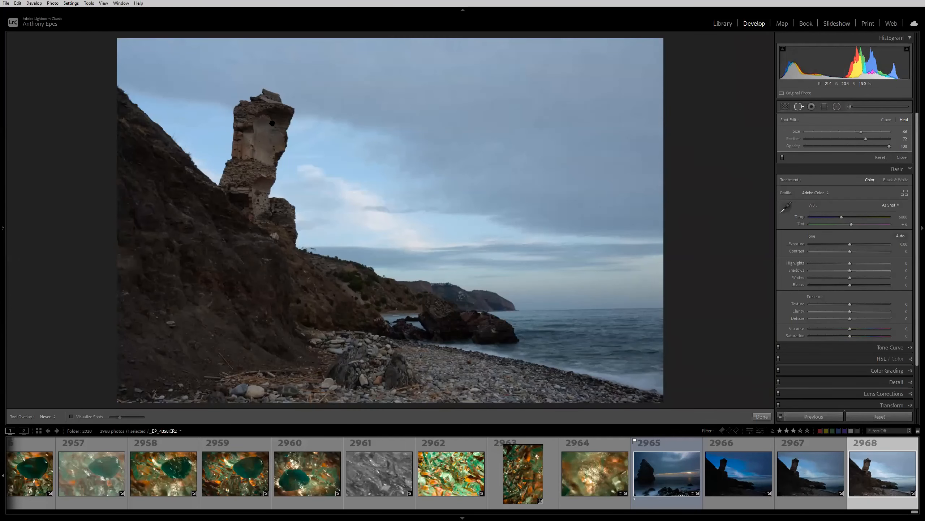
left_click(277, 128)
left_click_drag(410, 116, 414, 239)
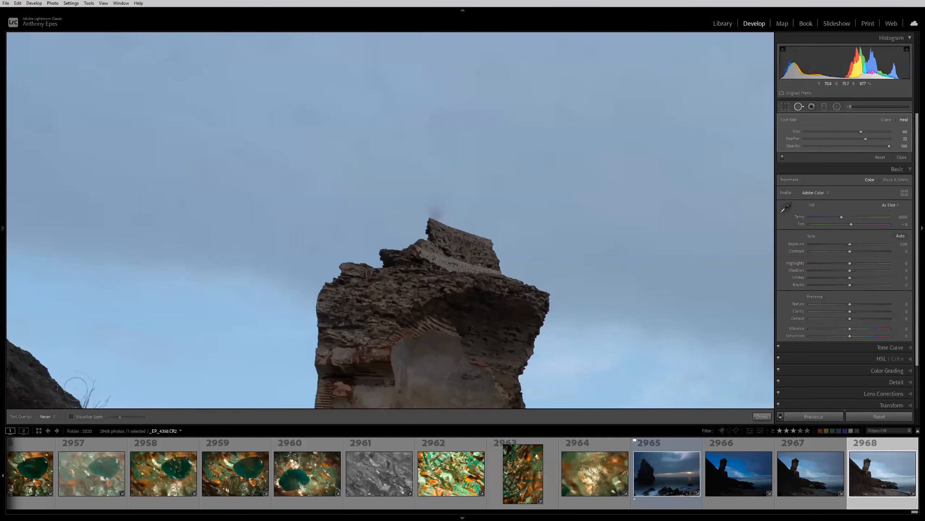
Show all heal spots by setting the Tool Overlay to Always, and limit it to Selected
left_click(49, 416)
left_click(32, 433)
left_click(53, 416)
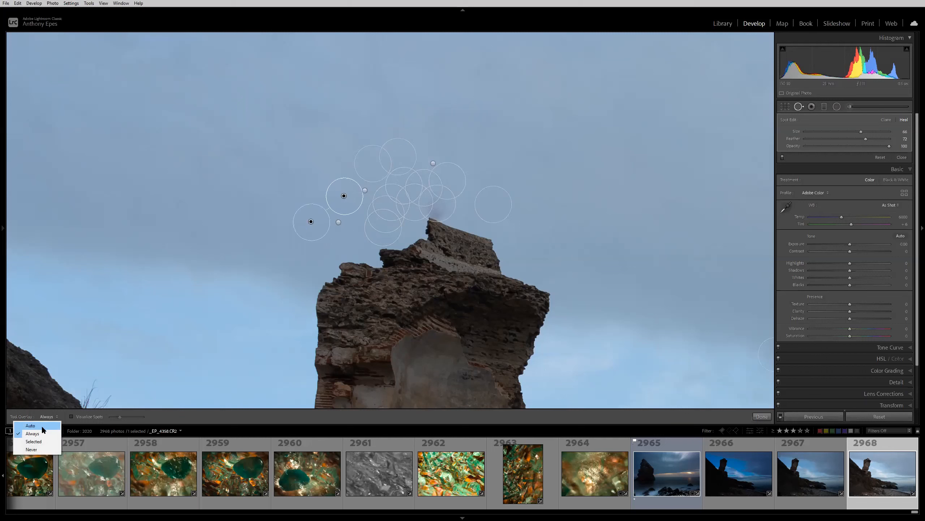
left_click(39, 442)
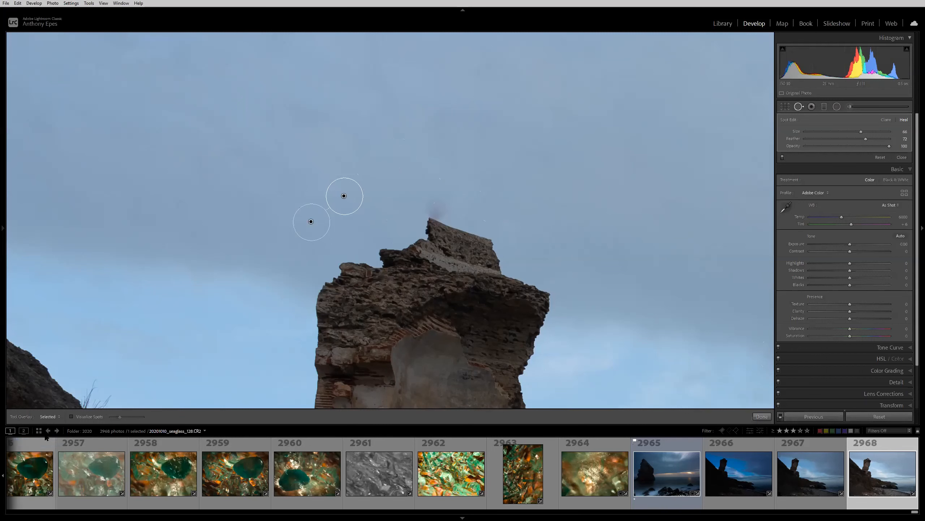
Set the spot Tool Overlay to Auto and heal a patch of sky to the right of the tower's top
left_click(49, 417)
left_click(37, 427)
left_click(610, 220)
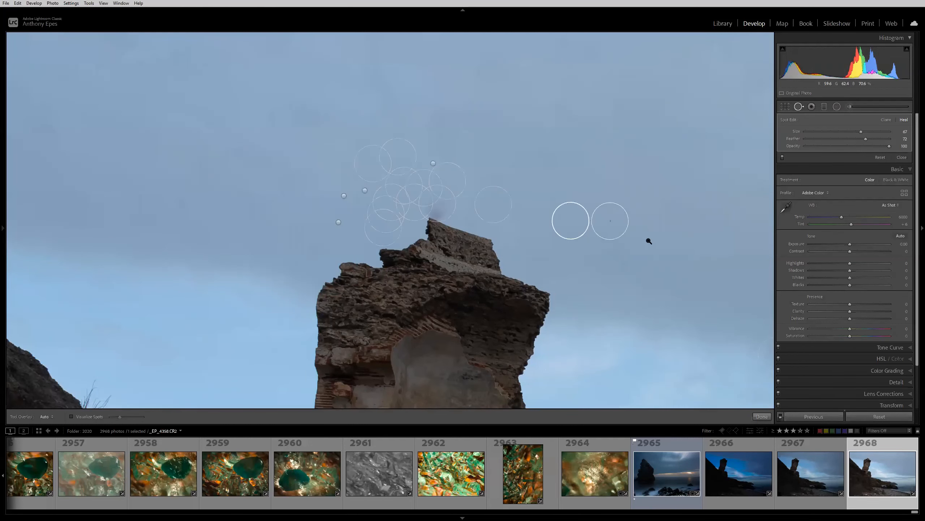
key("z")
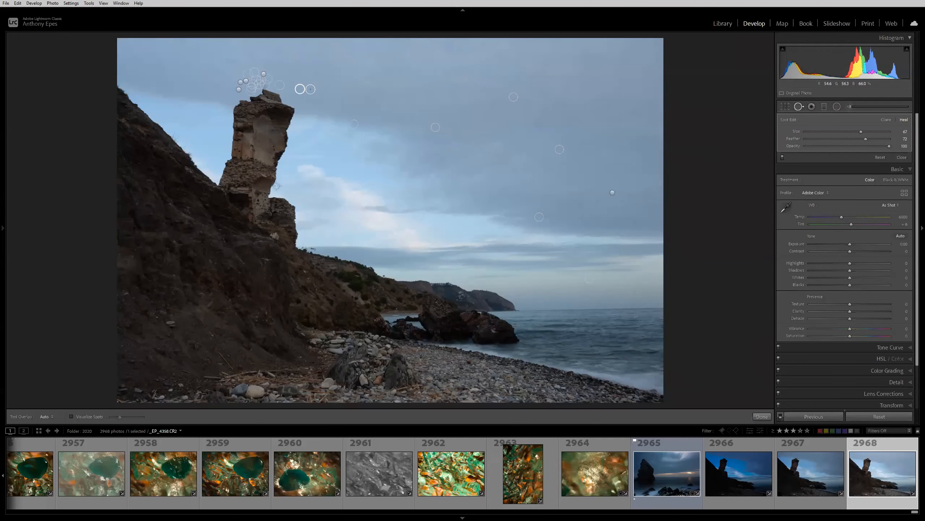
key("z")
Revert the tower photo to its earliest Add Spot Removal state in the History
mouse_move(3, 226)
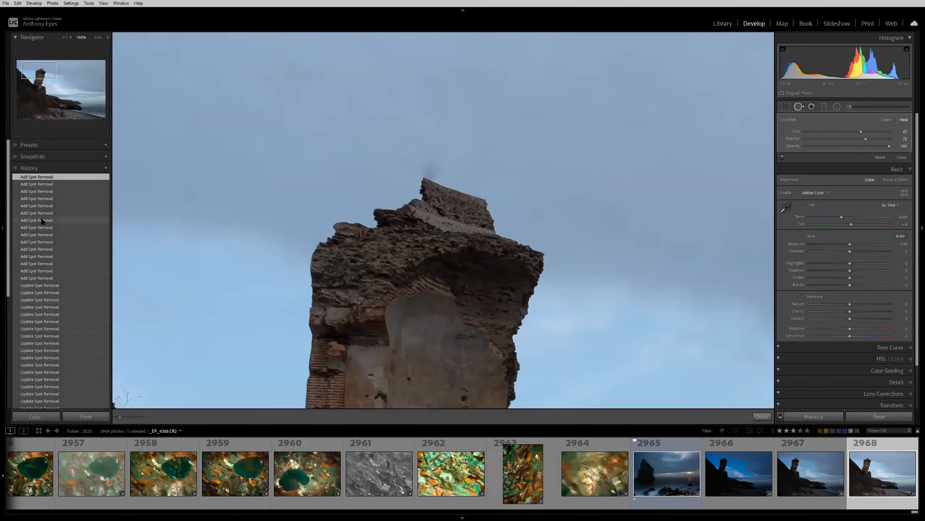
scroll(44, 301, "down", 5)
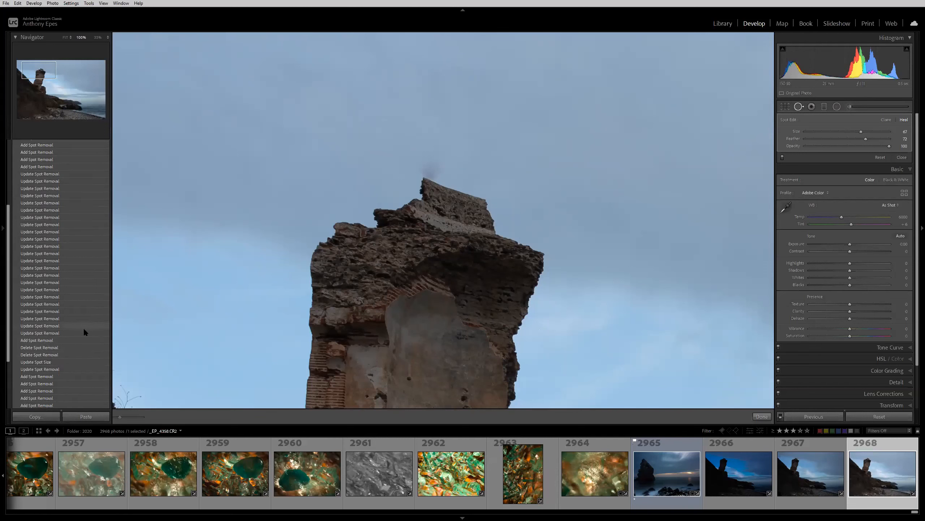
scroll(50, 380, "down", 3)
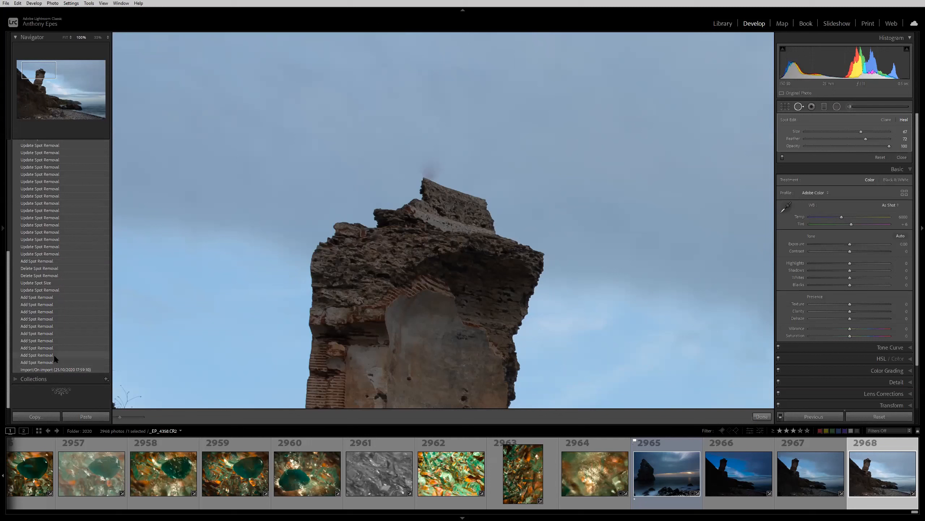
left_click(44, 362)
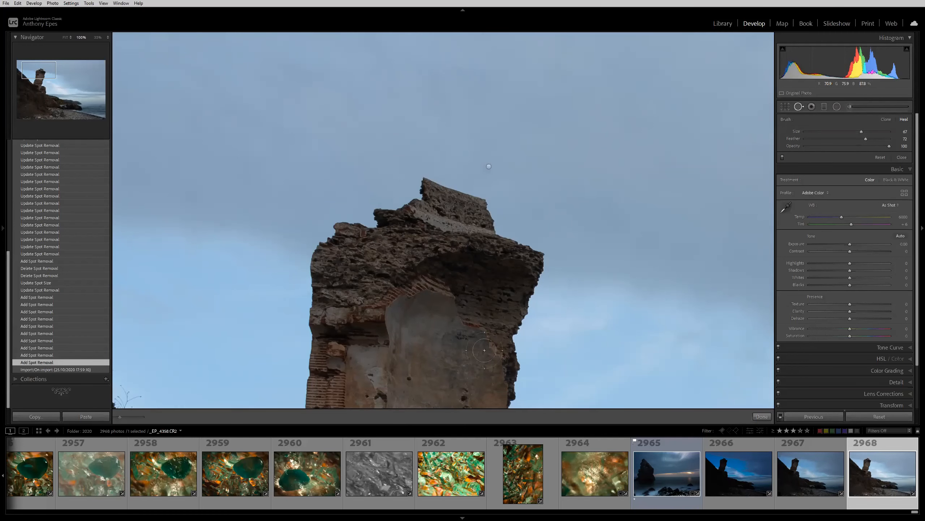
left_click(626, 302)
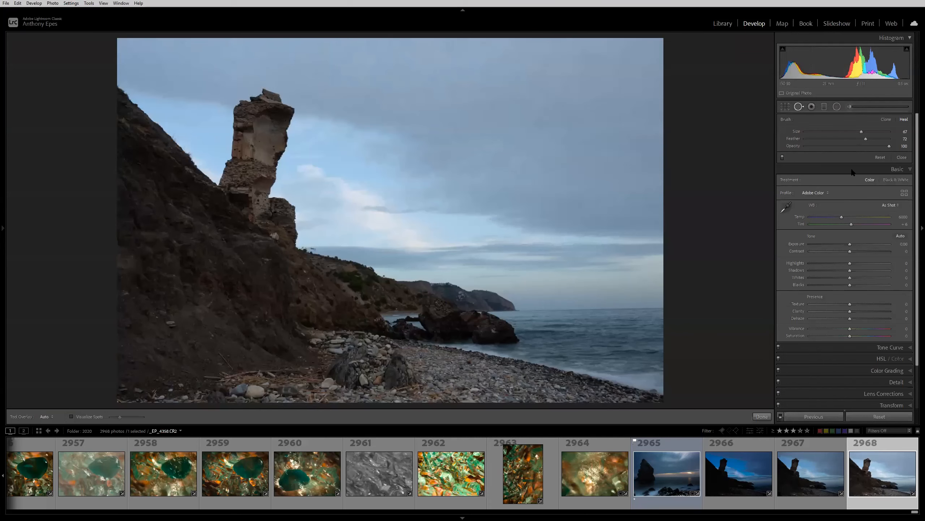
Open photo 2883 of the sea rock and retouch the dust spot in the upper-left sky, replacing the heal with a Clone spot
scroll(463, 473, "left", 15)
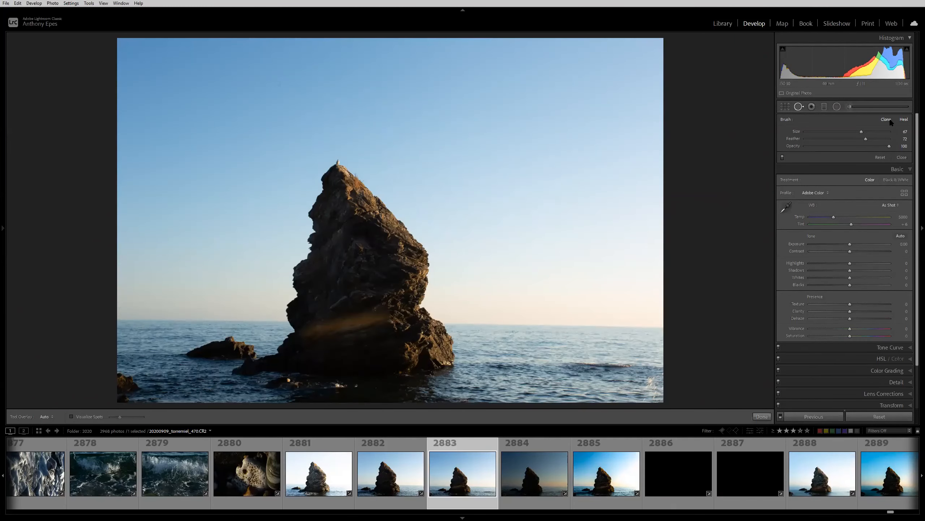
left_click(886, 120)
left_click(276, 86)
left_click(494, 237)
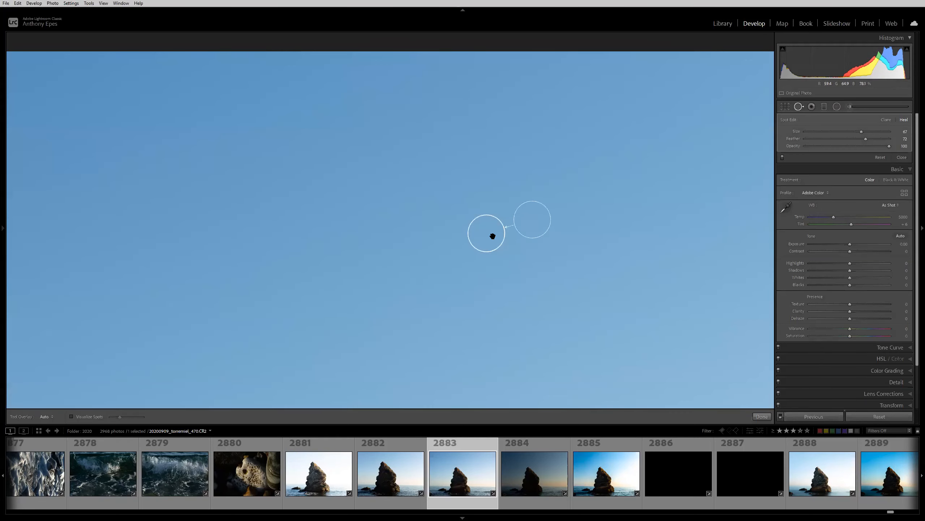
key("Delete")
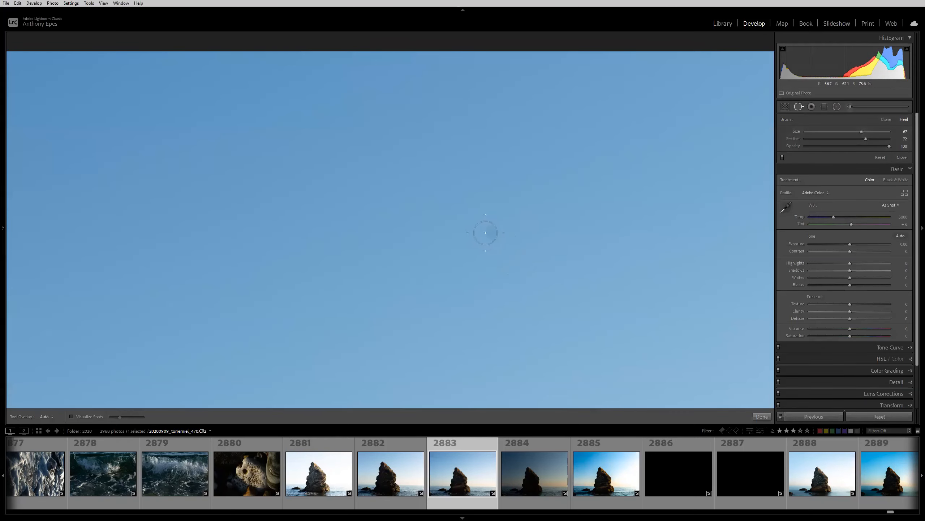
left_click(488, 231)
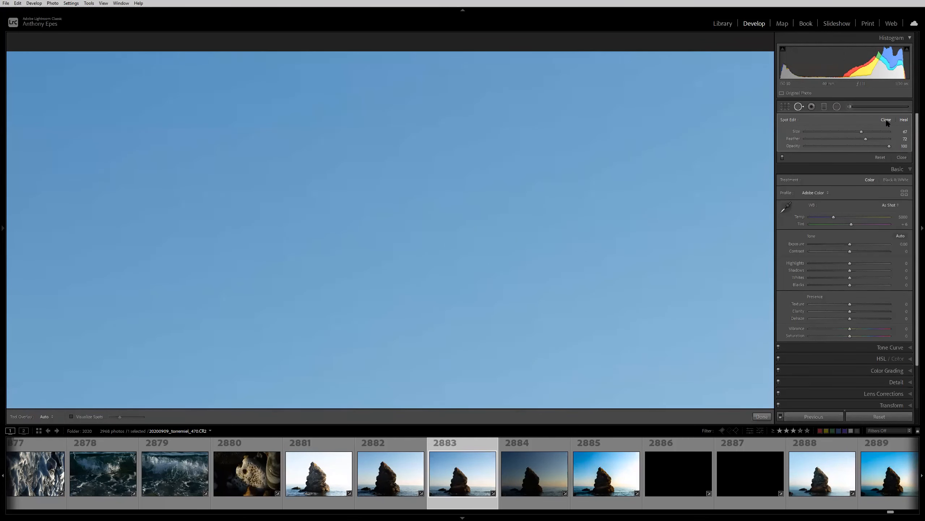
key("z")
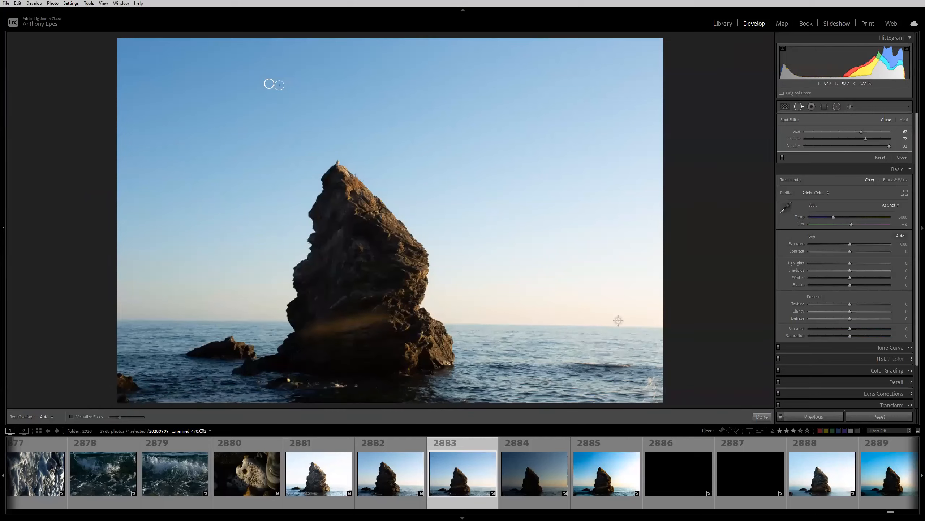
Paint a clone stroke across the sky just above the horizon beside the rock, and try several other source areas for it
left_click(505, 331)
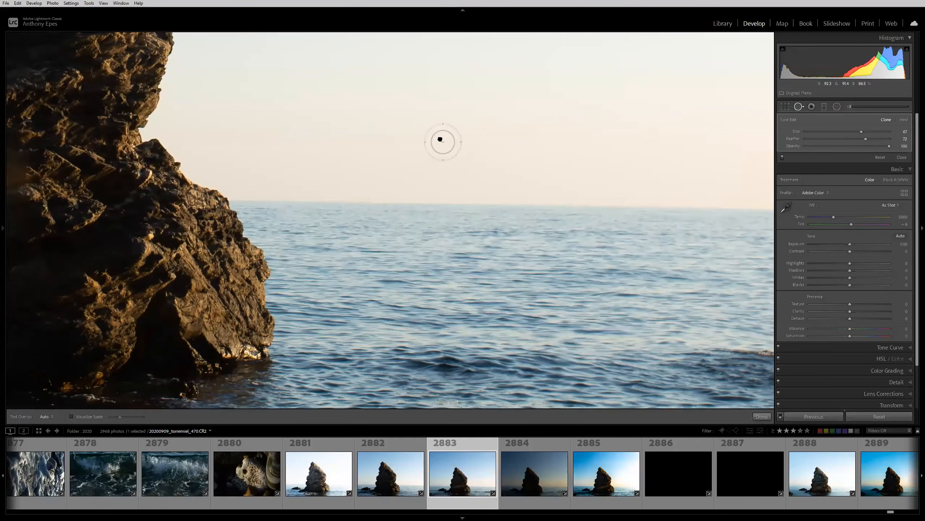
mouse_move(460, 284)
left_mouse_down()
mouse_move(399, 275)
mouse_move(358, 292)
mouse_move(315, 289)
mouse_move(502, 302)
left_mouse_up()
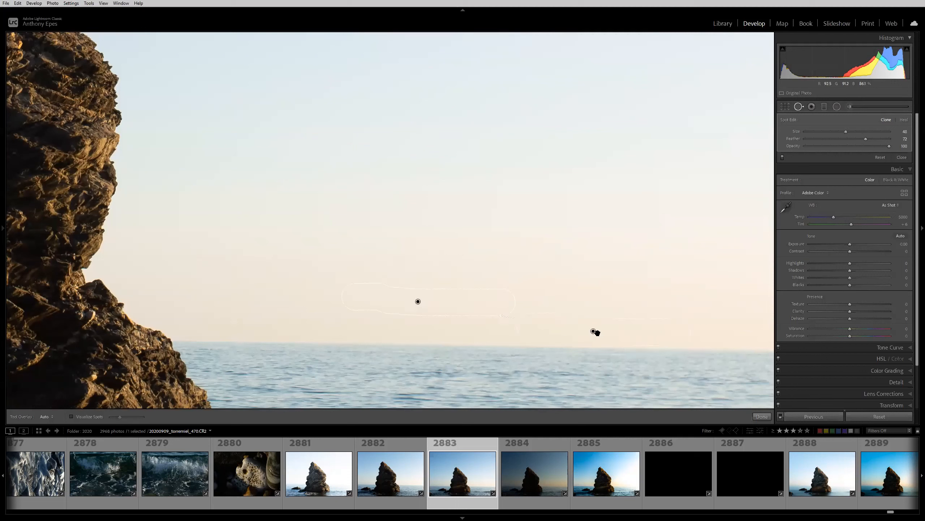
mouse_move(597, 328)
left_mouse_down()
mouse_move(619, 294)
mouse_move(616, 271)
mouse_move(488, 244)
mouse_move(606, 305)
left_mouse_up()
key("slash")
key("slash")
key("slash")
left_click(593, 276)
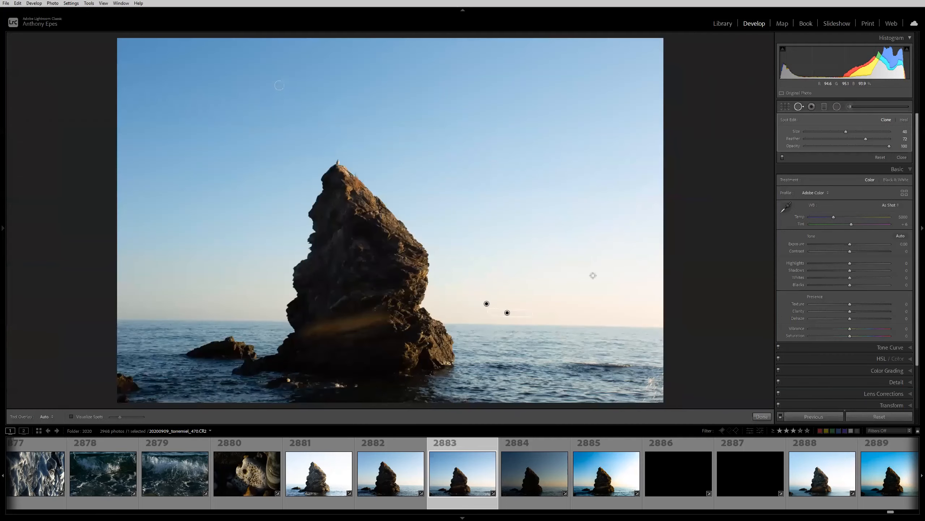
key("slash")
key("slash")
key("slash")
Preview the photo briefly with Visualize Spots, and revert it to its import state in the History
left_click(72, 416)
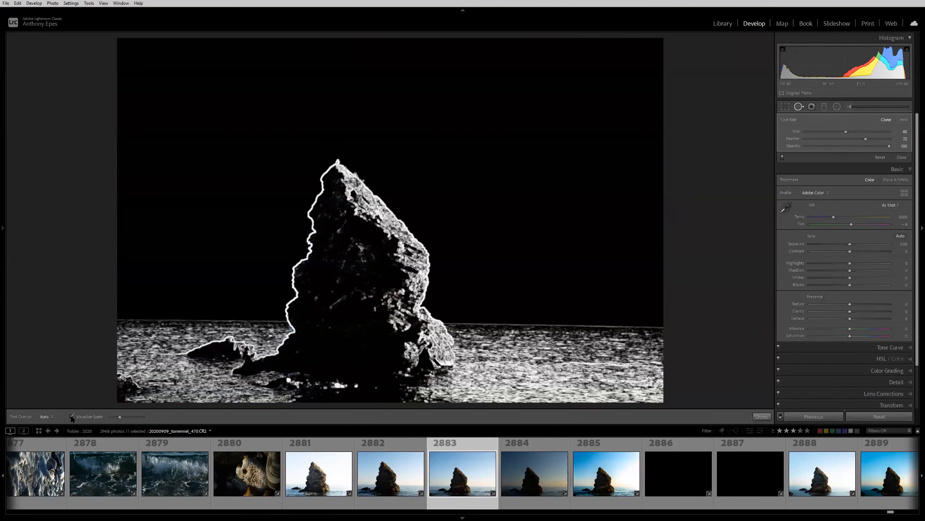
left_click(72, 416)
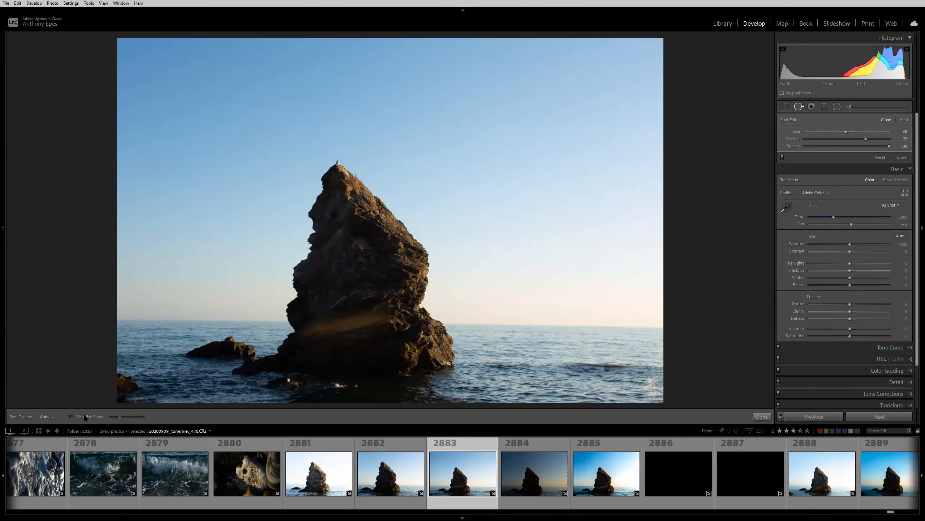
mouse_move(3, 255)
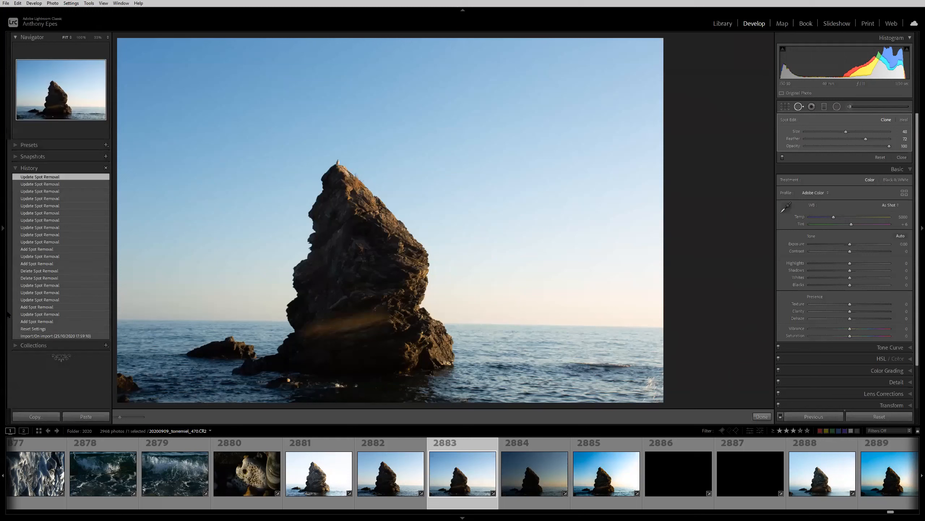
left_click(44, 336)
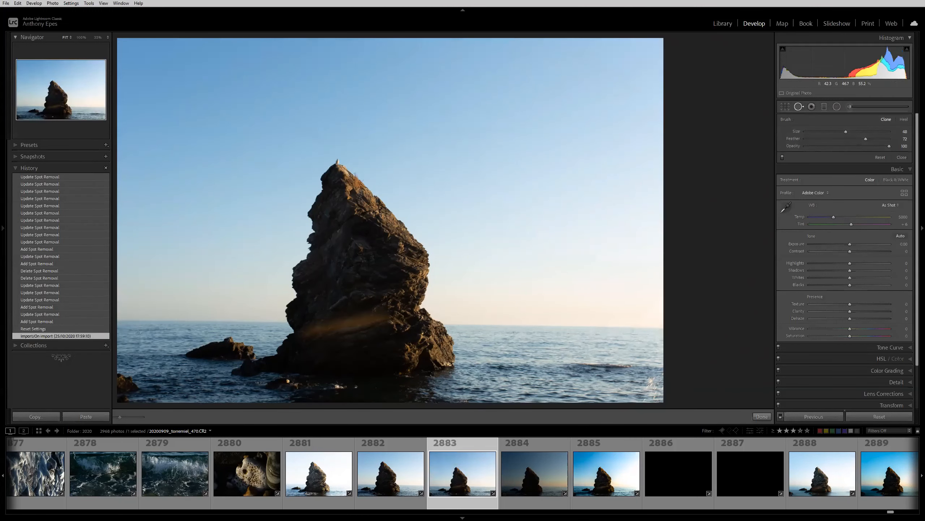
Turn on Visualize Spots for the dust spot in the sky and raise the visualization threshold above its middle setting
key("z")
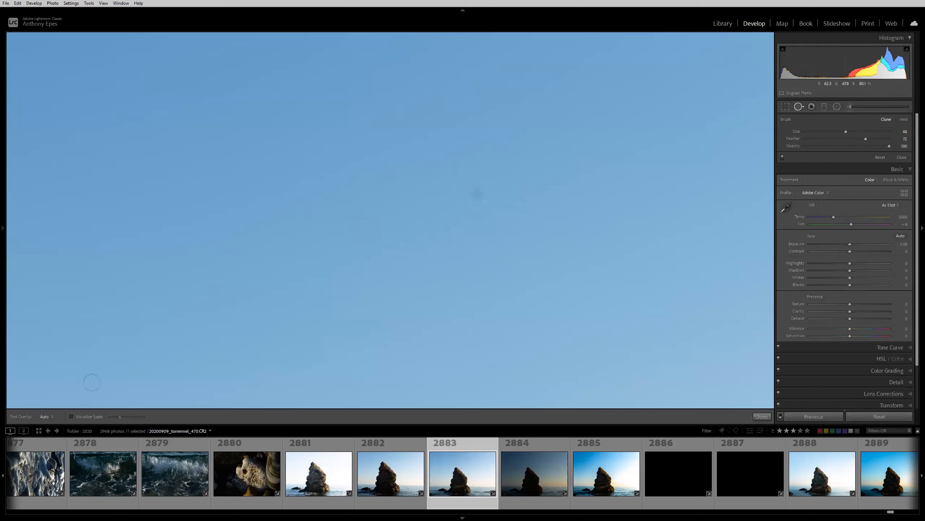
left_click(82, 418)
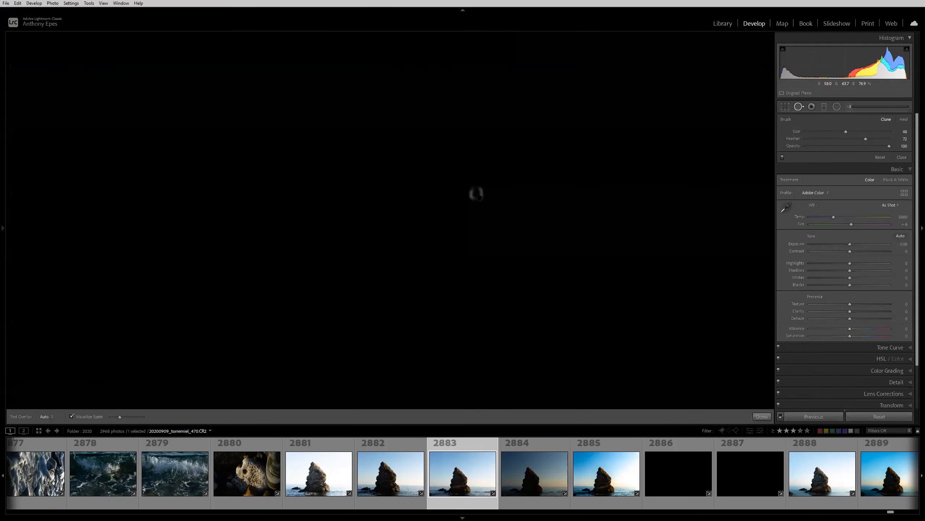
key("z")
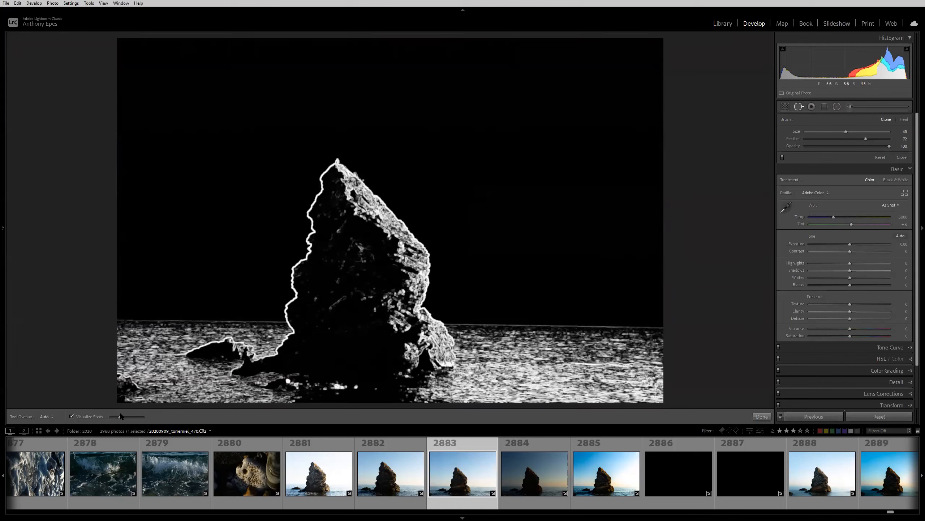
mouse_move(119, 417)
left_mouse_down()
mouse_move(133, 418)
mouse_move(108, 418)
mouse_move(144, 416)
mouse_move(120, 416)
mouse_move(133, 417)
left_mouse_up()
Switch the spot brush to Heal, enlarge it, and heal the ring-shaped dust spot in the sky up and left of the rock
key("z")
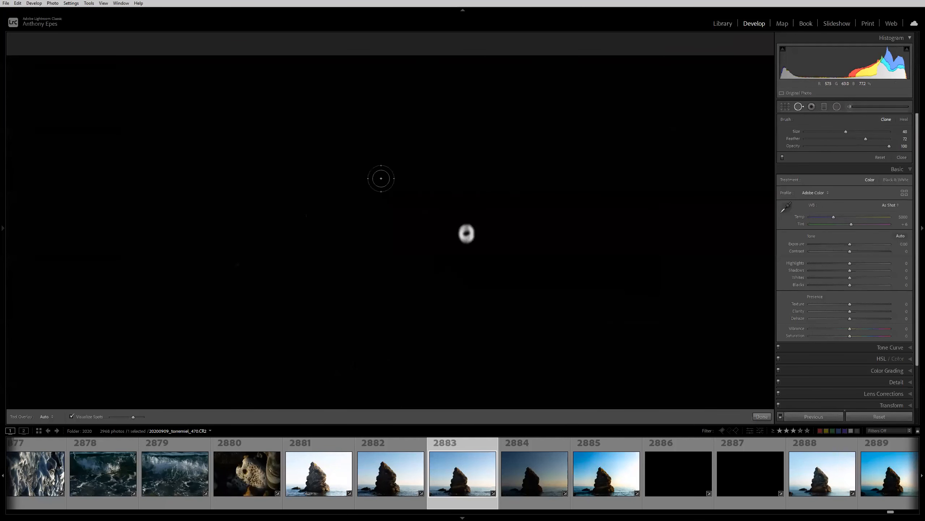
scroll(475, 240, "up", 5)
left_click(905, 120)
scroll(465, 235, "down", 2)
left_click(466, 235)
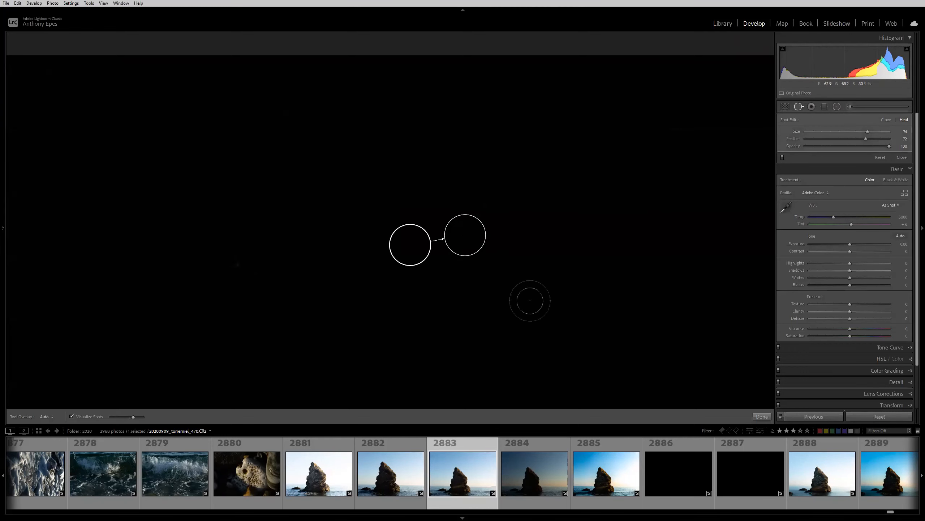
Heal the dust spot near the photo's left edge, try other automatic sources, and move its source area to below and right of it
mouse_move(215, 276)
left_mouse_down()
mouse_move(528, 303)
mouse_move(588, 294)
left_mouse_up()
left_click(252, 214)
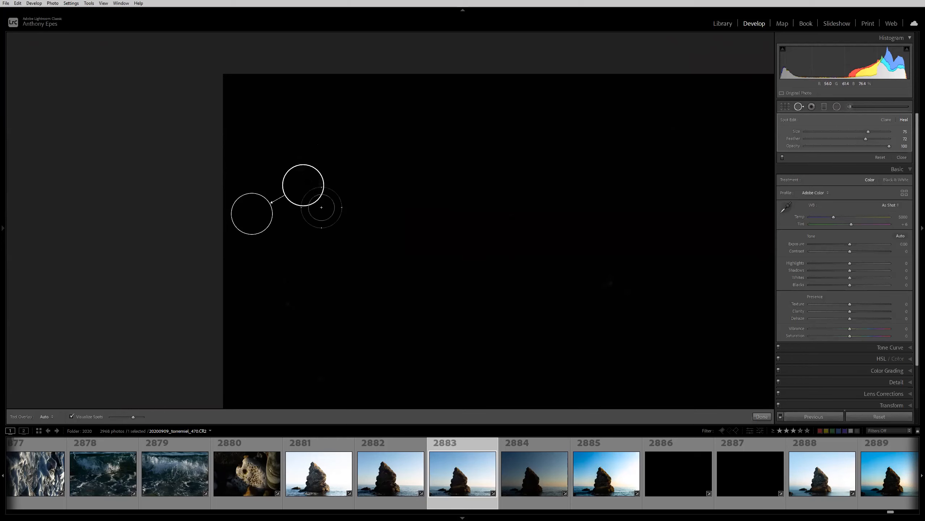
key("slash")
key("slash")
key("slash")
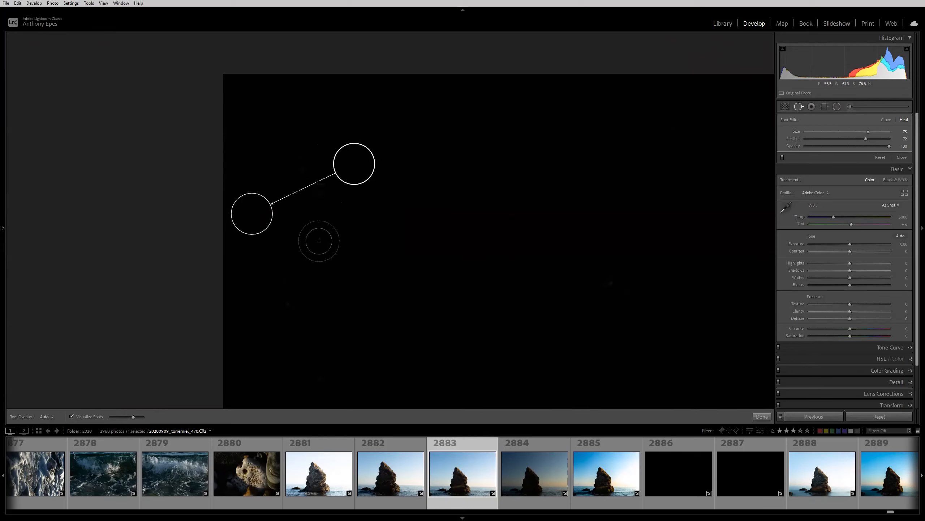
left_click_drag(288, 180, 315, 261)
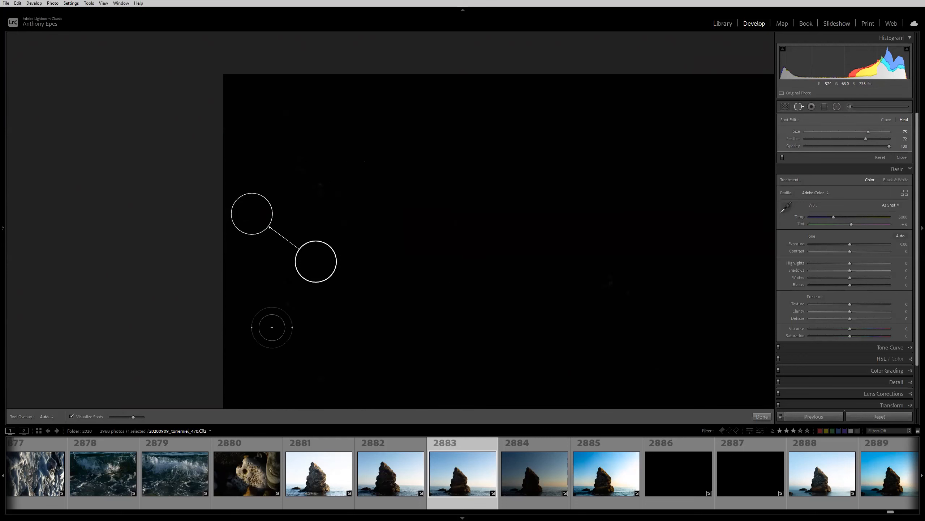
Compare the healed sky with Visualize Spots off and on, and raise the visualization threshold to nearly its maximum
key("a")
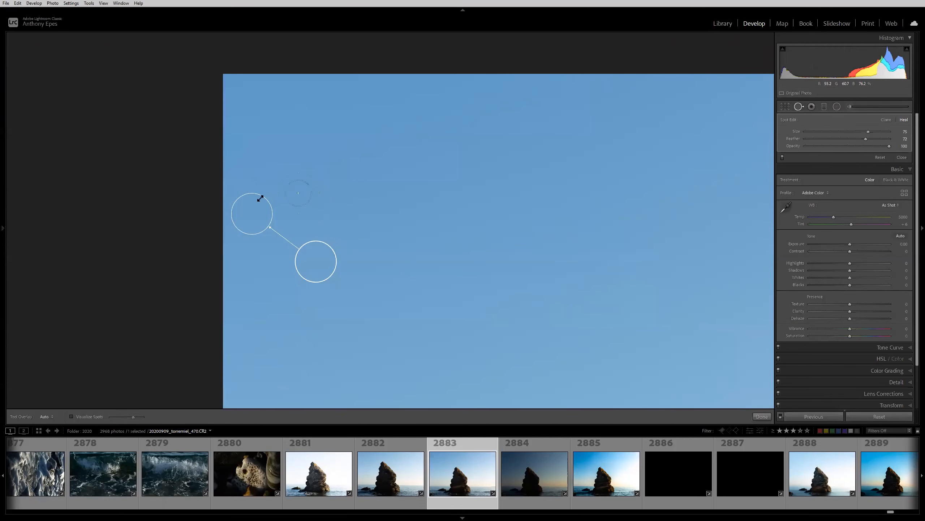
key("a")
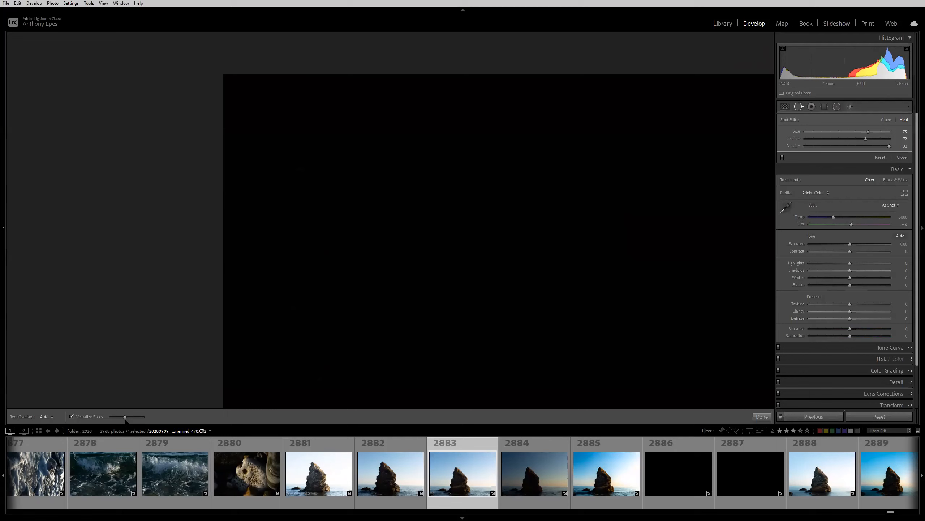
left_click_drag(136, 418, 142, 419)
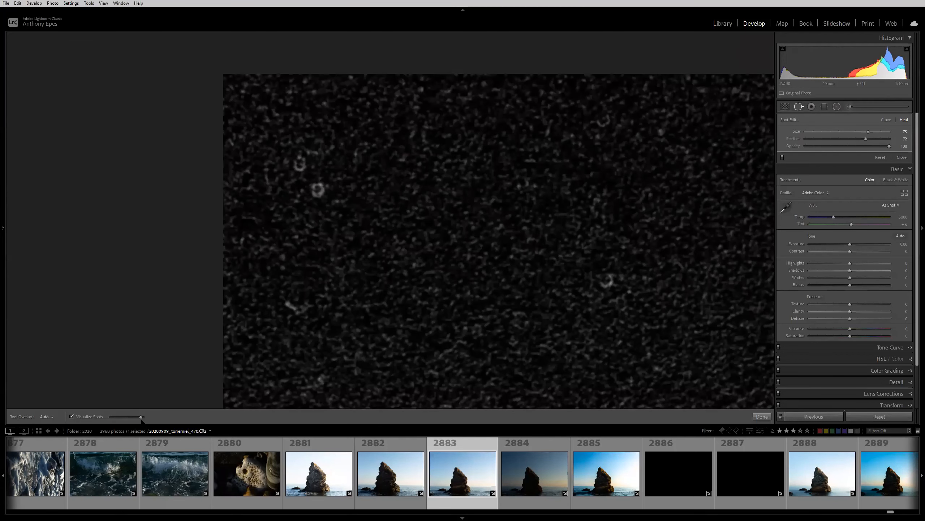
Compare the dust spot in the upper-right sky with Visualize Spots off and on, and heal it with a smaller brush
key("z")
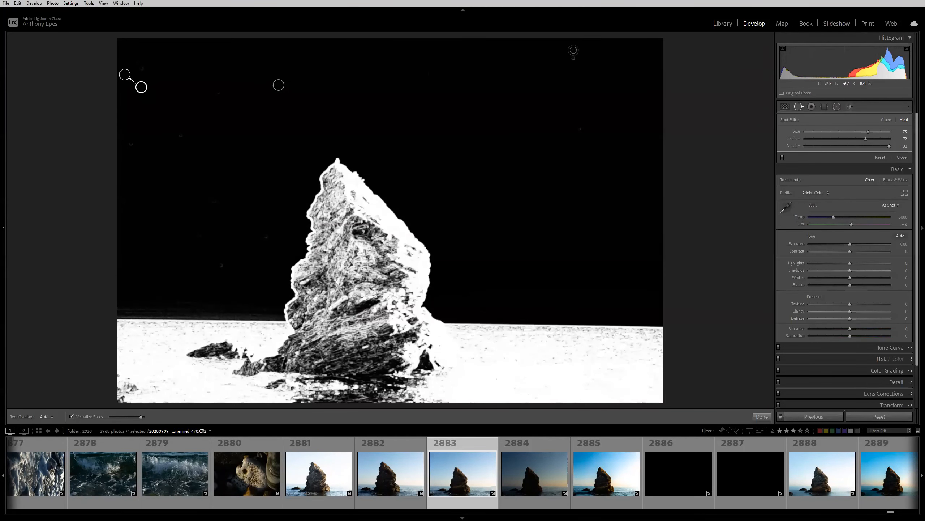
key("z")
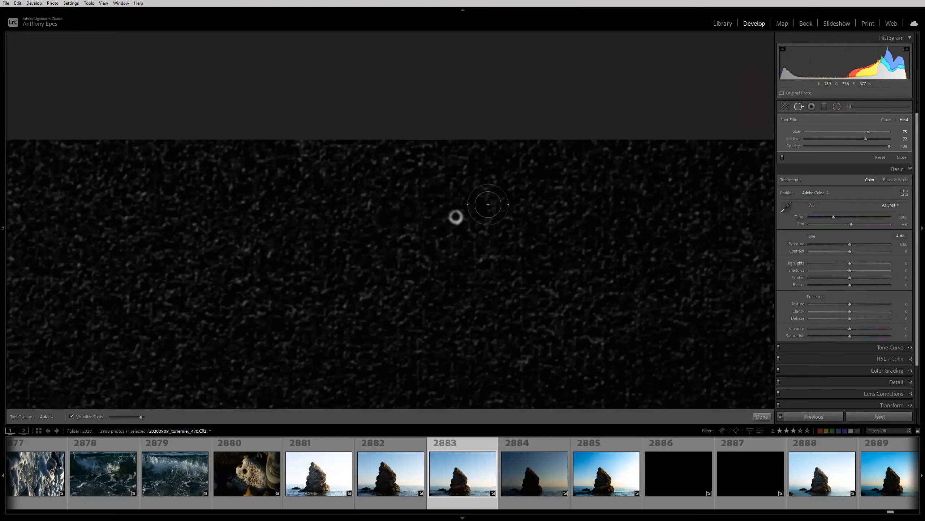
key("a")
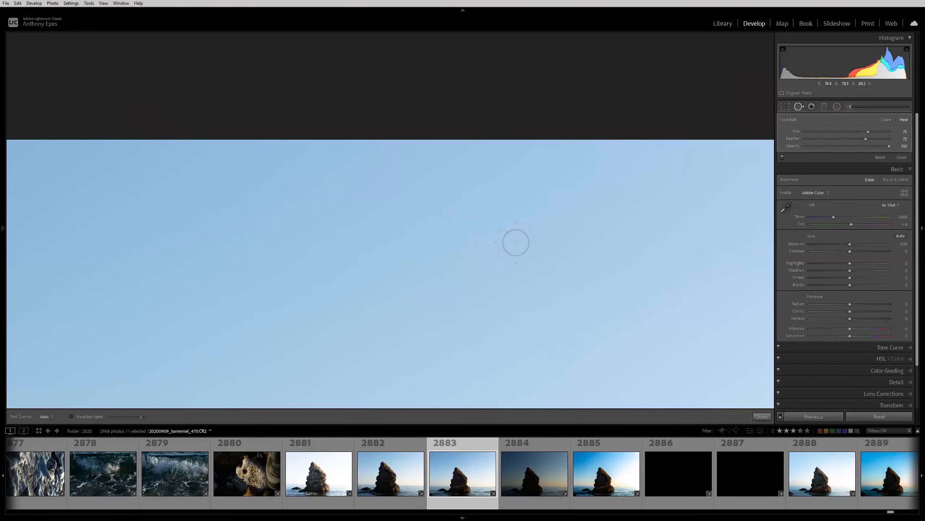
key("a")
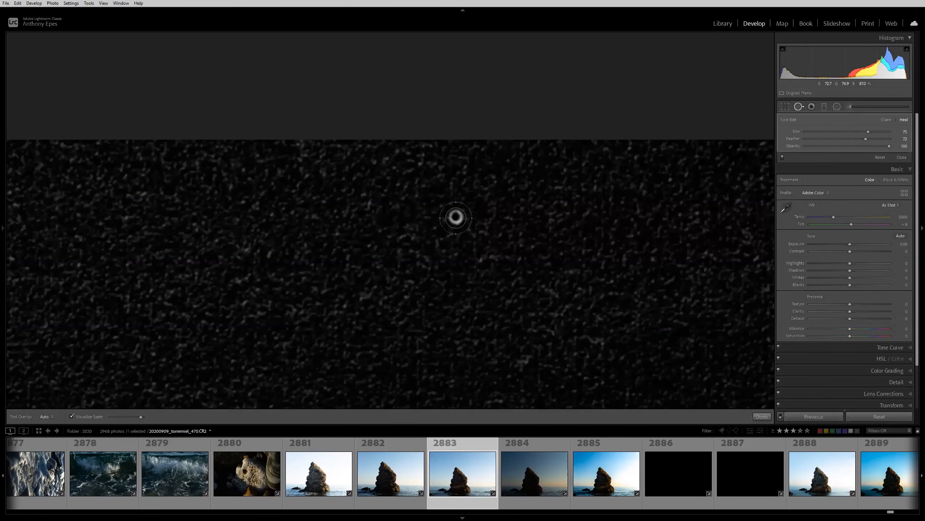
left_click(455, 217)
key("z")
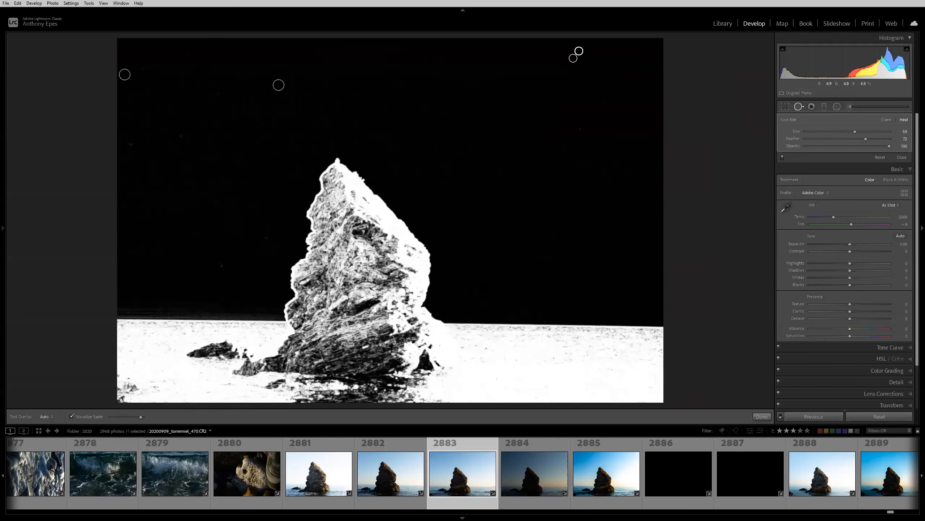
Check the sky up close with Visualize Spots off and on, and heal dust spots in the open sky
key("z")
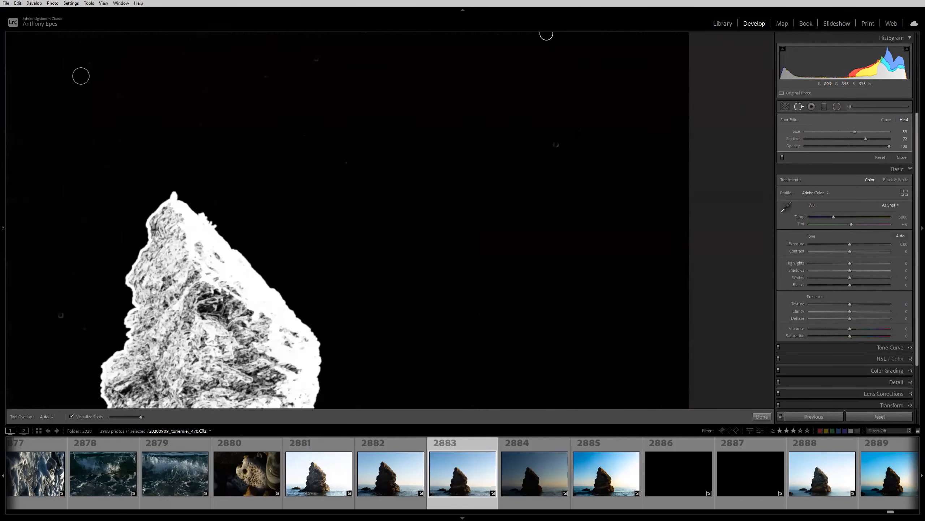
key("a")
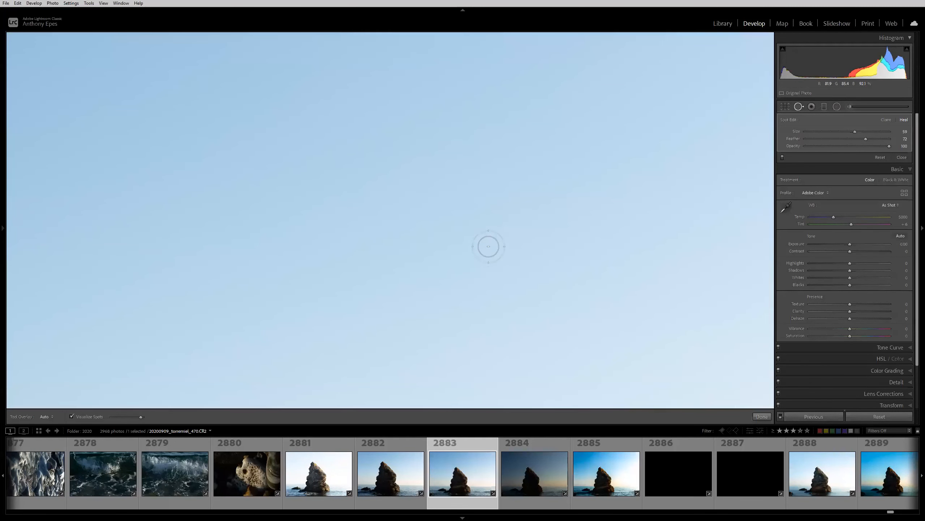
key("a")
left_click(468, 204)
mouse_move(323, 170)
left_mouse_down()
mouse_move(419, 255)
mouse_move(665, 349)
mouse_move(506, 248)
mouse_move(692, 291)
mouse_move(593, 250)
left_mouse_up()
mouse_move(160, 84)
left_mouse_down()
mouse_move(259, 147)
mouse_move(401, 202)
left_mouse_up()
left_click(400, 199)
Heal ring-shaped dust spots in the sky near the photo's left edge, and turn off Visualize Spots
mouse_move(150, 75)
left_mouse_down()
mouse_move(357, 123)
mouse_move(587, 122)
left_mouse_up()
left_click_drag(269, 286, 756, 19)
left_click(383, 211)
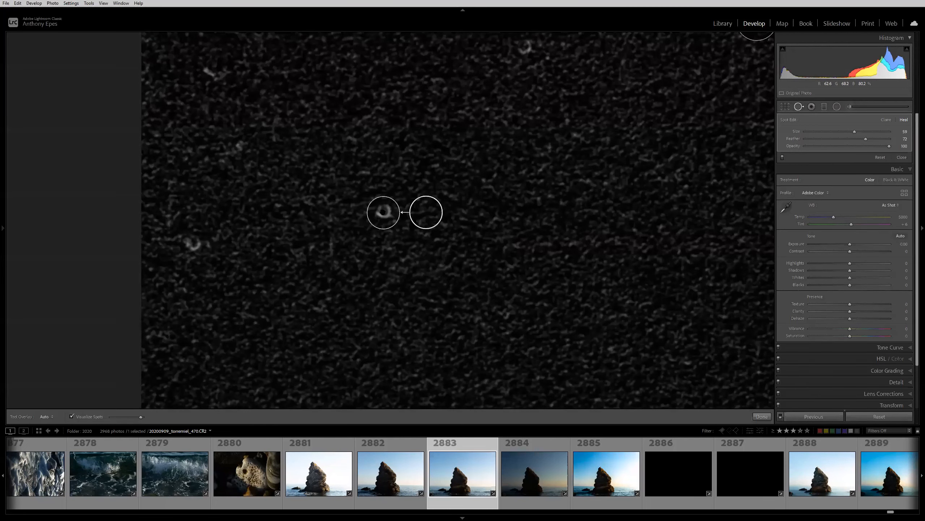
left_click(192, 244)
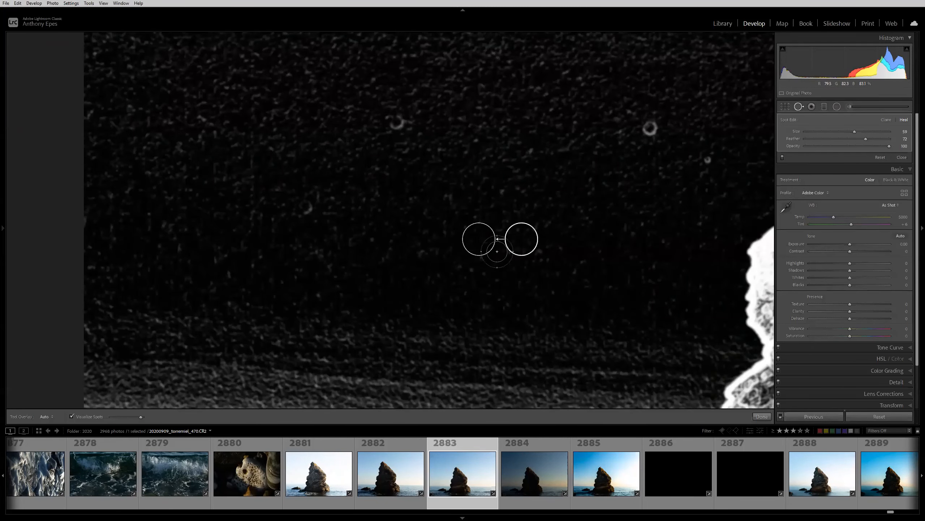
key("a")
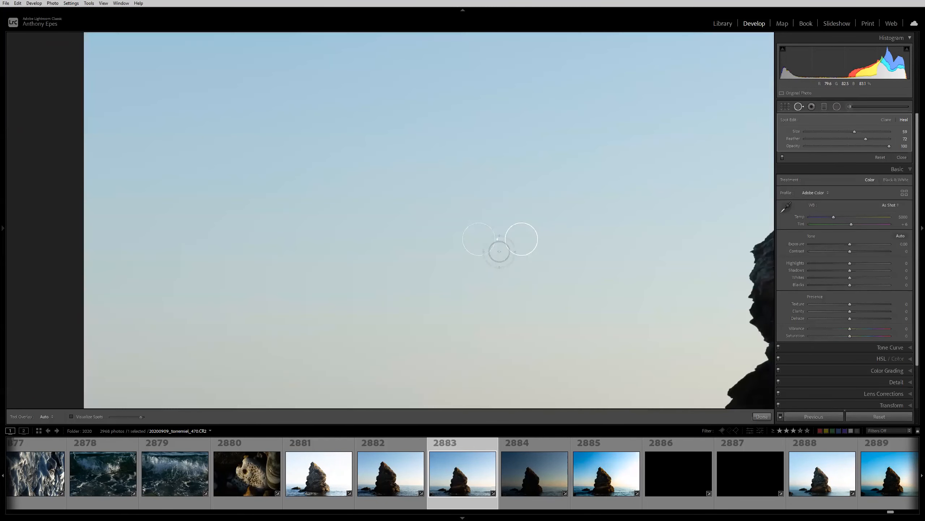
key("z")
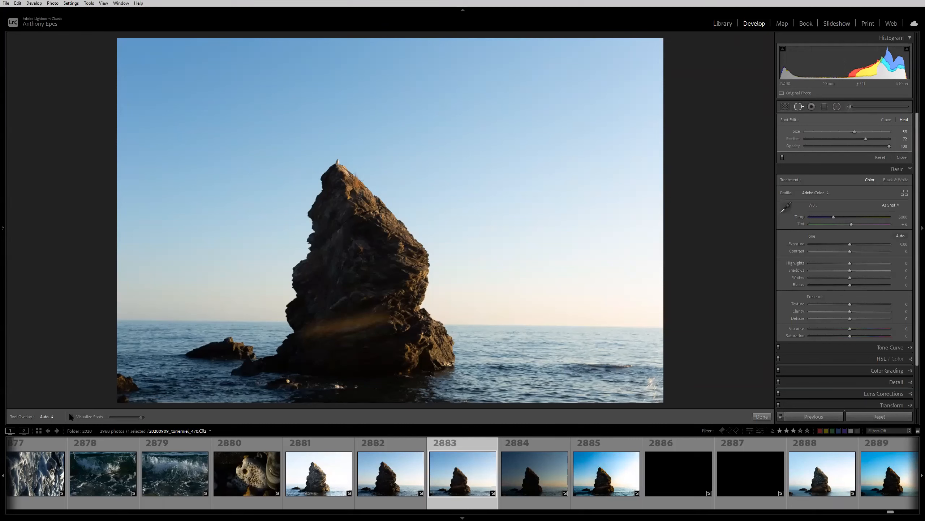
Close Spot Removal and open Red Eye Correction to view its options
left_click(798, 107)
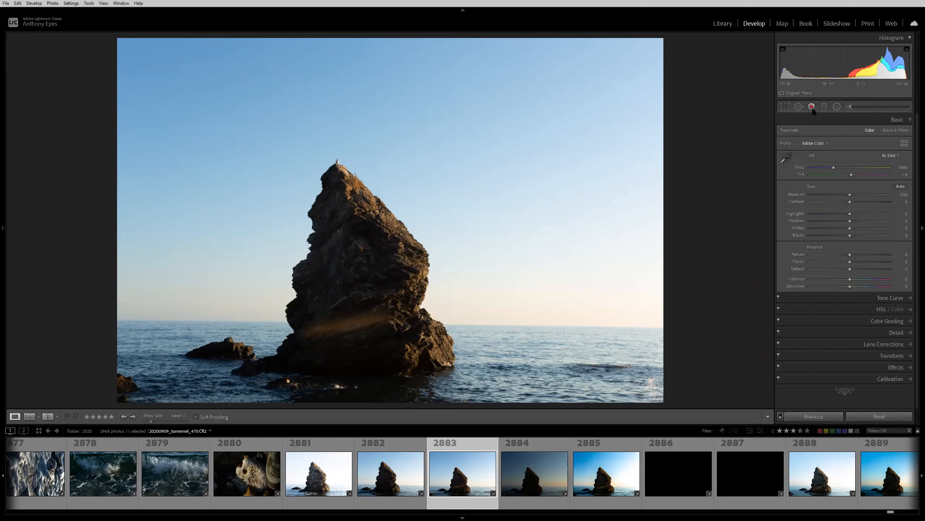
left_click(812, 107)
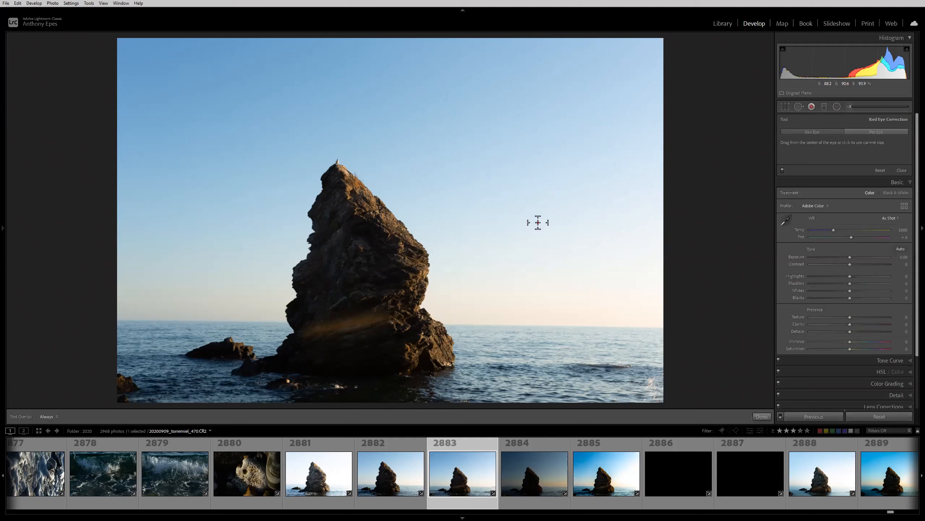
left_click(507, 267)
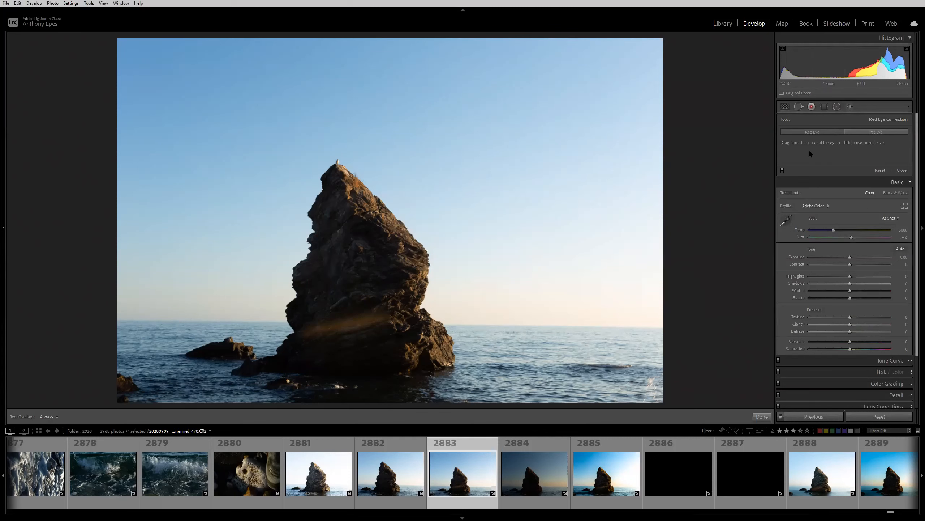
Try a tilted graduated filter over the upper sky with its mask overlay shown, and delete it
left_click(825, 106)
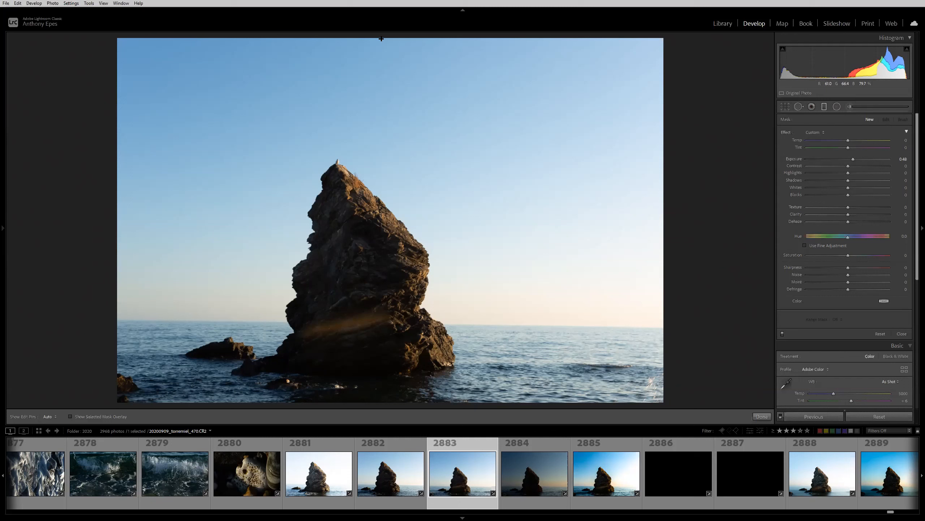
mouse_move(381, 38)
left_mouse_down()
mouse_move(398, 190)
mouse_move(367, 78)
mouse_move(376, 71)
mouse_move(312, 183)
mouse_move(471, 219)
mouse_move(334, 136)
mouse_move(432, 122)
mouse_move(173, 119)
mouse_move(473, 217)
mouse_move(326, 87)
mouse_move(310, 107)
mouse_move(392, 148)
mouse_move(430, 126)
mouse_move(386, 167)
mouse_move(382, 188)
mouse_move(382, 126)
mouse_move(384, 402)
mouse_move(405, 142)
mouse_move(378, 276)
mouse_move(382, 103)
mouse_move(397, 128)
mouse_move(392, 153)
mouse_move(399, 114)
mouse_move(395, 142)
left_mouse_up()
key("o")
left_click_drag(382, 105, 478, 180)
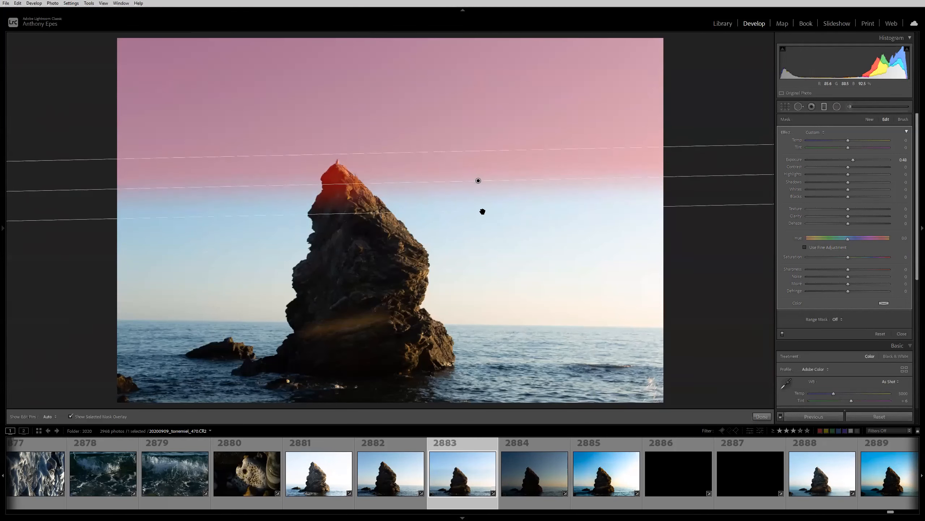
left_click_drag(531, 180, 563, 181)
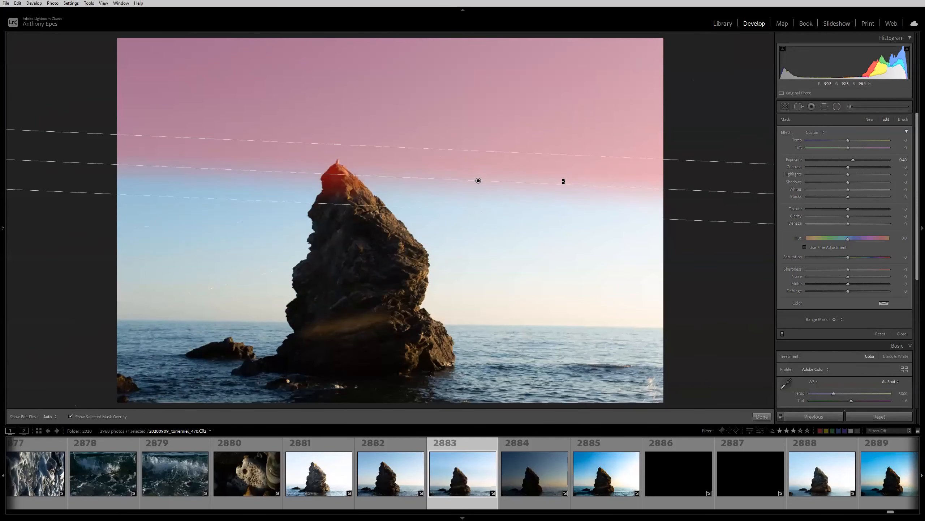
key("Delete")
Create a graduated filter from the photo's top edge, try a narrow and a wide transition, and centre it on the horizon
left_click_drag(400, 41, 374, 308)
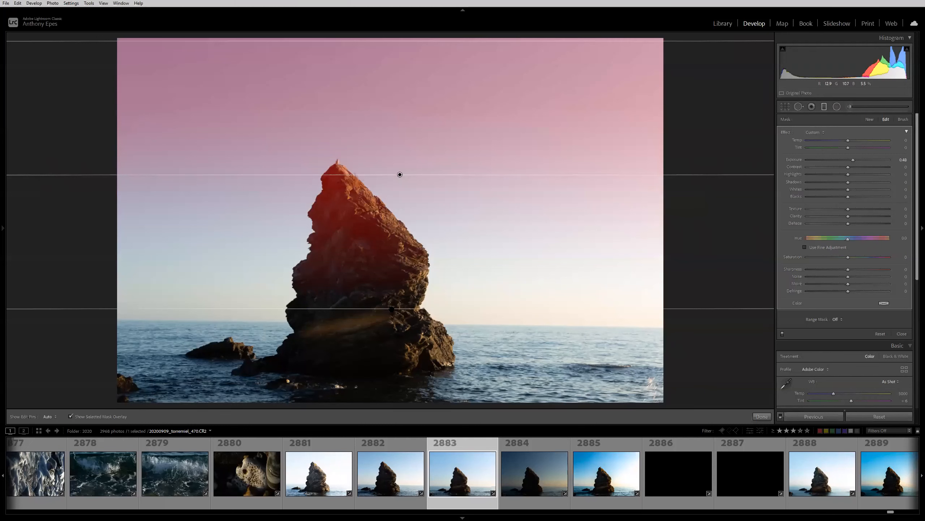
left_click_drag(391, 307, 400, 175)
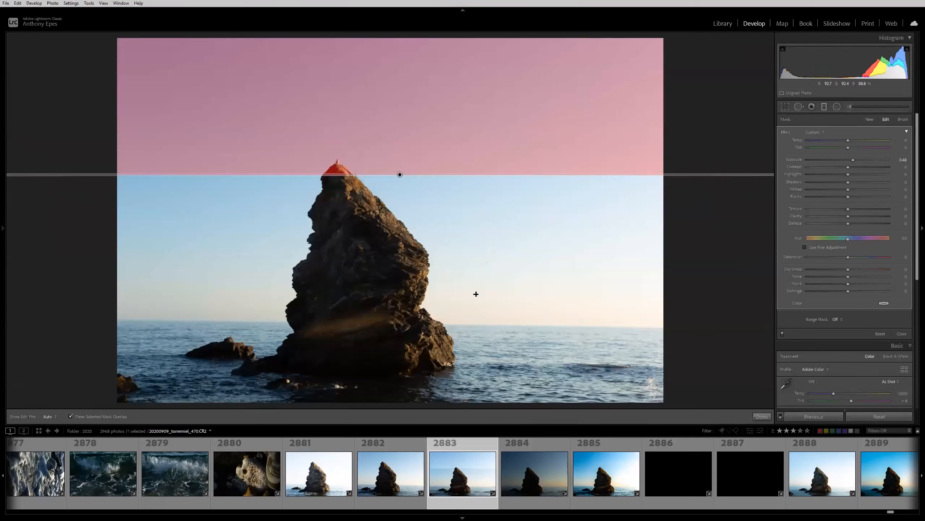
left_click_drag(416, 175, 415, 286)
left_click_drag(399, 174, 402, 321)
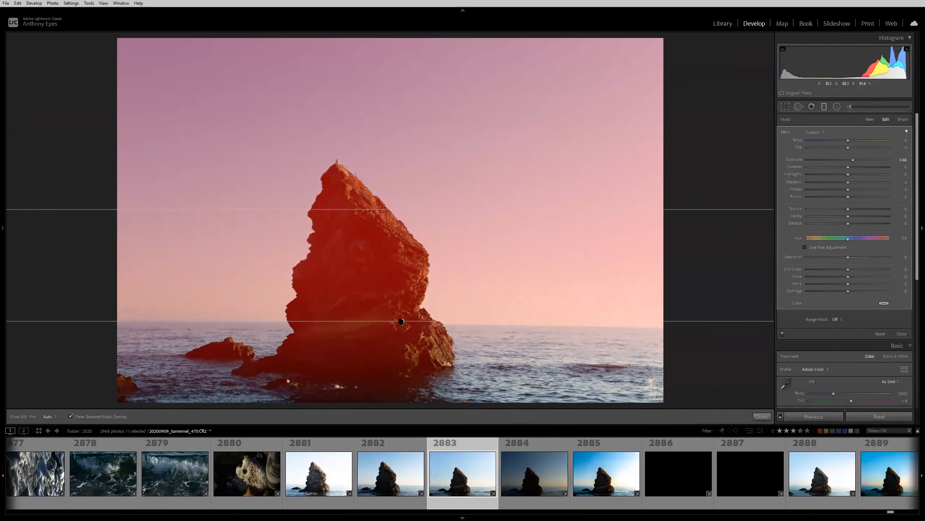
Narrow the graduated filter's transition zone to a sharp edge, and tilt and move it to match the horizon
mouse_move(3, 97)
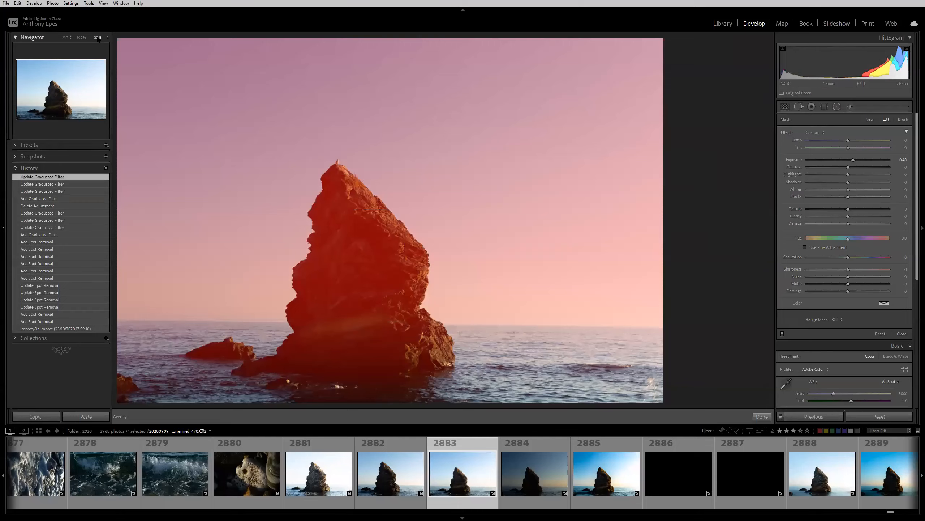
left_click(98, 38)
left_click(108, 37)
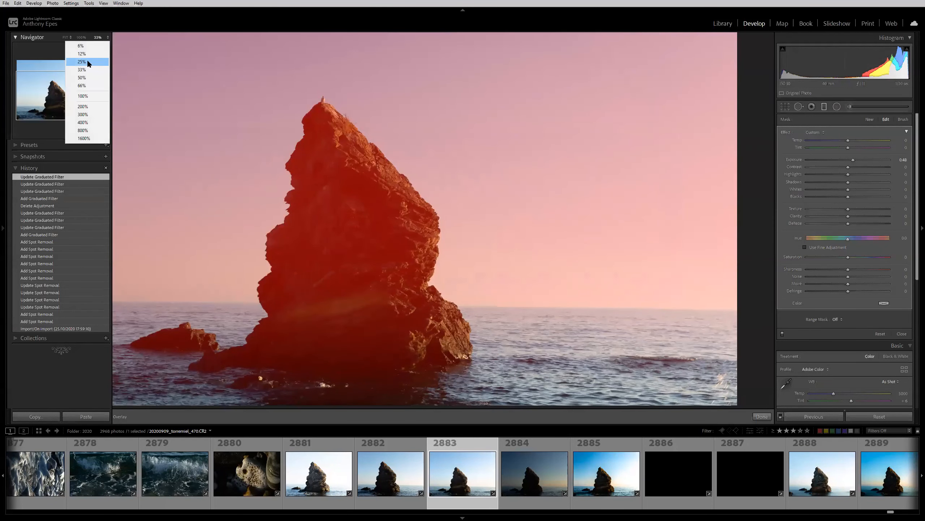
left_click(89, 62)
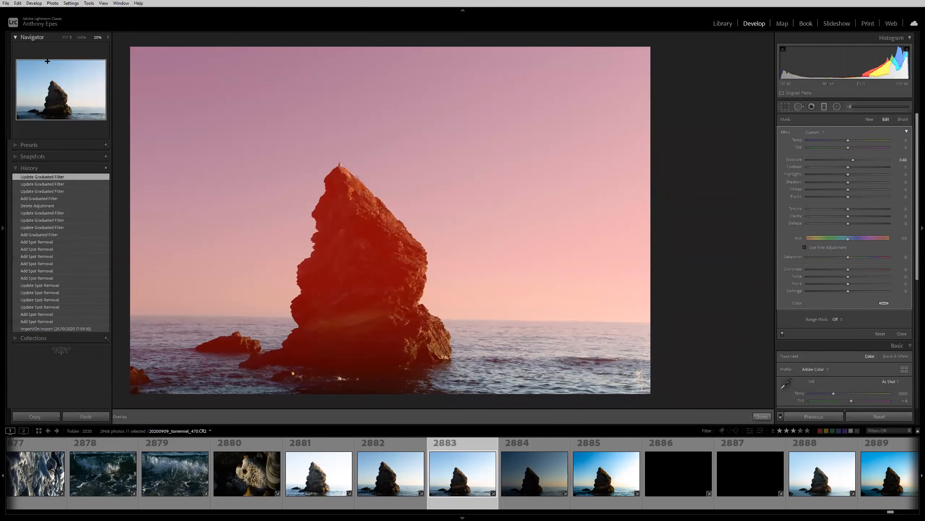
left_click(108, 37)
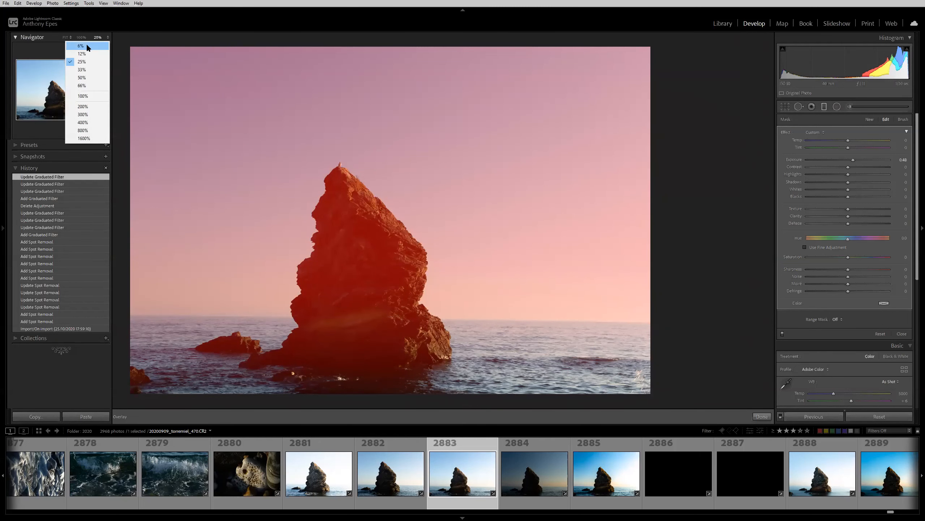
left_click(87, 46)
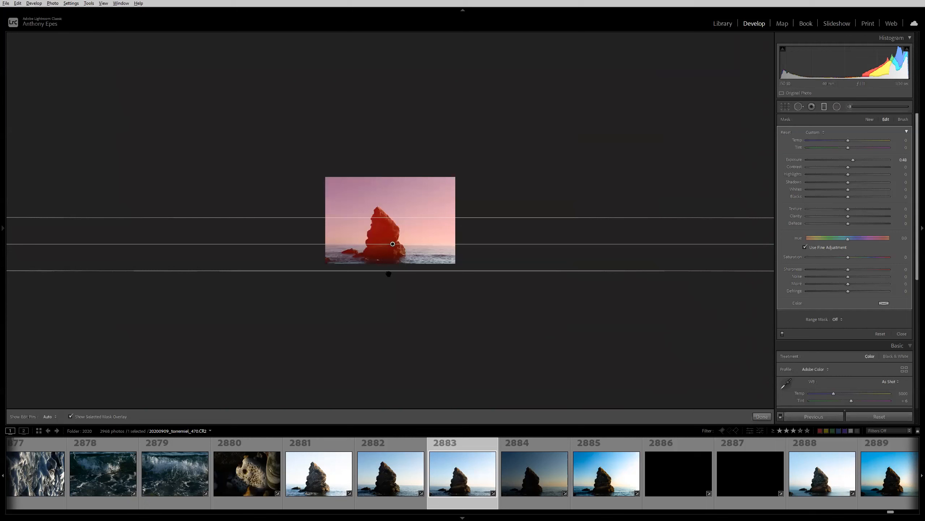
left_click_drag(389, 273, 387, 253)
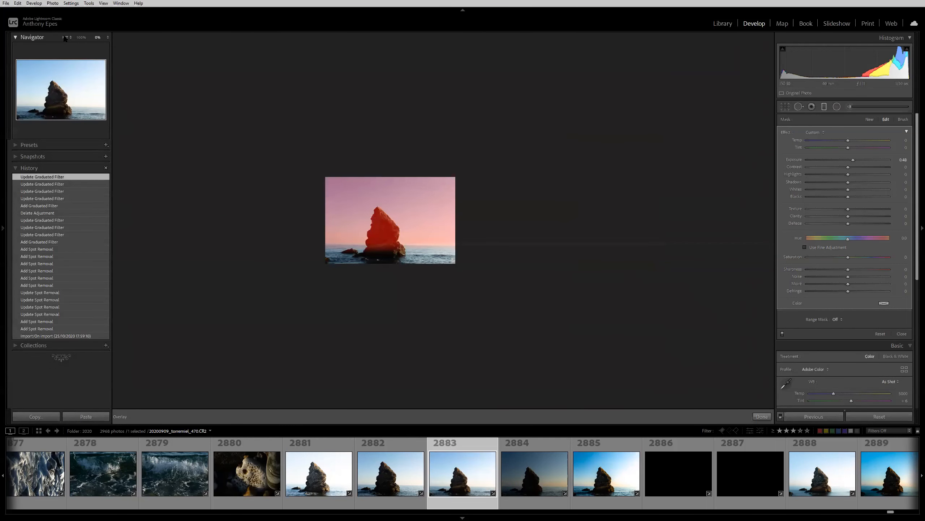
left_click(65, 38)
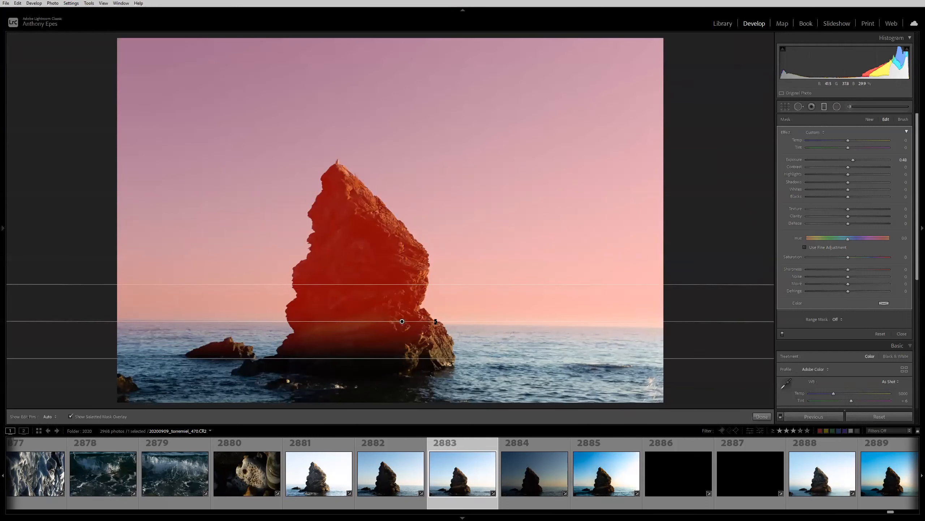
left_click_drag(630, 324, 634, 323)
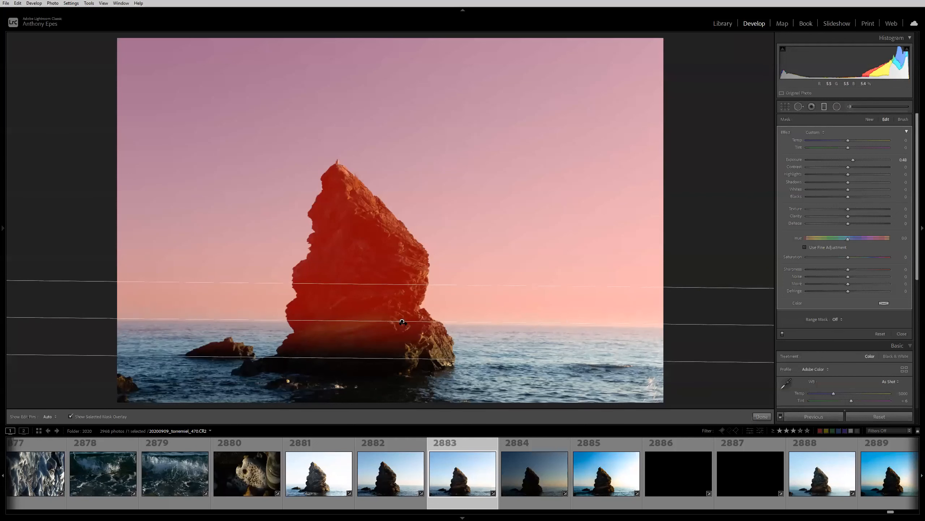
mouse_move(401, 321)
left_mouse_down()
mouse_move(408, 341)
mouse_move(411, 327)
left_mouse_up()
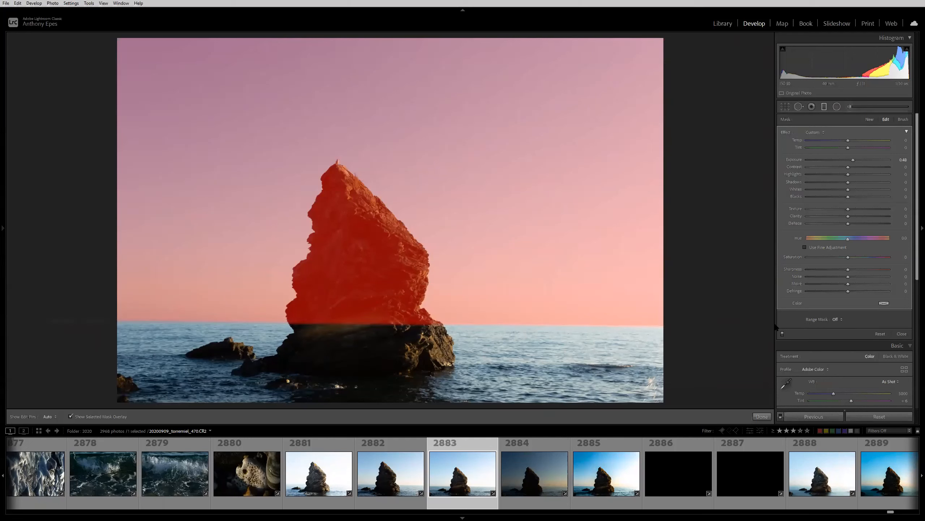
Widen the graduated filter's transition, try it reversed over the sea, and restore its direction with its centre on the rock
left_click_drag(410, 326, 453, 230)
left_click_drag(452, 266, 475, 93)
left_click_drag(421, 126, 403, 286)
left_click_drag(409, 297, 423, 104)
left_click_drag(398, 237, 409, 181)
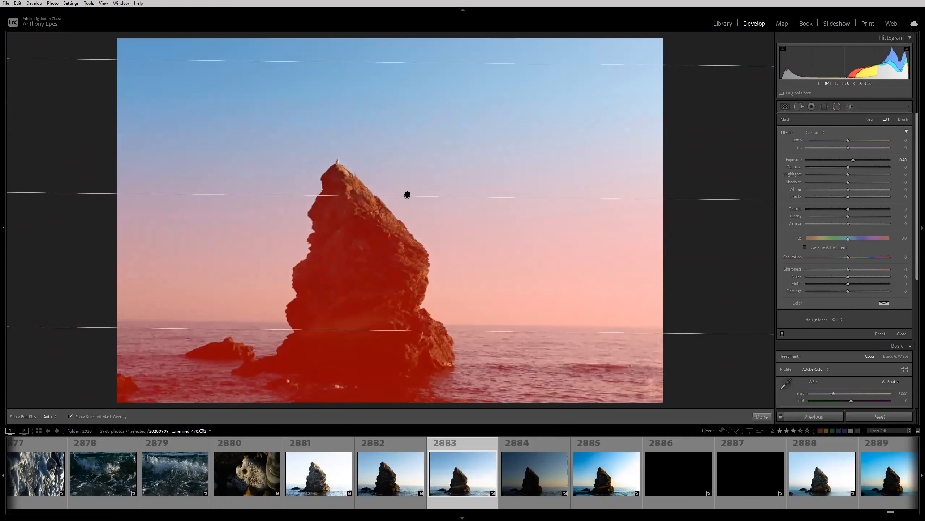
left_click_drag(437, 63, 430, 338)
left_click_drag(405, 193, 367, 223)
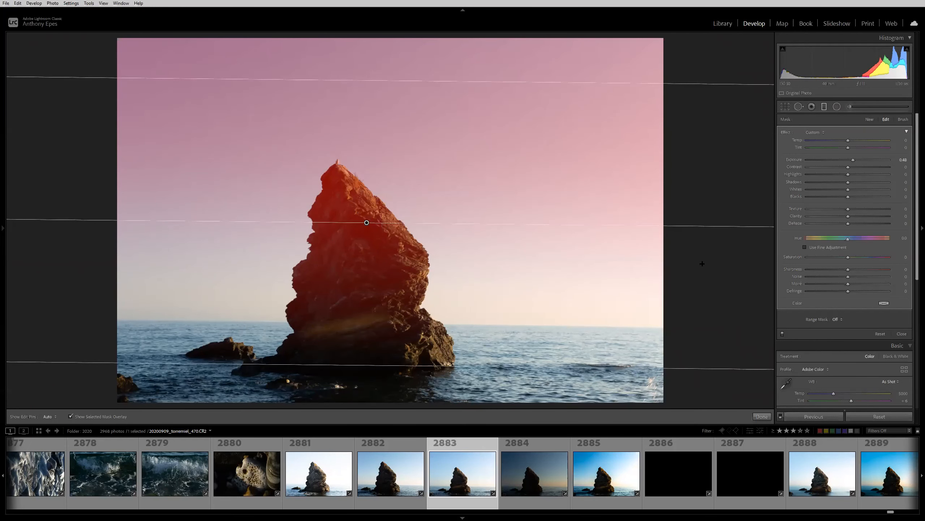
Compare the photo with the graduated filter's selected mask overlay off and on several times
left_click(71, 416)
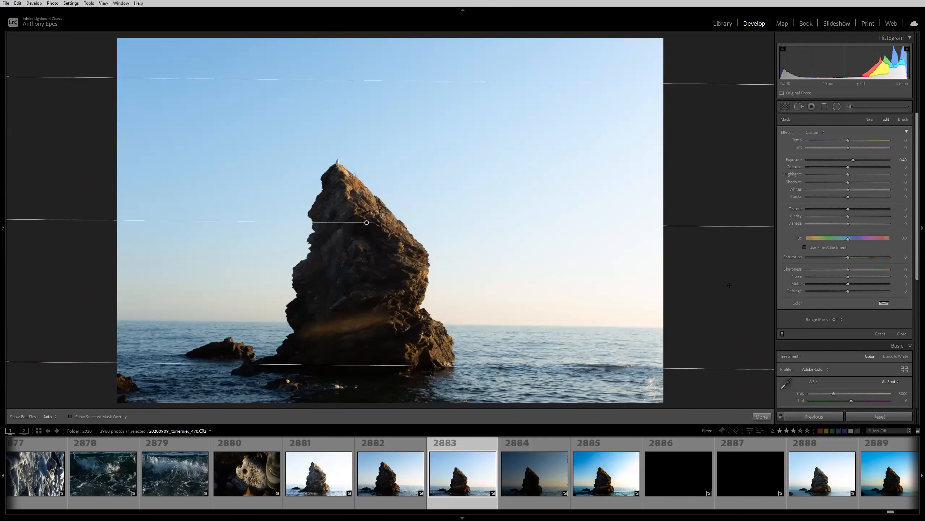
key("o")
key("o")
key("o")
key("o")
key("o")
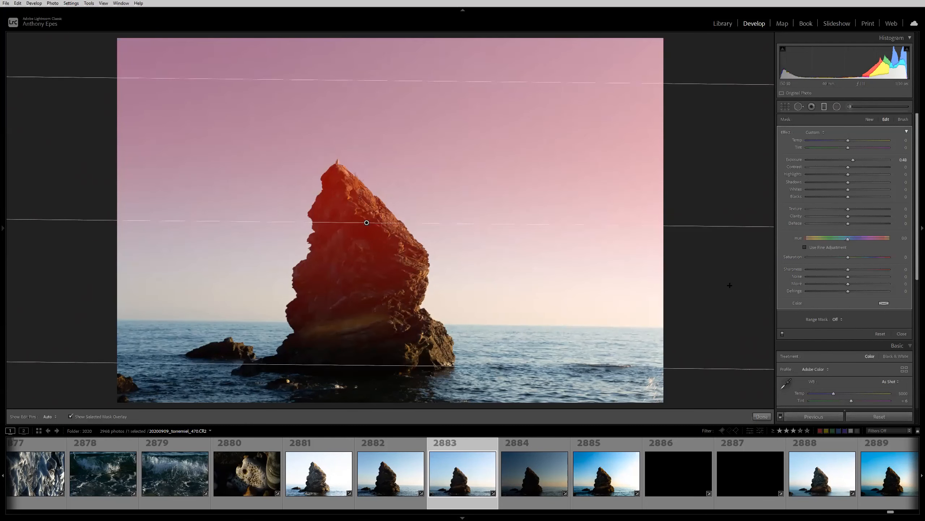
key("o")
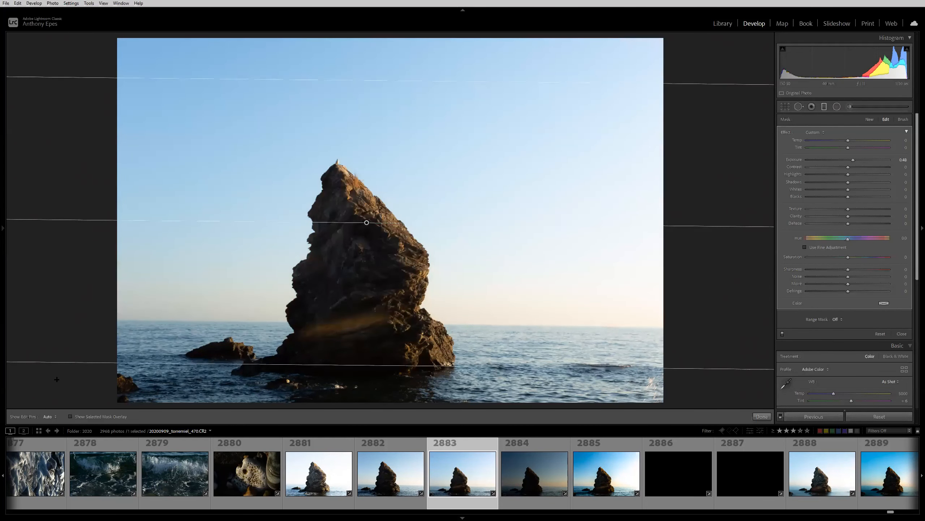
left_click(70, 417)
left_click(70, 416)
Replace the graduated filter with a new level one covering the sky, with a narrow transition around the horizon and its mask overlay shown
key("Delete")
left_click(825, 107)
left_click(825, 108)
left_click_drag(373, 39, 372, 321)
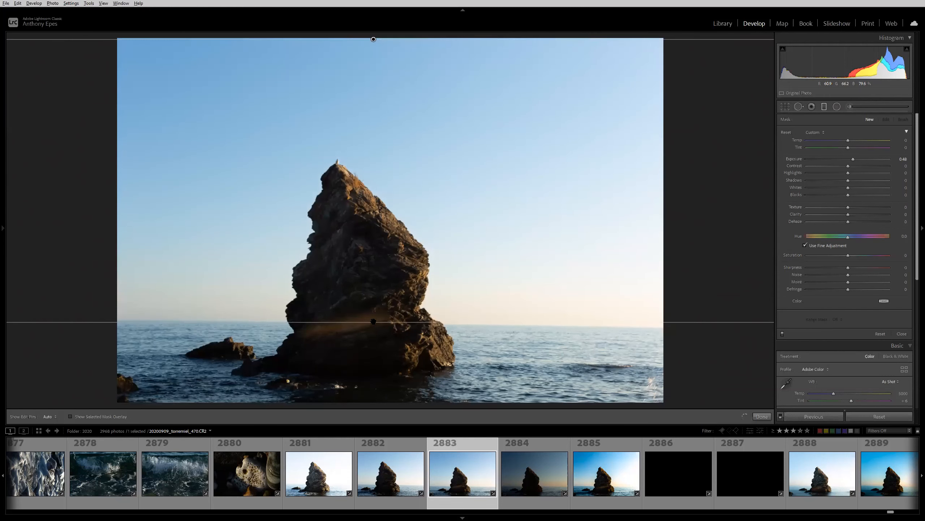
left_click_drag(372, 40, 375, 82)
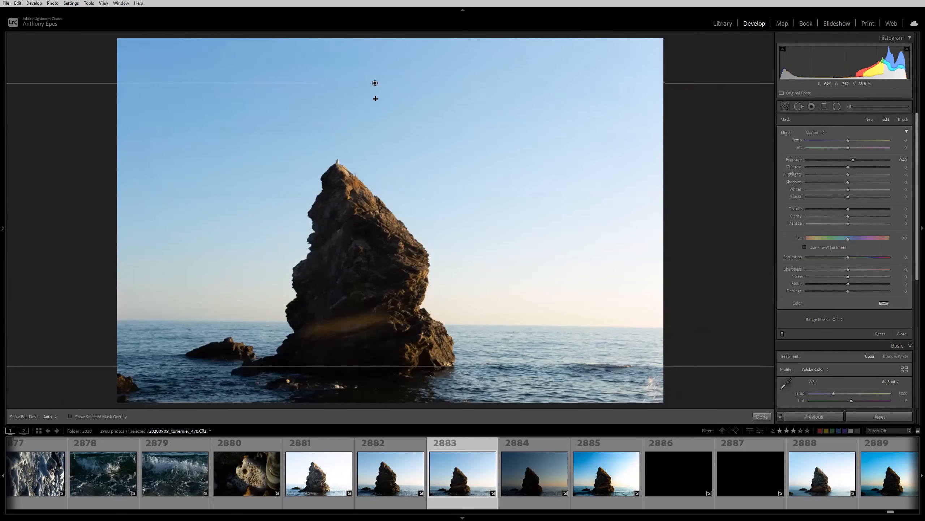
left_click_drag(382, 365, 357, 311)
key("o")
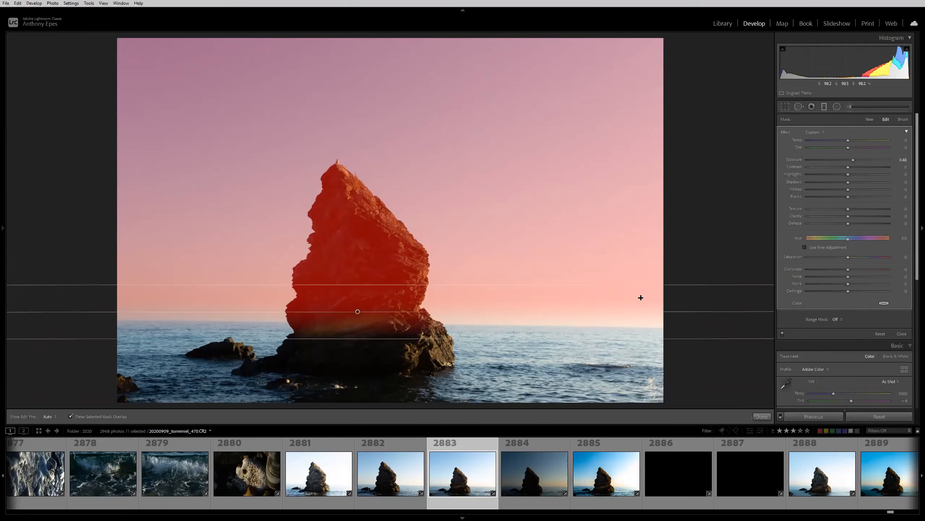
Erase the graduated filter's mask from the rock's dark face using its brush in Erase mode at size 15 with Auto Mask on
left_click(904, 120)
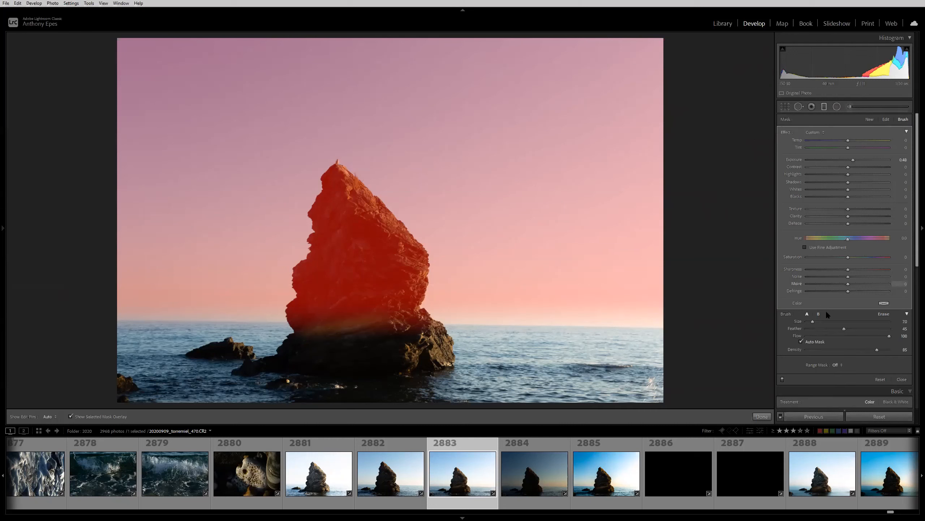
left_click(800, 342)
scroll(362, 269, "up", 5)
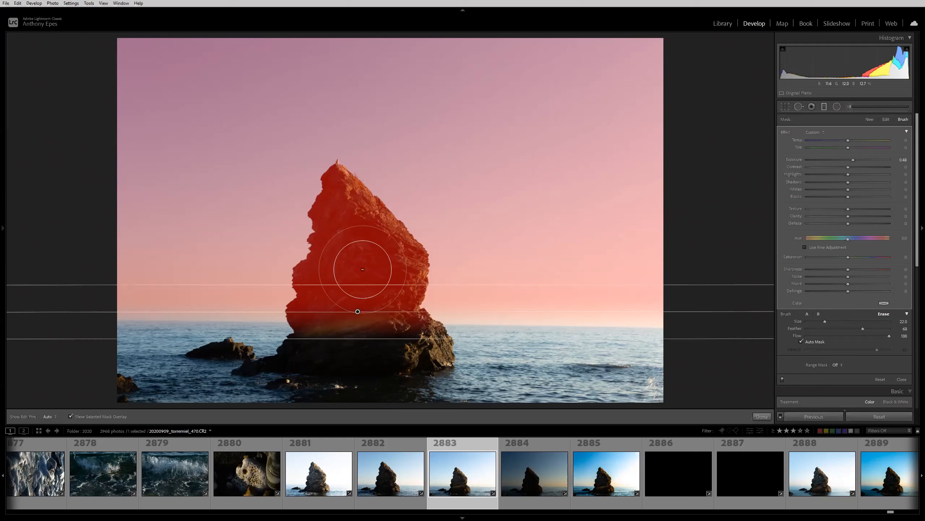
scroll(362, 268, "down", 3)
key("h")
mouse_move(361, 265)
left_mouse_down()
mouse_move(352, 263)
mouse_move(364, 253)
mouse_move(341, 261)
mouse_move(339, 193)
mouse_move(363, 195)
mouse_move(359, 219)
mouse_move(398, 225)
mouse_move(397, 277)
mouse_move(415, 288)
mouse_move(339, 314)
mouse_move(302, 306)
mouse_move(291, 288)
mouse_move(306, 280)
mouse_move(295, 277)
mouse_move(340, 281)
left_mouse_up()
mouse_move(347, 234)
left_mouse_down()
mouse_move(315, 214)
mouse_move(350, 184)
mouse_move(342, 180)
mouse_move(362, 313)
mouse_move(419, 319)
mouse_move(406, 327)
left_mouse_up()
key("h")
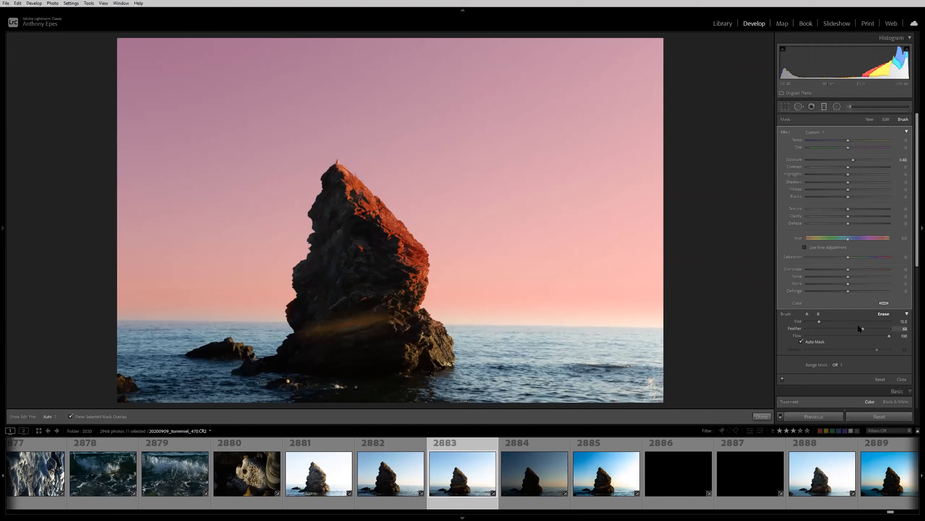
Erase more of the graduated filter's mask from the rock's sunlit slope with Auto Mask off and the Erase brush at size 8
left_click(801, 342)
scroll(363, 218, "down", 3)
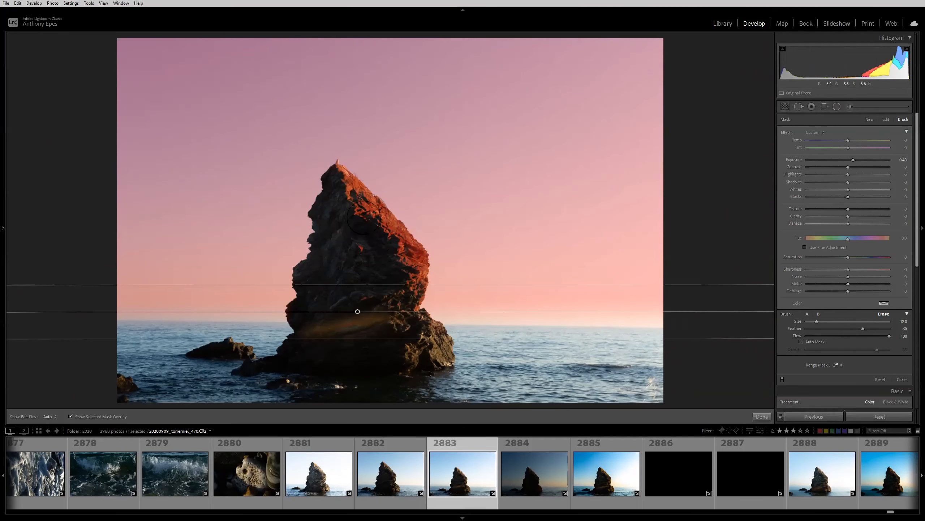
key("h")
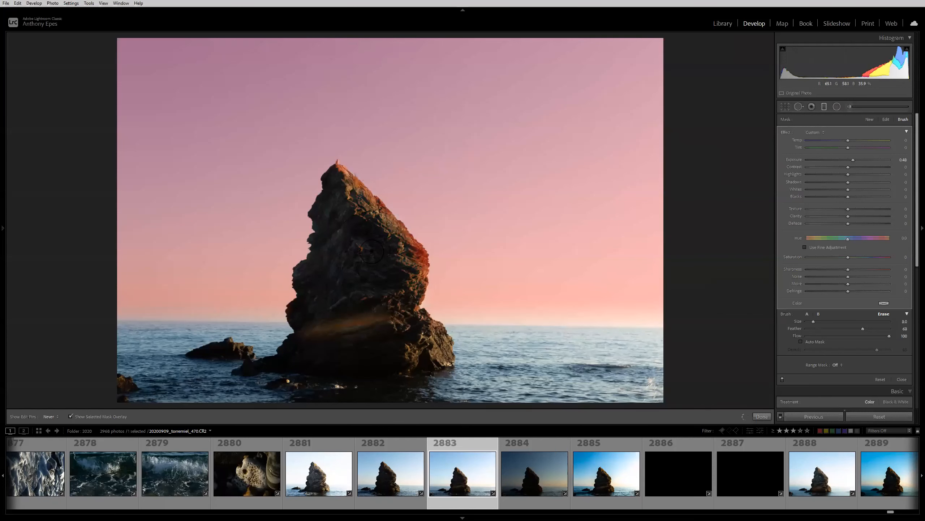
key("h")
Paint mask over the rock's left side and the nearby sea using brush A at size 17 and feather 78, with Auto Mask off
left_click(807, 314)
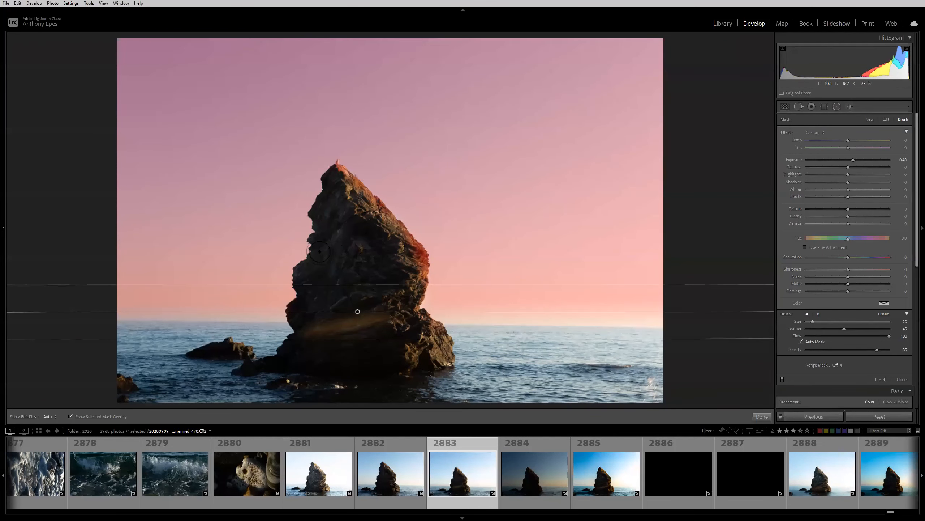
scroll(295, 270, "up", 4)
left_click(871, 330)
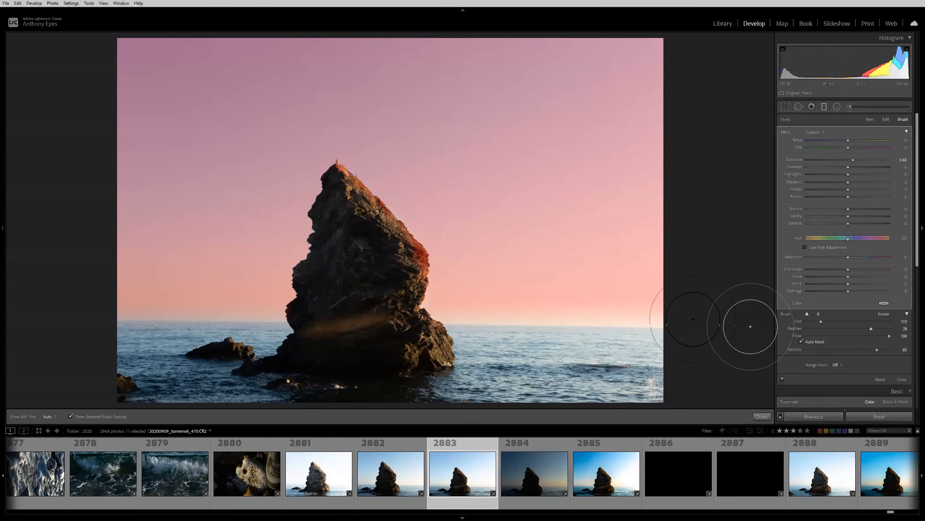
key("h")
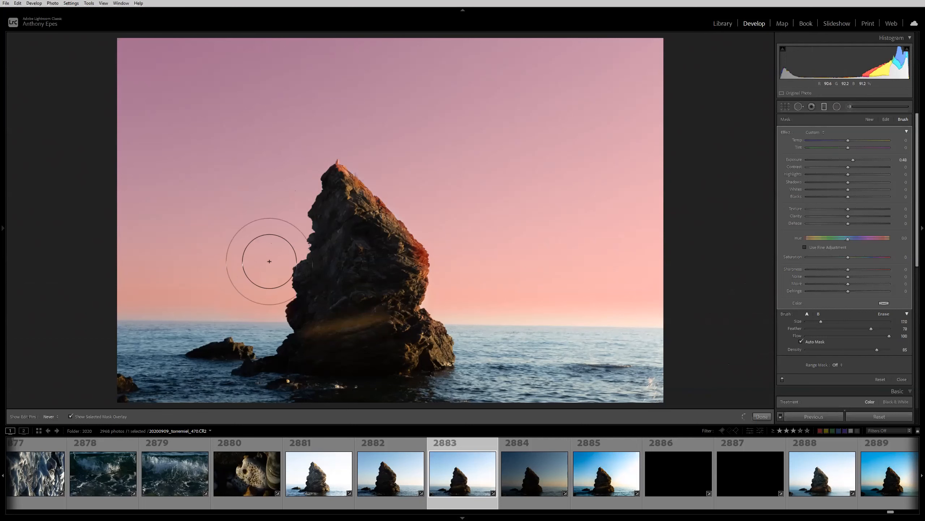
key("h")
left_click(806, 342)
key("h")
mouse_move(278, 265)
left_mouse_down()
mouse_move(301, 186)
mouse_move(261, 296)
mouse_move(279, 248)
mouse_move(159, 305)
mouse_move(214, 315)
mouse_move(171, 312)
mouse_move(132, 329)
mouse_move(204, 361)
left_mouse_up()
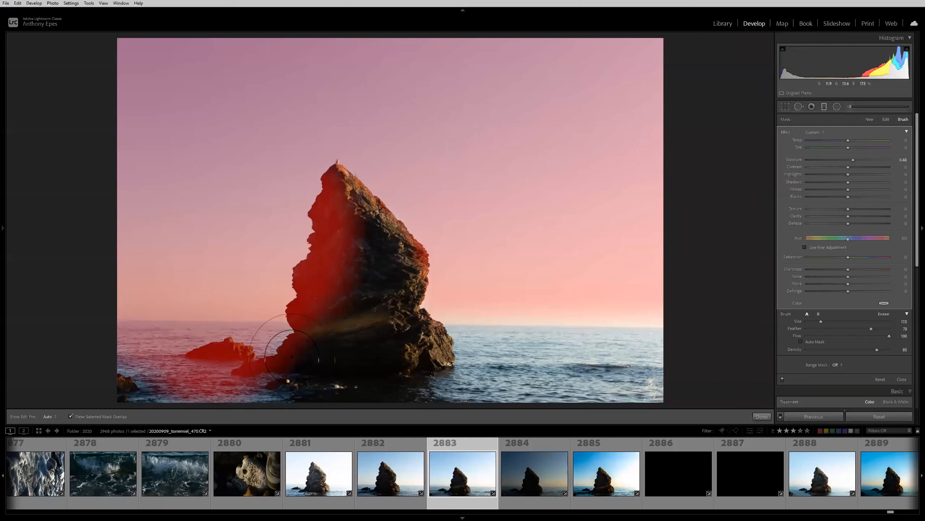
key("h")
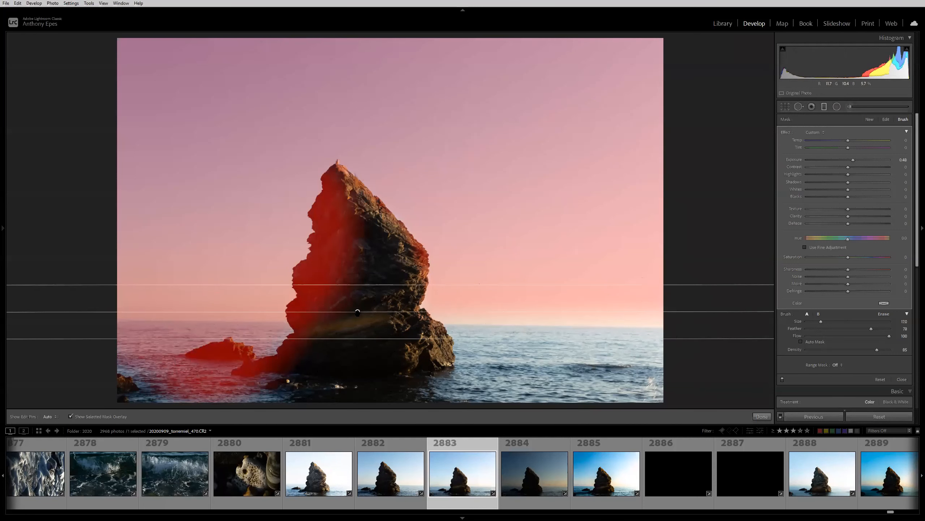
Erase a looping swirl from the filter's sky mask and move the filter so its centre sits on the rock's upper right edge
left_click_drag(358, 312, 403, 310)
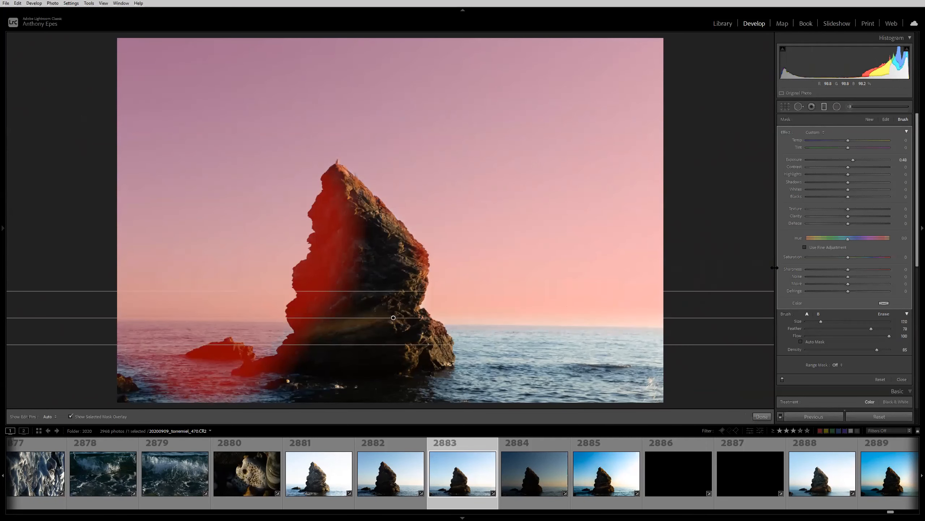
mouse_move(552, 147)
left_mouse_down()
mouse_move(438, 188)
mouse_move(445, 125)
left_mouse_up()
mouse_move(415, 160)
left_mouse_down()
mouse_move(376, 144)
mouse_move(379, 169)
left_mouse_up()
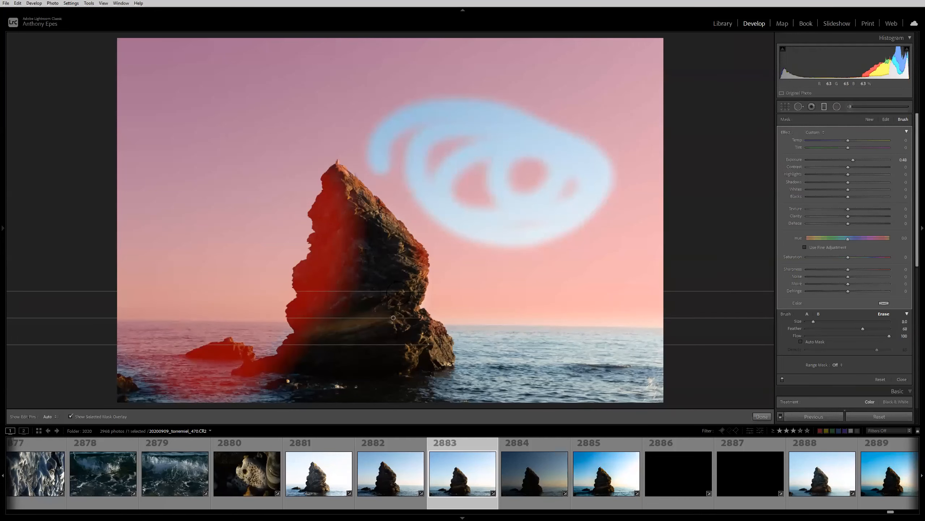
left_click_drag(393, 318, 394, 223)
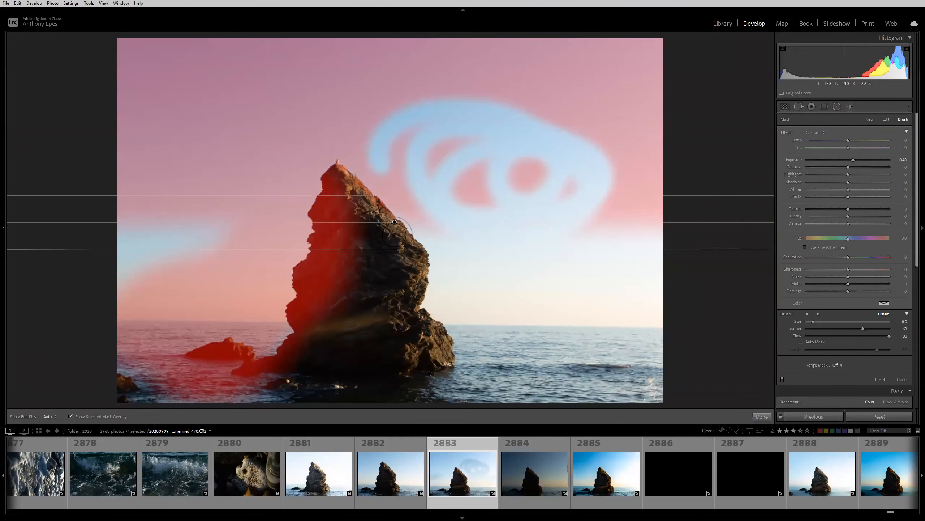
Replace the brushed graduated filter with a nearly level new one centred on the rock, its transition stretching from the upper sky to the photo's bottom
key("Delete")
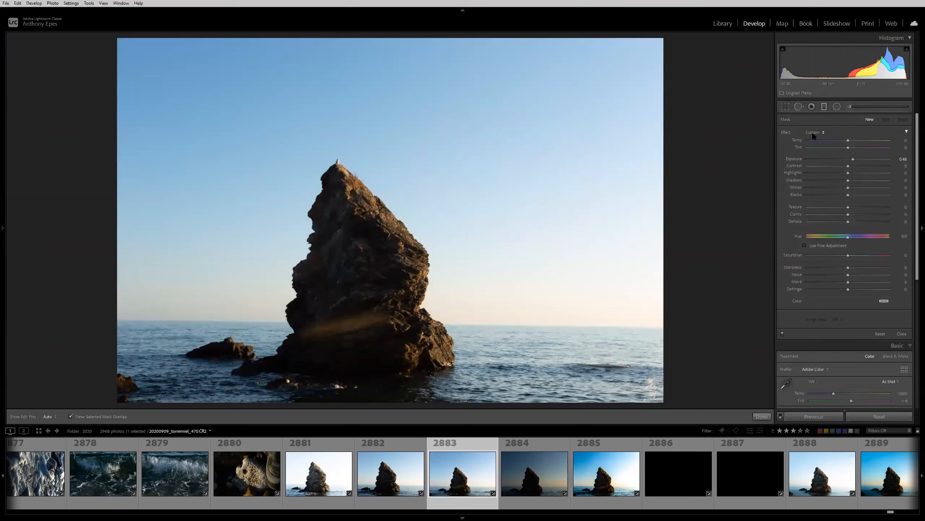
left_click(824, 107)
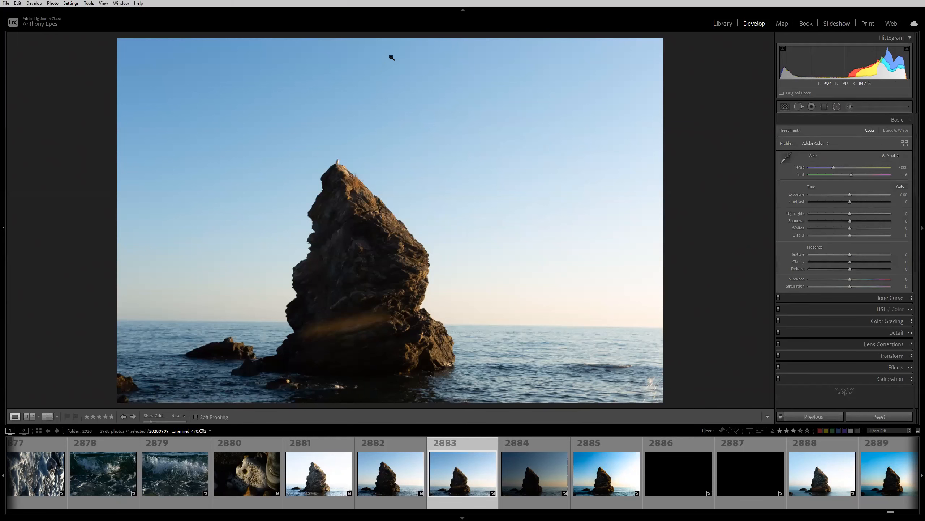
left_click(823, 109)
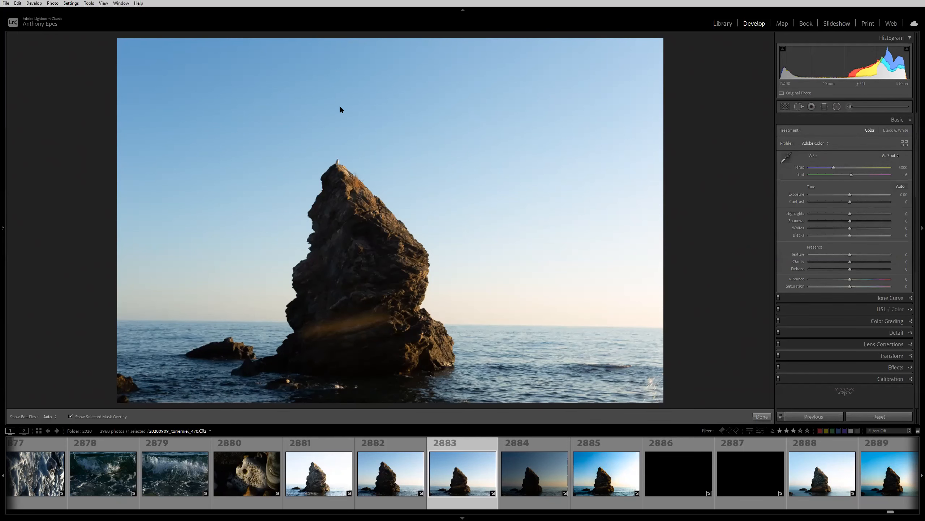
left_click_drag(387, 112, 384, 283)
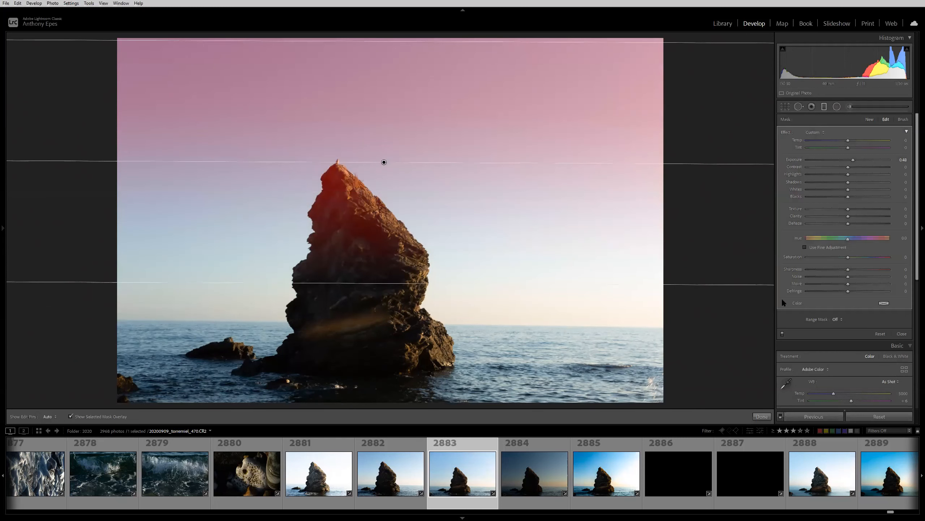
left_click_drag(375, 283, 376, 362)
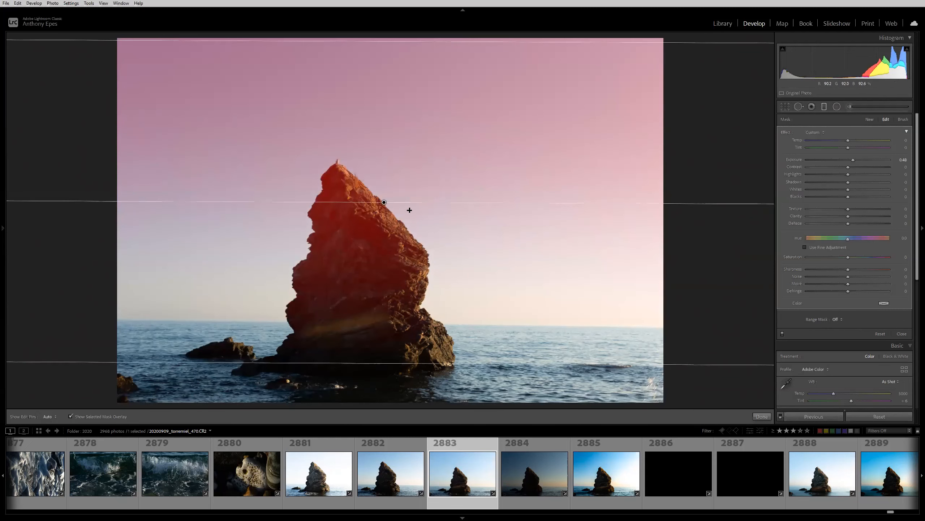
left_click_drag(383, 202, 379, 238)
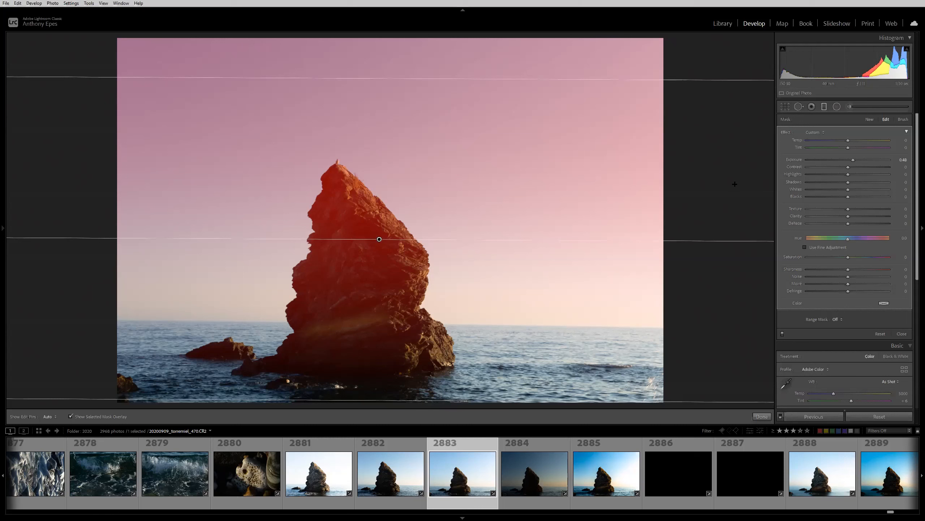
Set the graduated filter's Range Mask to Luminance, comparing the overlay off and on and briefly previewing the luminance mask
left_click(837, 319)
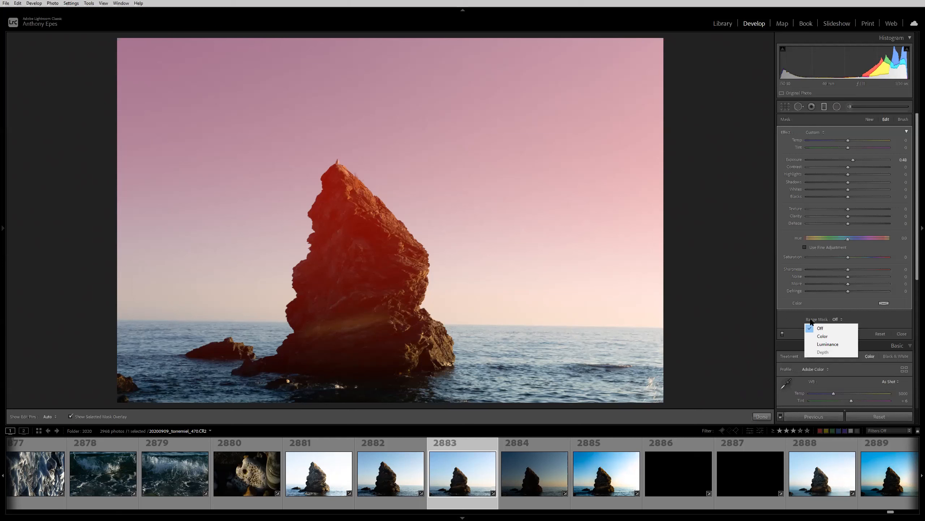
left_click(746, 328)
key("o")
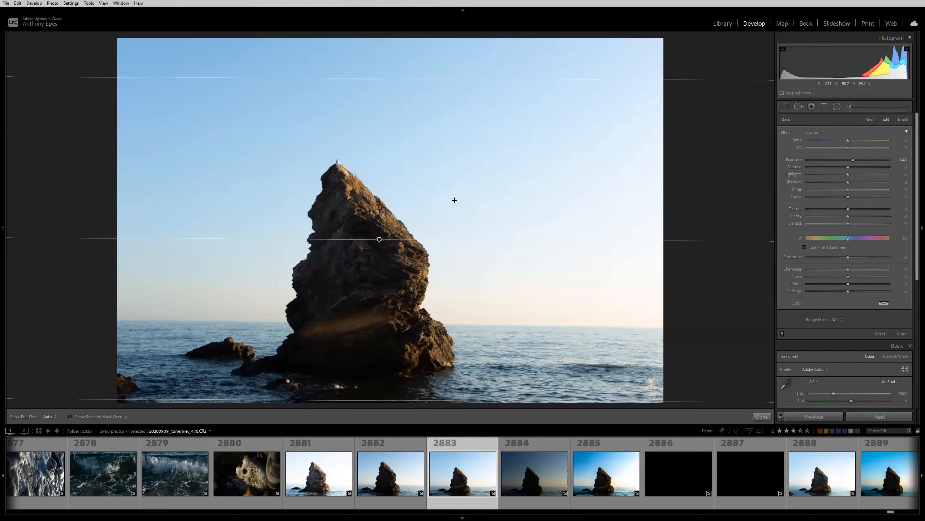
key("o")
left_click(837, 318)
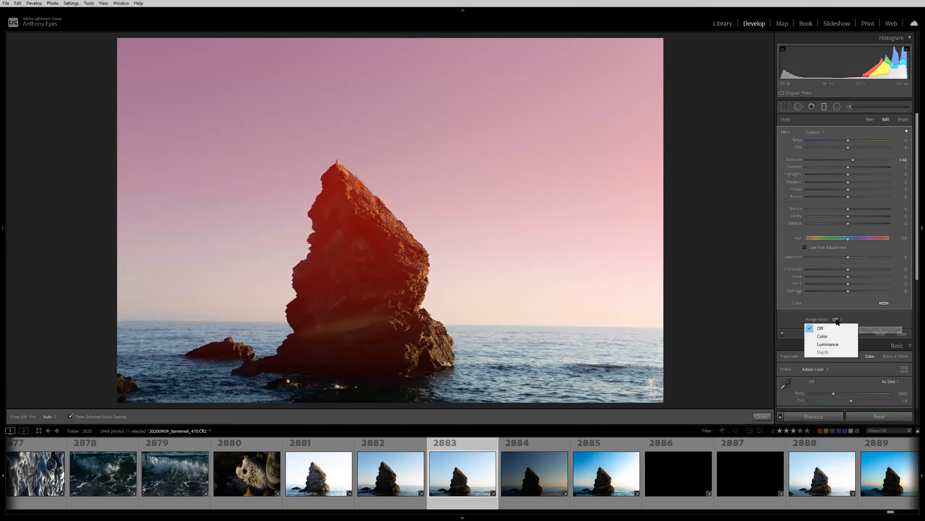
left_click(830, 345)
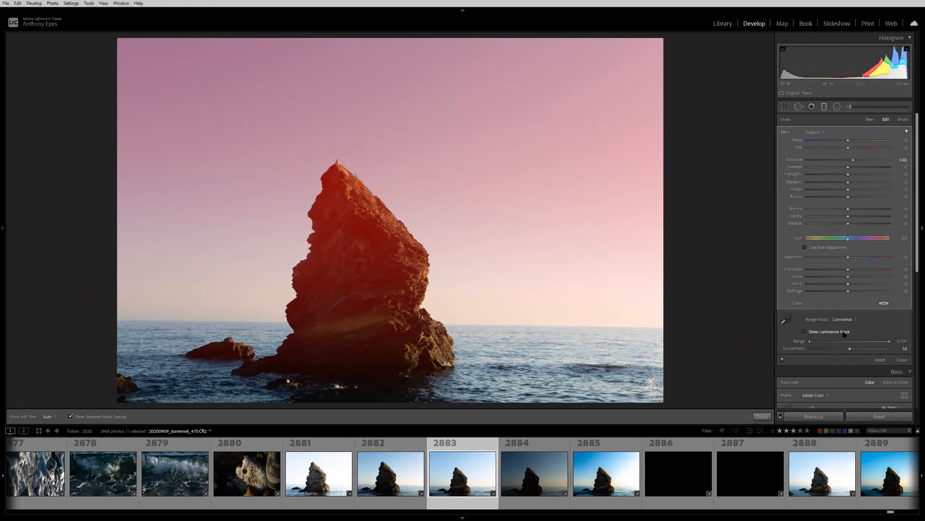
left_click(805, 332)
left_click(804, 332)
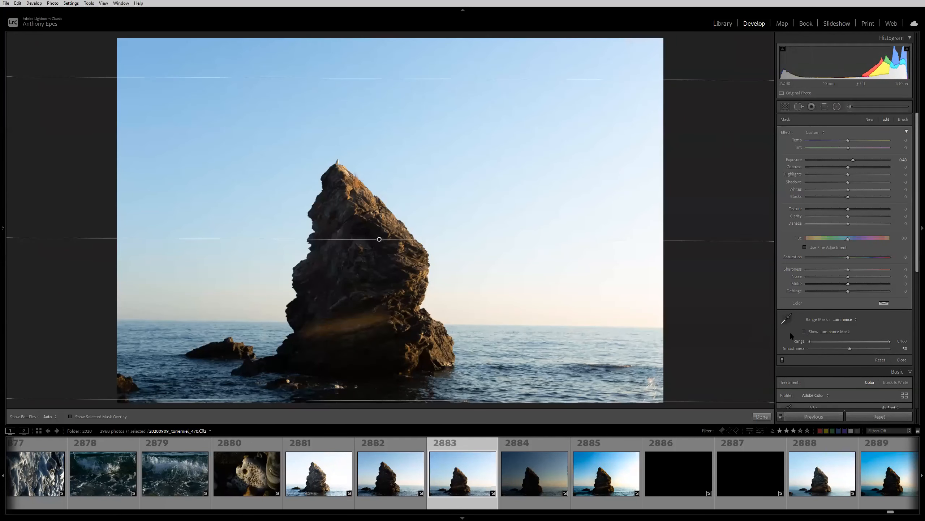
key("o")
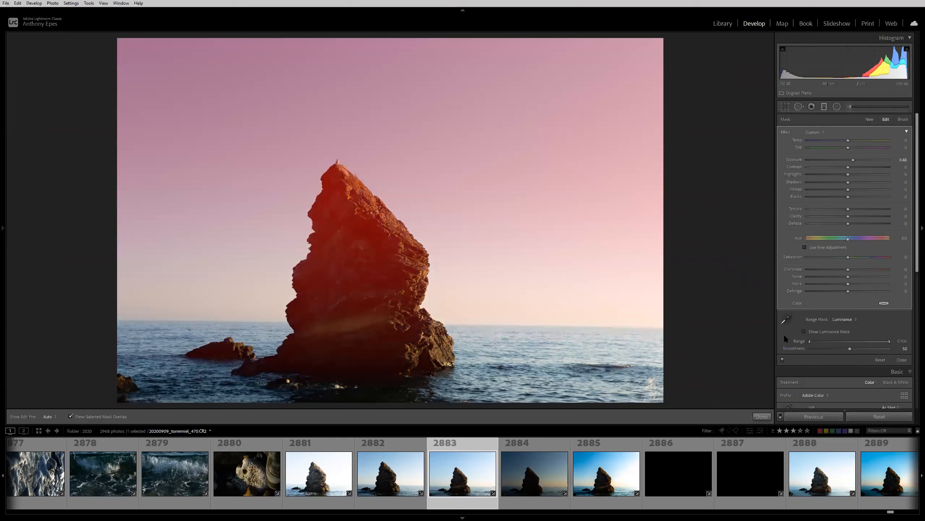
Sample the bright sky beside the rock with the luminance range eyedropper and compare the mask overlay off and on
left_click(787, 317)
left_click(784, 318)
left_click(437, 186)
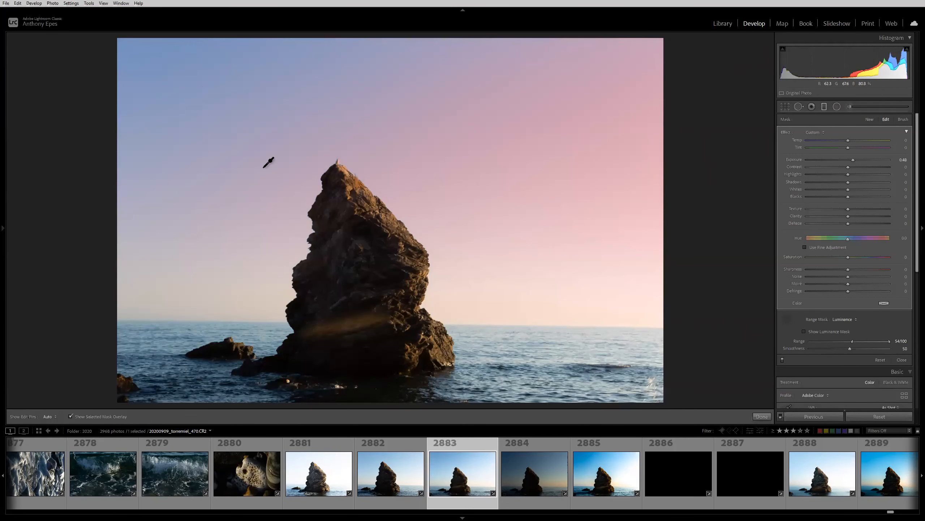
key("o")
key("o")
key("o")
key("o")
key("o")
Sample darker and brighter sky areas for the luminance range, finishing with the pale sky near the photo's right edge and the overlay shown
left_click(186, 73)
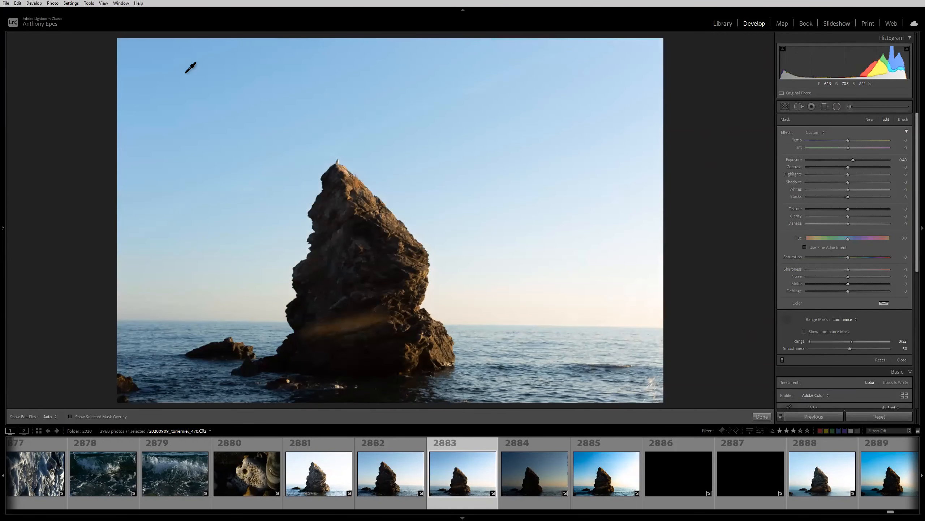
key("o")
key("o")
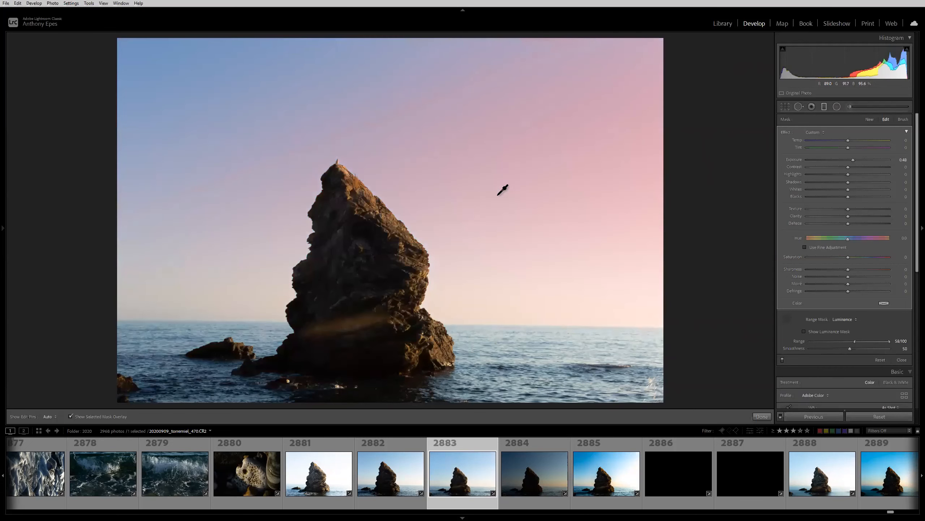
left_click(371, 122)
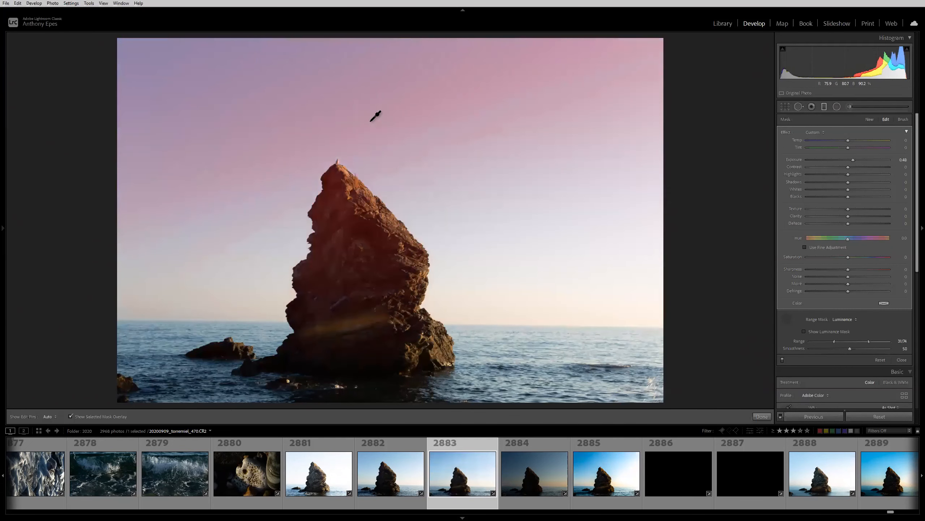
left_click(480, 194)
left_click(473, 174)
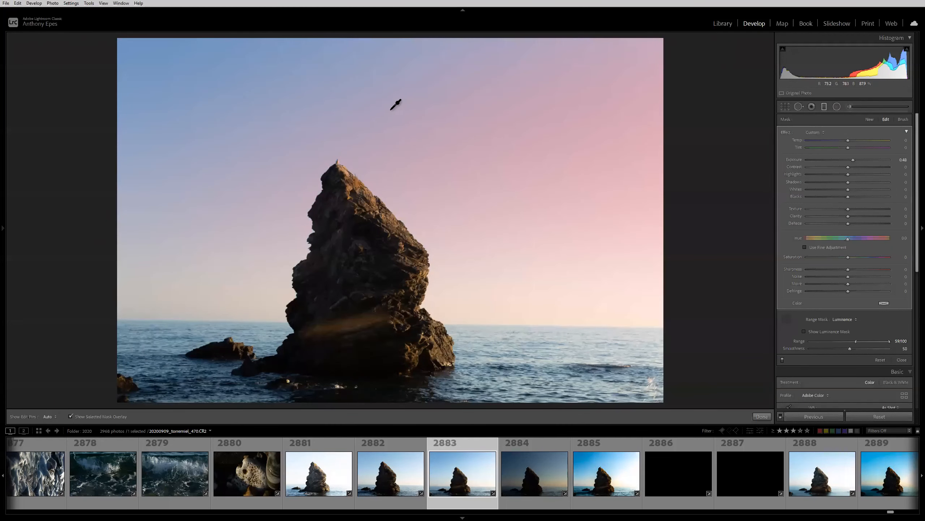
key("o")
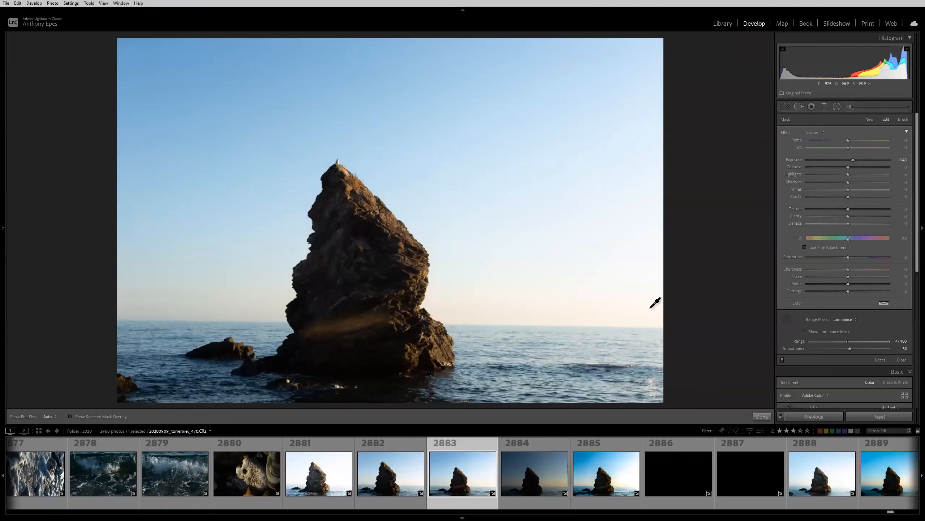
left_click(633, 283)
key("o")
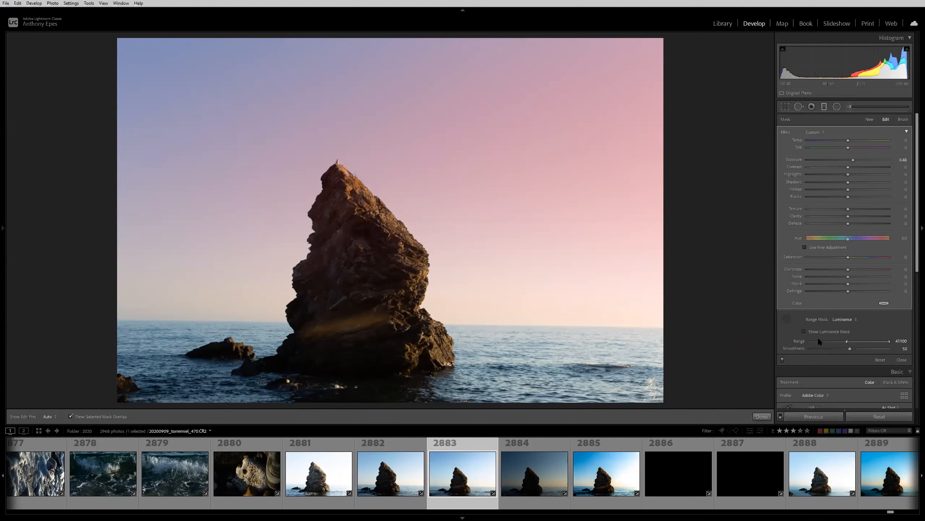
Show the luminance mask, set its range to 24/100, and put the range eyedropper away
left_click(803, 332)
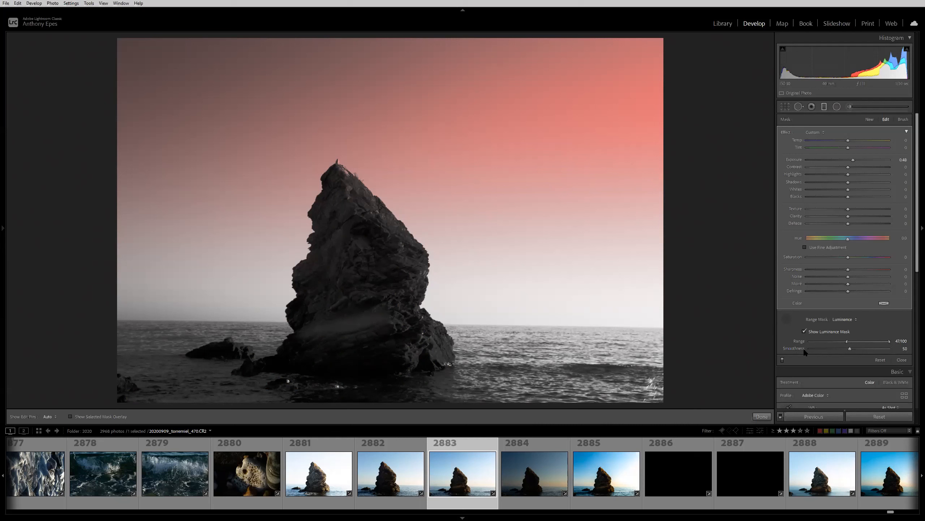
left_click_drag(848, 341, 828, 342)
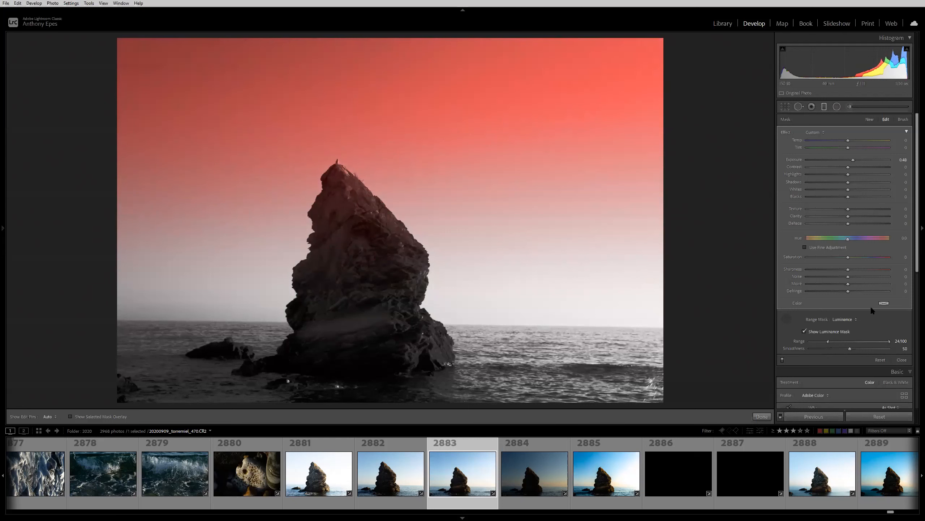
left_click(787, 318)
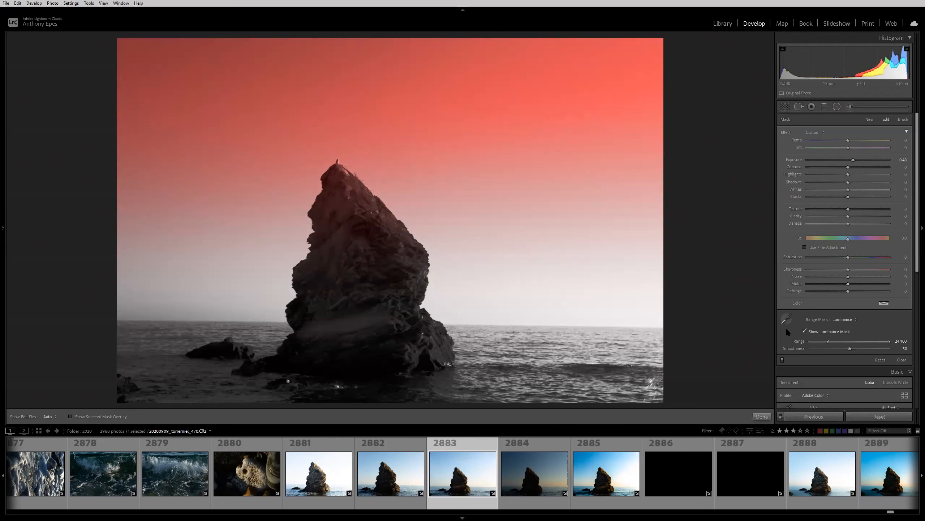
Move the graduated filter's centre down to the rock's base and set the luminance range to 55/100 with smoothness 2
mouse_move(379, 239)
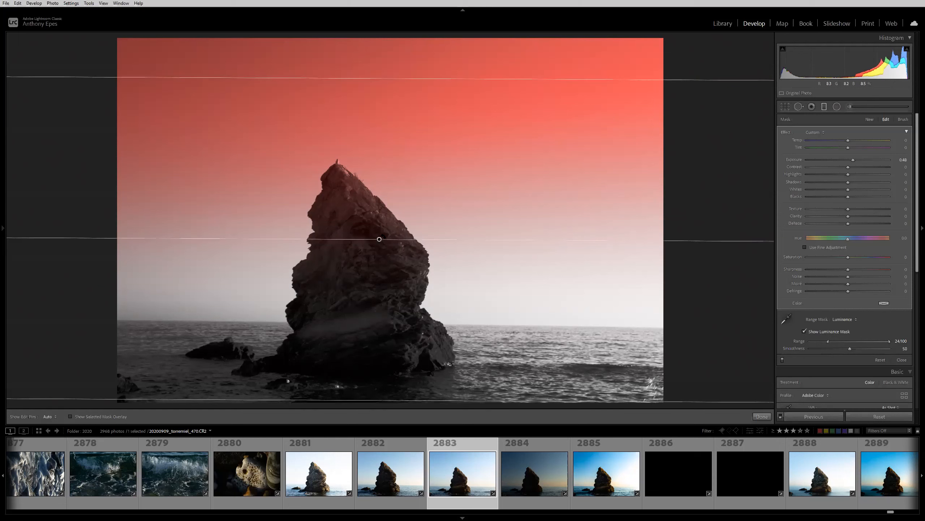
left_click_drag(379, 240, 371, 331)
mouse_move(828, 341)
left_mouse_down()
mouse_move(863, 349)
mouse_move(833, 353)
left_mouse_up()
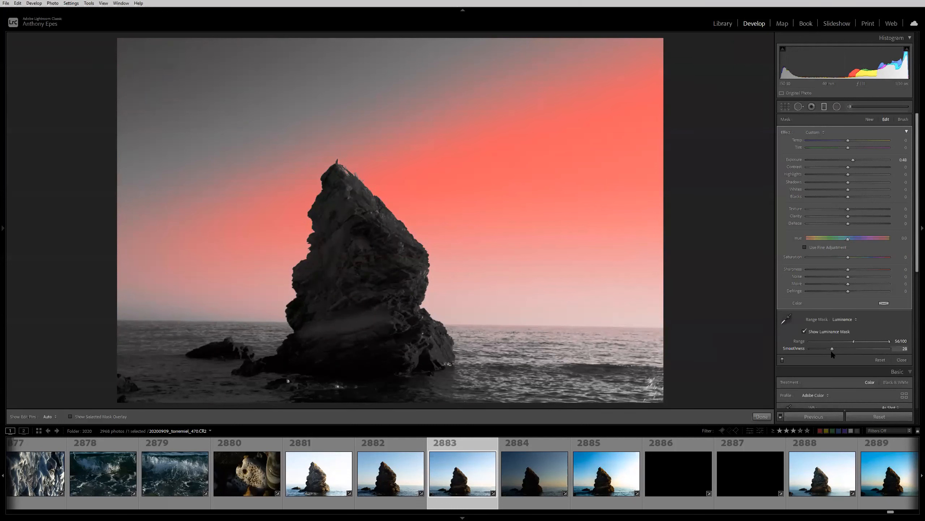
left_click_drag(854, 341, 834, 351)
left_click_drag(828, 351, 808, 350)
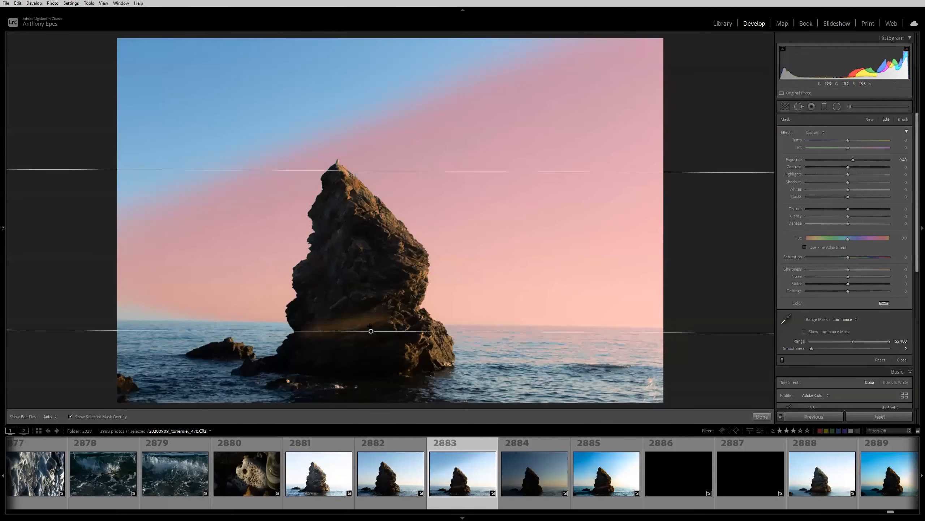
Reposition the graduated filter's centre onto the middle of the rock and tilt its guide lines so they rise rightward
left_click_drag(371, 332, 470, 206)
left_click_drag(368, 282, 482, 324)
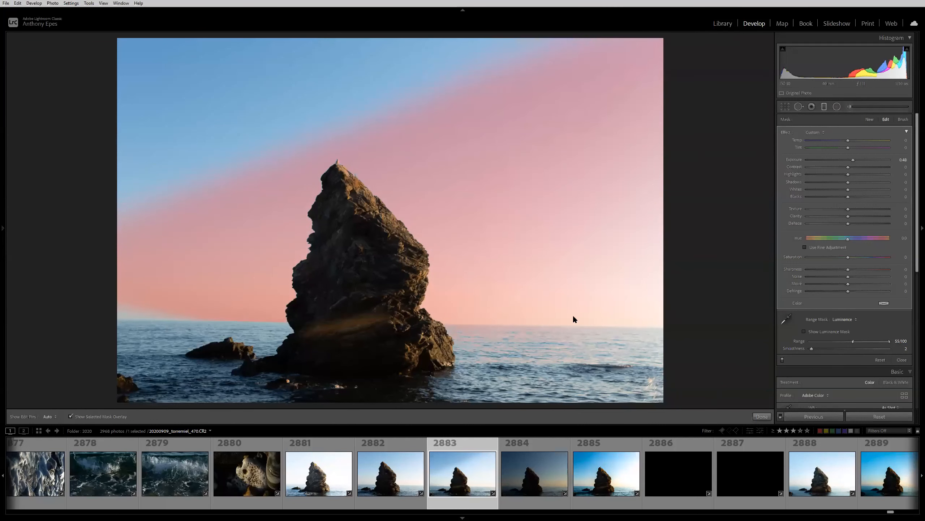
left_click_drag(483, 324, 341, 240)
left_click_drag(407, 185, 437, 198)
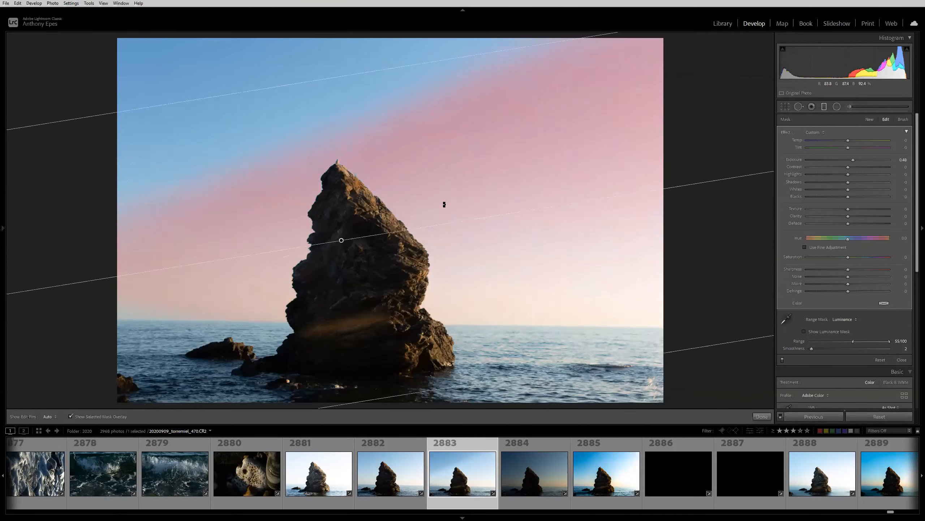
Find the photo of brown striped seashells on teal glass in the Library and open it in the Develop module
key("g")
scroll(483, 298, "down", 10)
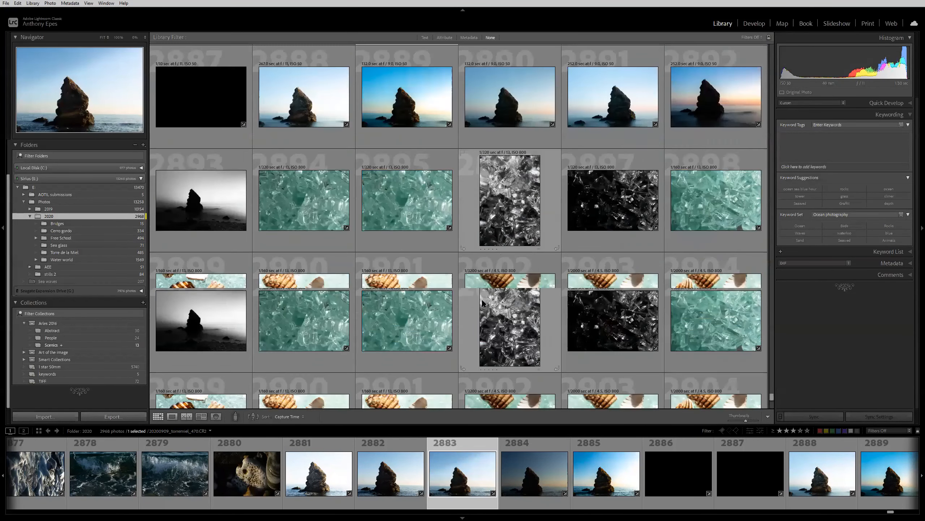
scroll(481, 300, "up", 2)
double_click(334, 288)
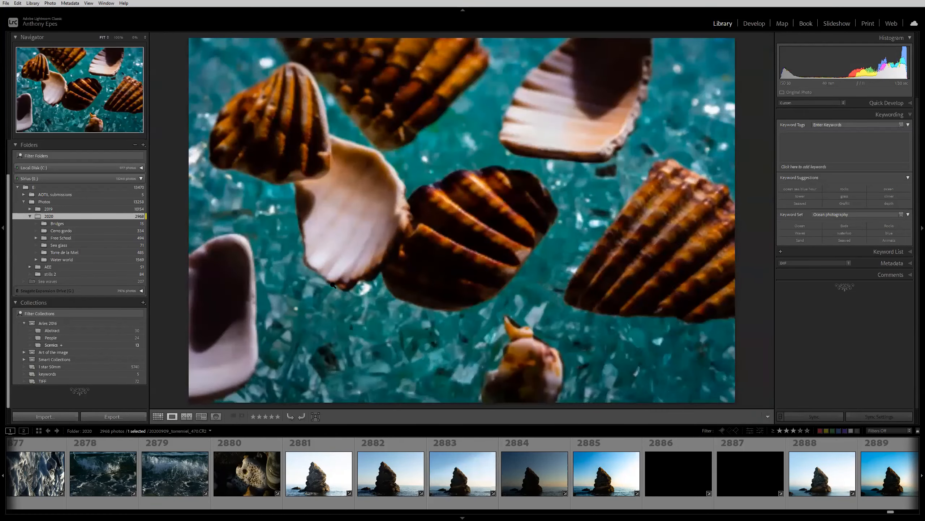
key("d")
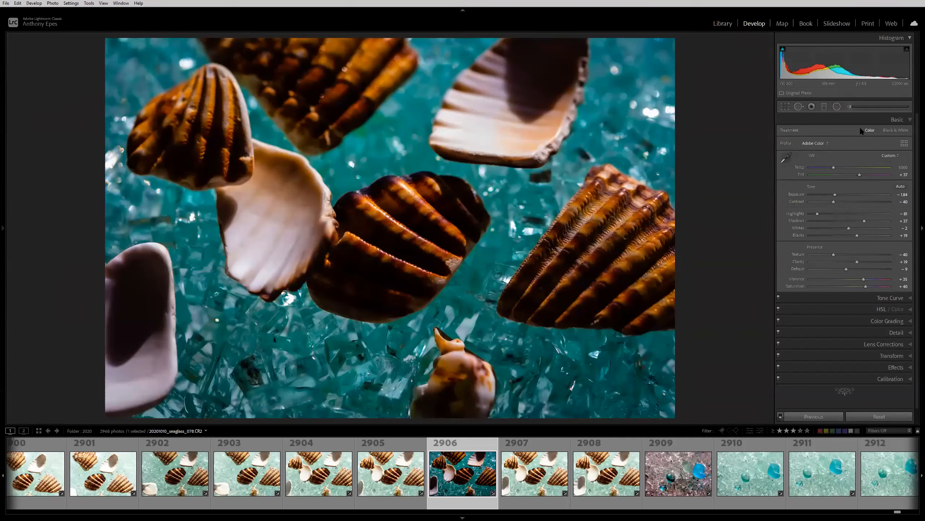
Draw a graduated filter down the seashell photo, move its centre to the photo's bottom edge, and set its Range Mask to Color
left_click(824, 109)
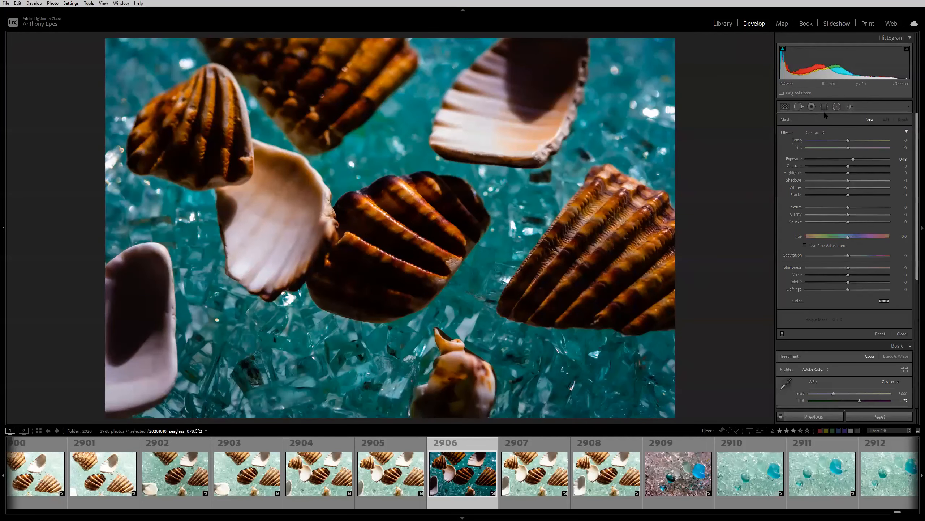
left_click_drag(379, 40, 382, 391)
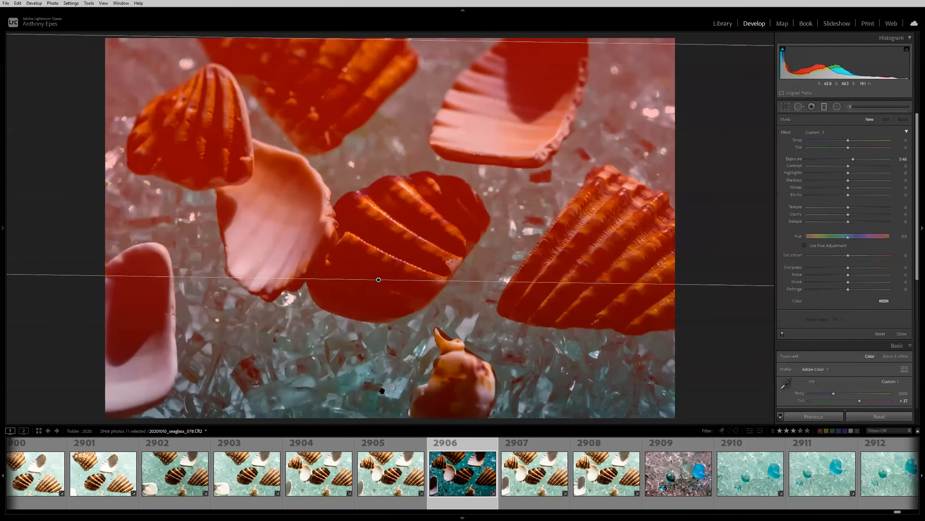
left_click_drag(378, 279, 385, 407)
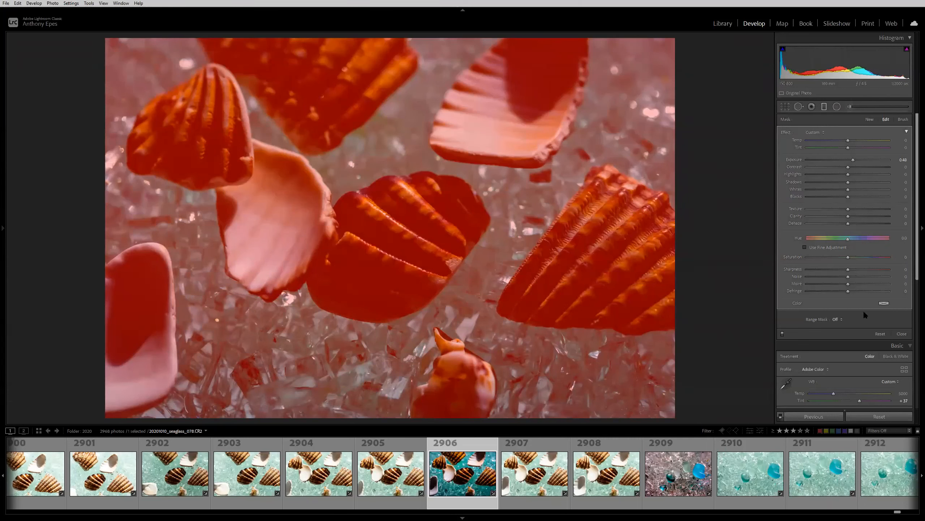
left_click(838, 319)
left_click(830, 336)
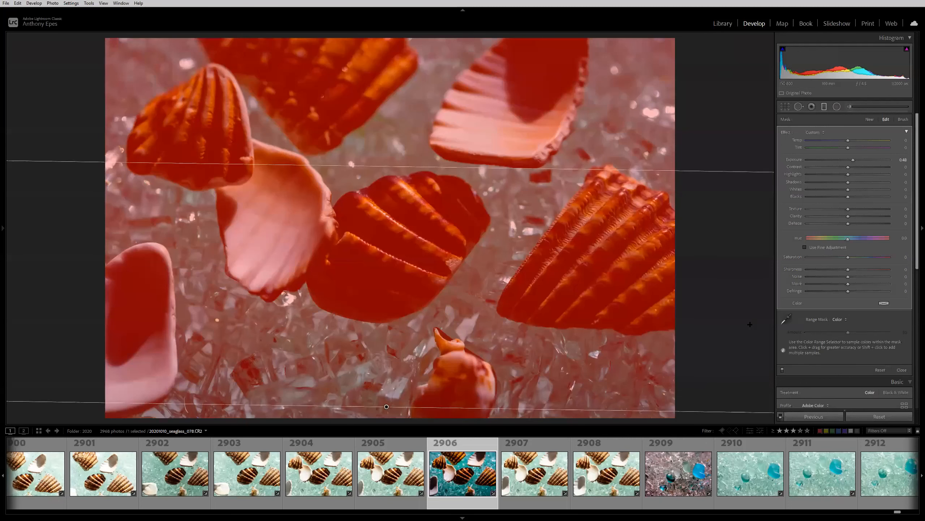
Compare the seashell photo with the filter's mask overlay on and off, leaving the overlay hidden
key("o")
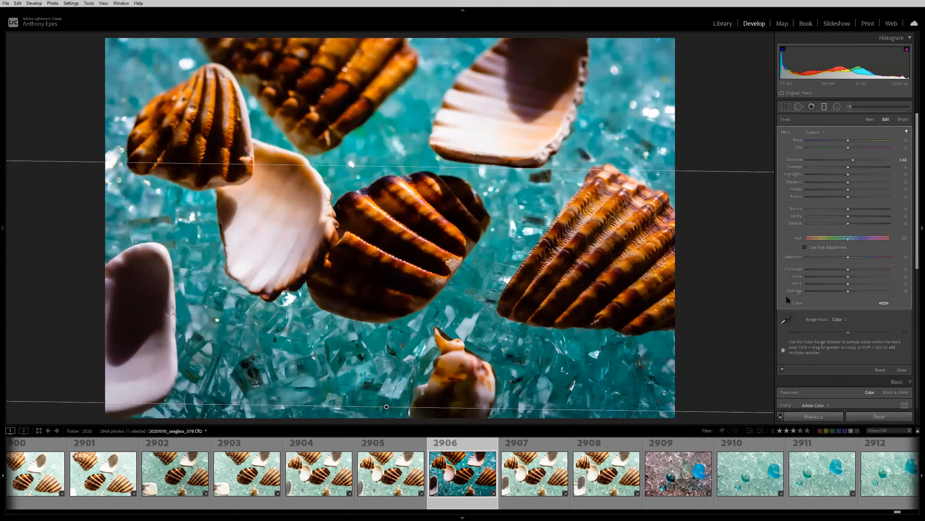
key("o")
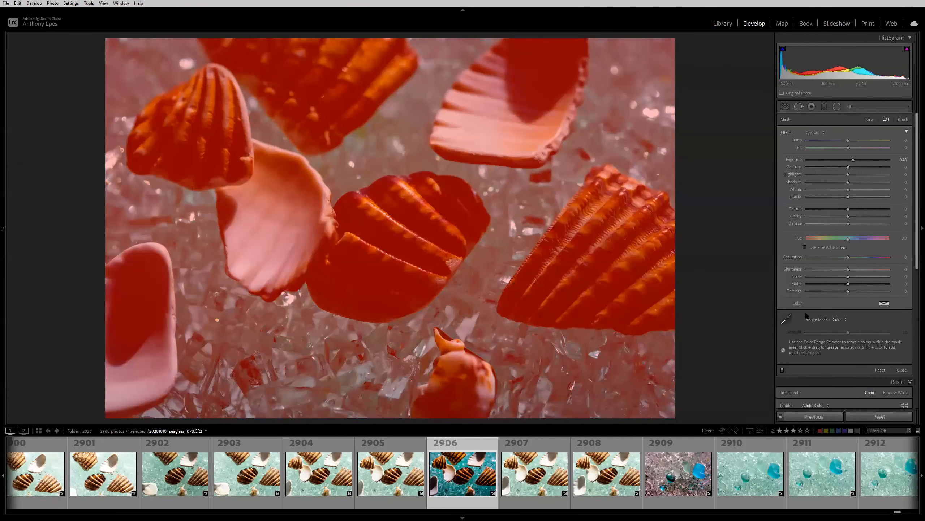
key("o")
key("o")
key("i")
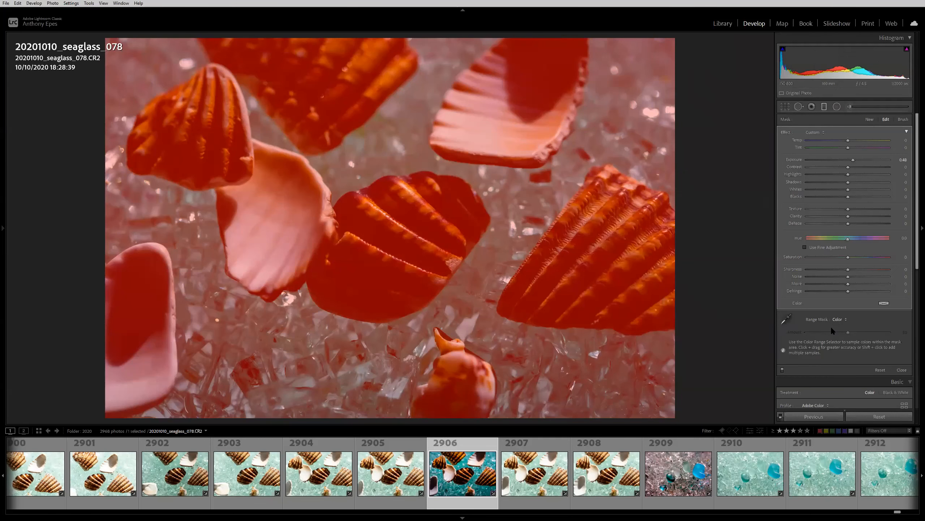
key("o")
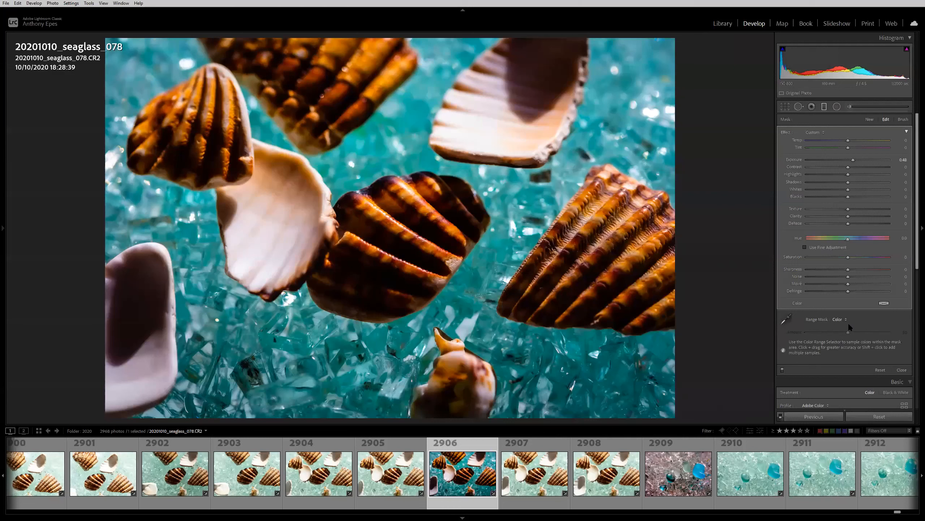
Sample the teal glass beside the middle shell with the color range eyedropper, adding samples above and below that shell
left_click(790, 315)
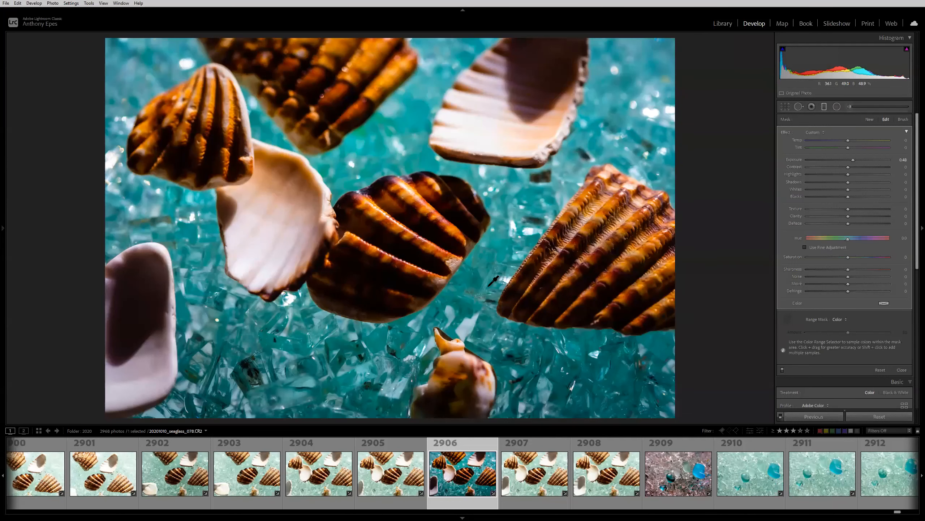
left_click(490, 301)
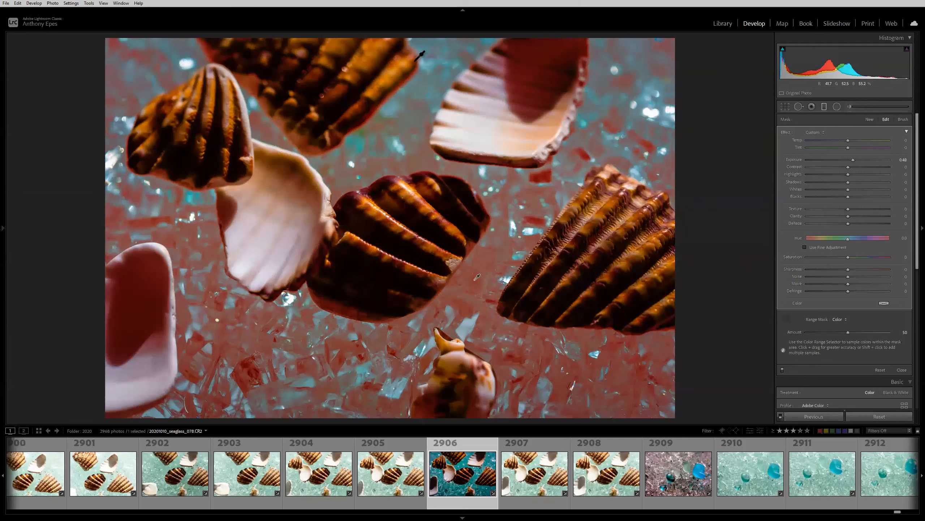
left_click(399, 146, "shift")
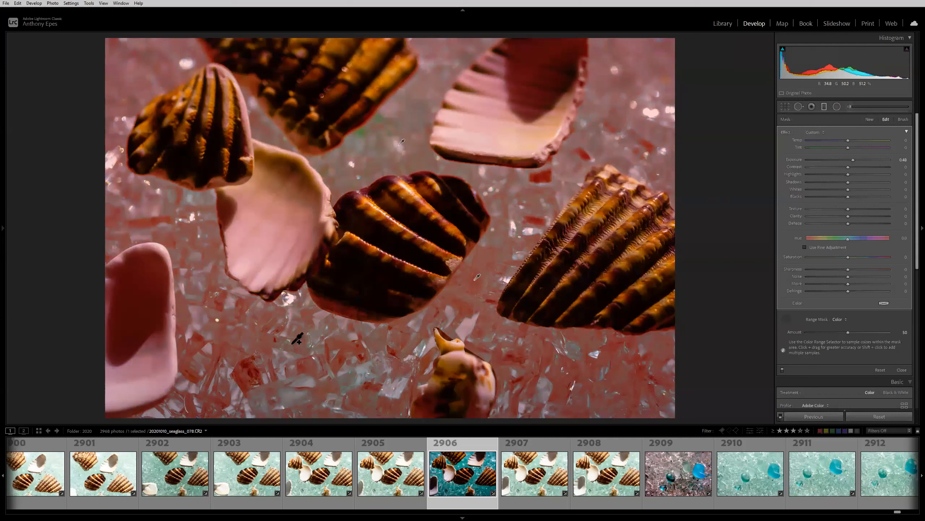
left_click(357, 375, "shift")
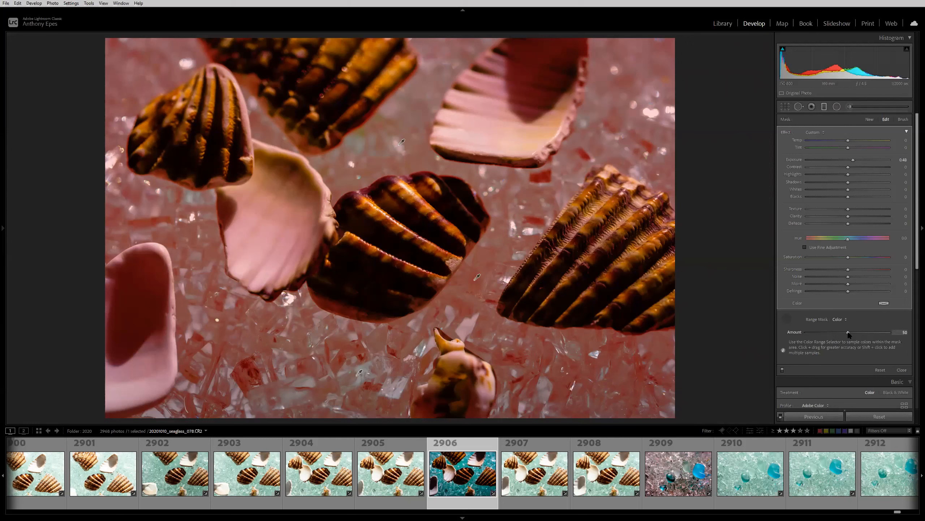
Set the color range Amount to 21 and add samples beside the upper shell, on the lower glass, and at the upper-right highlight
mouse_move(833, 333)
left_mouse_down()
mouse_move(820, 334)
mouse_move(870, 338)
mouse_move(831, 341)
left_mouse_up()
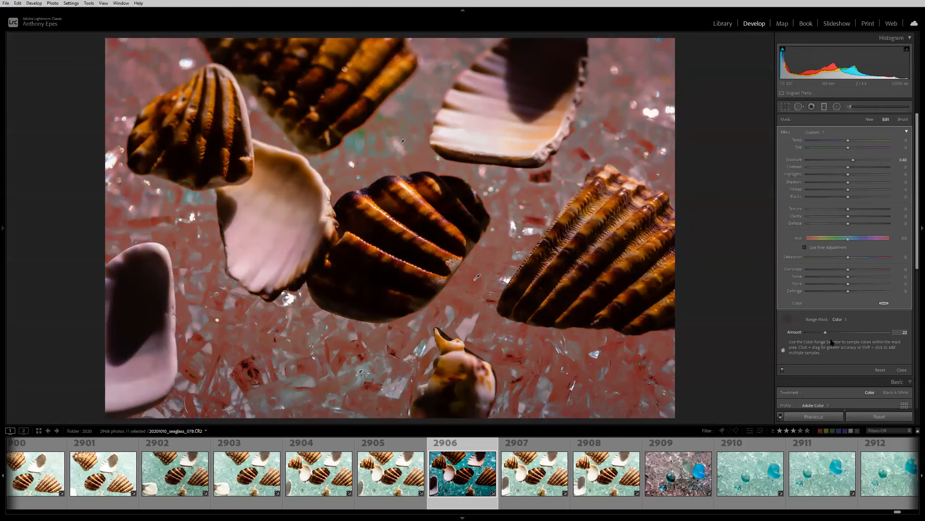
left_click_drag(895, 341, 825, 336)
left_click(361, 144, "shift")
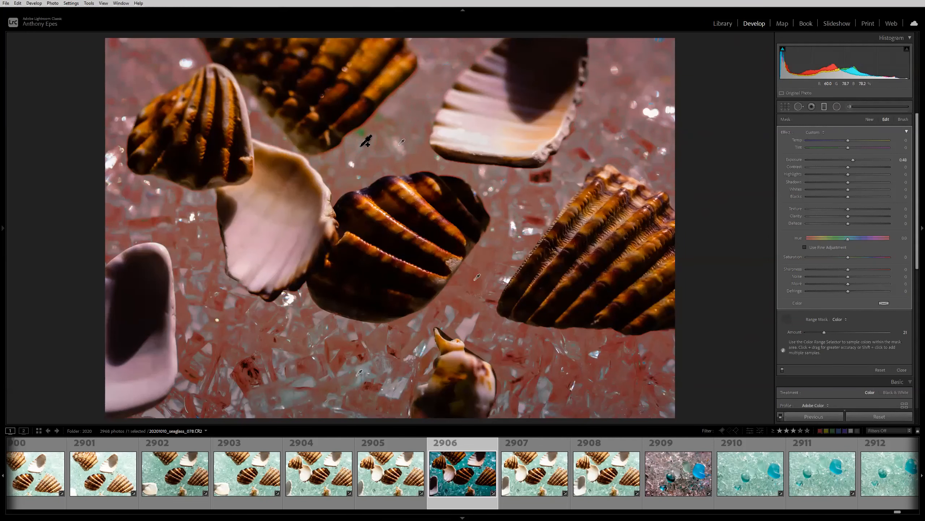
left_click(290, 396, "shift")
left_click(653, 102, "shift")
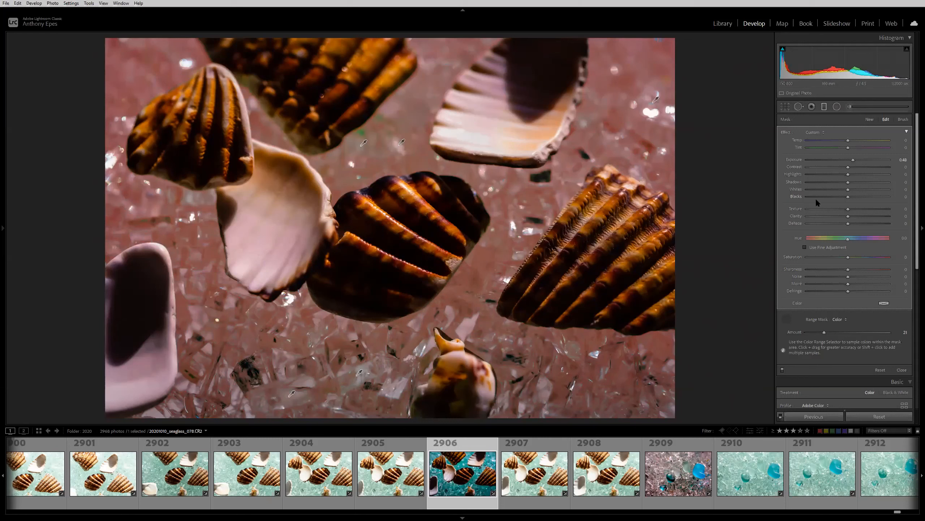
Lower the graduated filter's exposure to -4.00, put the color range eyedropper away, and check the filter's full extent around the photo
left_click(818, 160)
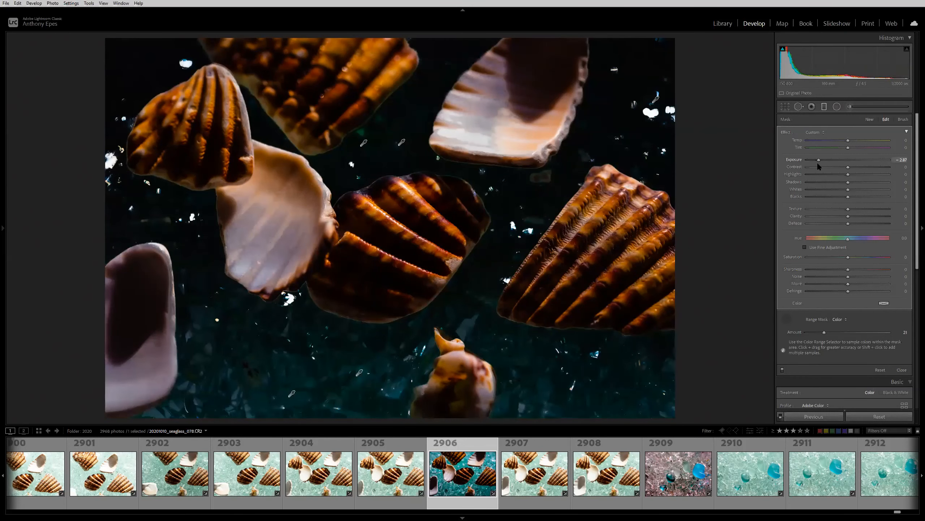
left_click_drag(817, 162, 802, 161)
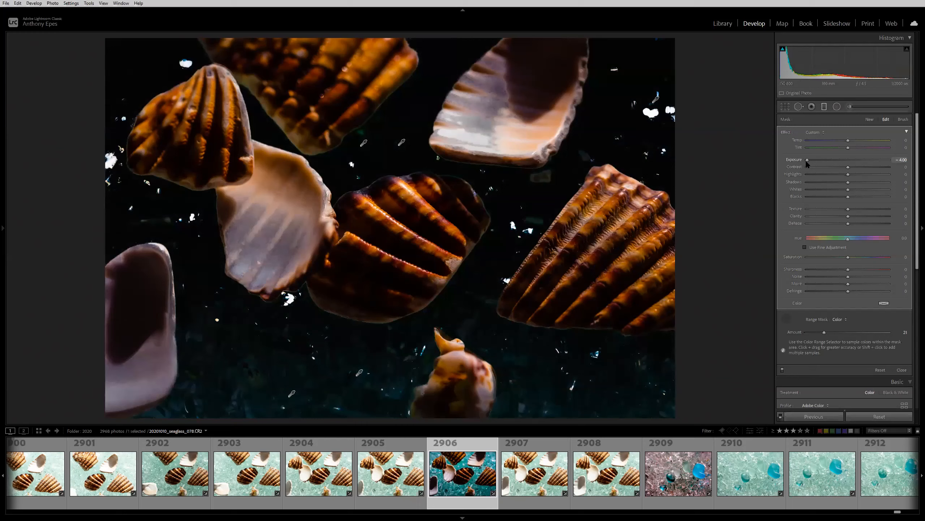
left_click_drag(848, 162, 803, 166)
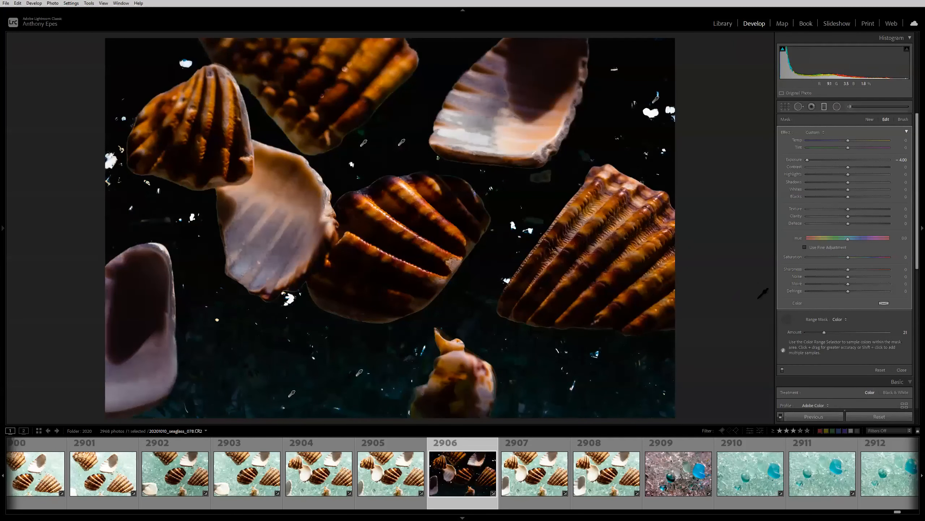
left_click(787, 319)
key("ctrl+minus")
key("ctrl+minus")
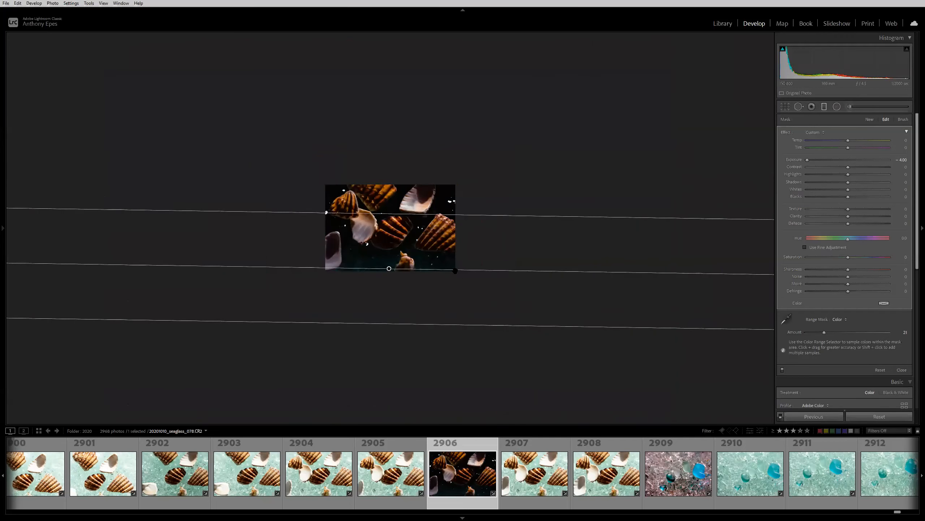
key("ctrl+equal")
Try a higher color range Amount while viewing the shell edges at 100%, then reduce the Amount to 4 for the whole photo
mouse_move(3, 204)
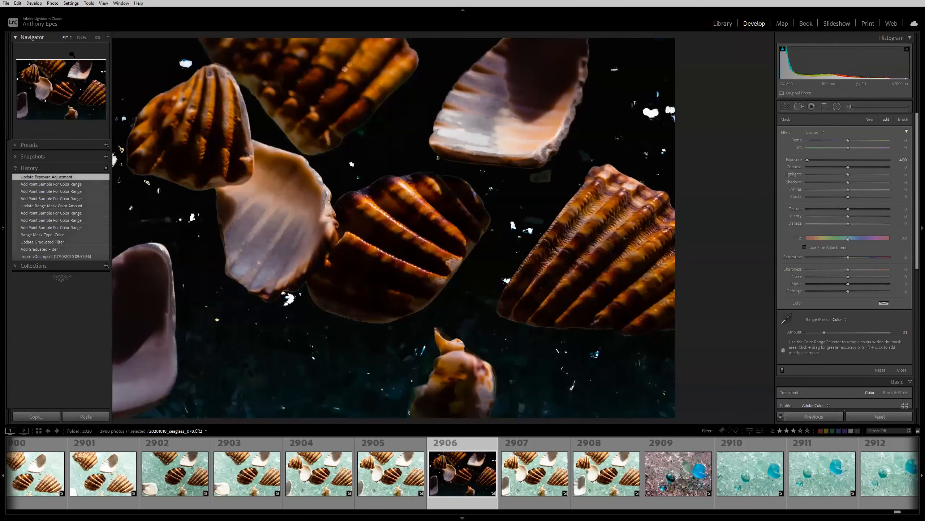
left_click(80, 37)
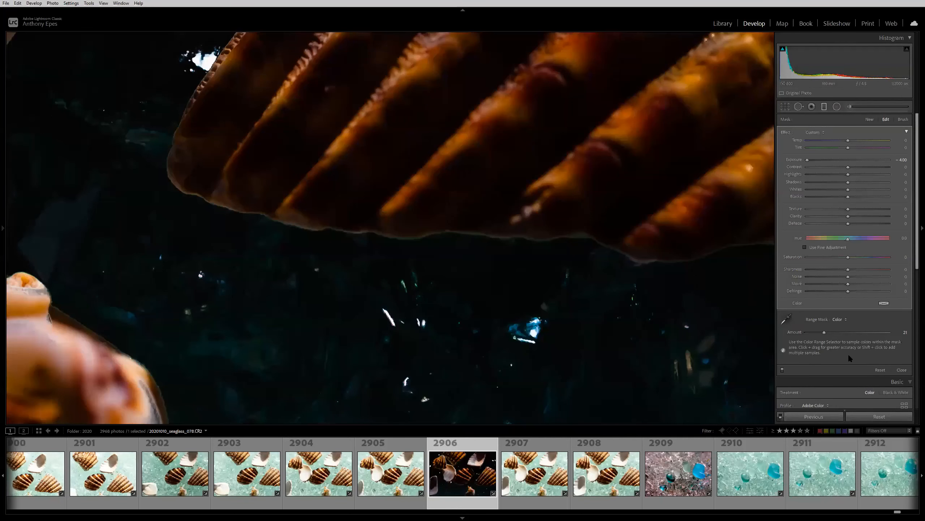
mouse_move(832, 334)
left_mouse_down()
mouse_move(863, 336)
mouse_move(848, 334)
left_mouse_up()
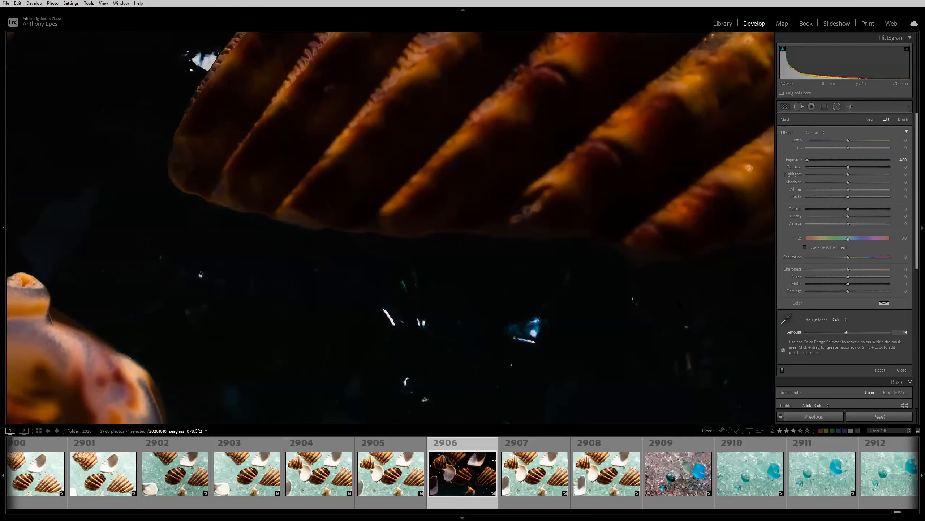
left_click(677, 299)
left_click_drag(837, 335, 816, 333)
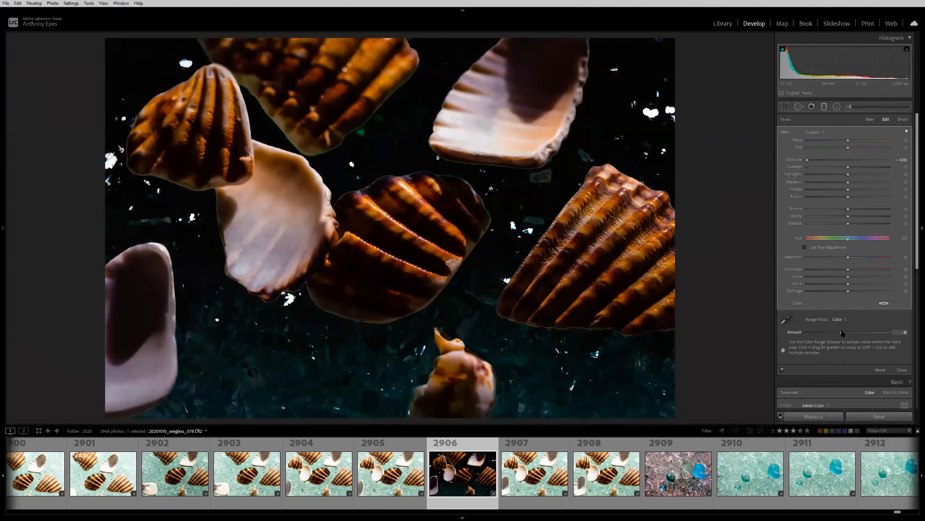
left_click_drag(816, 332, 807, 332)
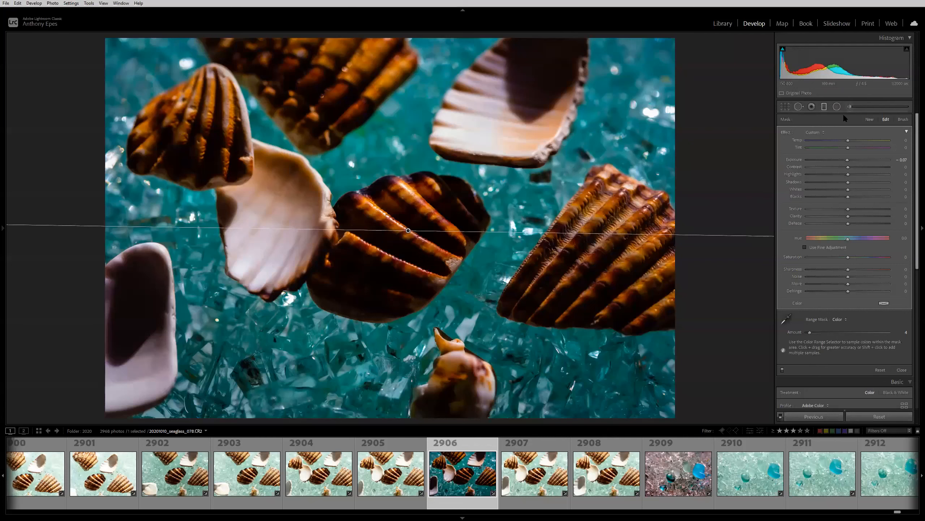
Draw a second graduated filter upward from the lower glass, centred on the white shell's lower tip, and check its mask overlay
left_click(870, 120)
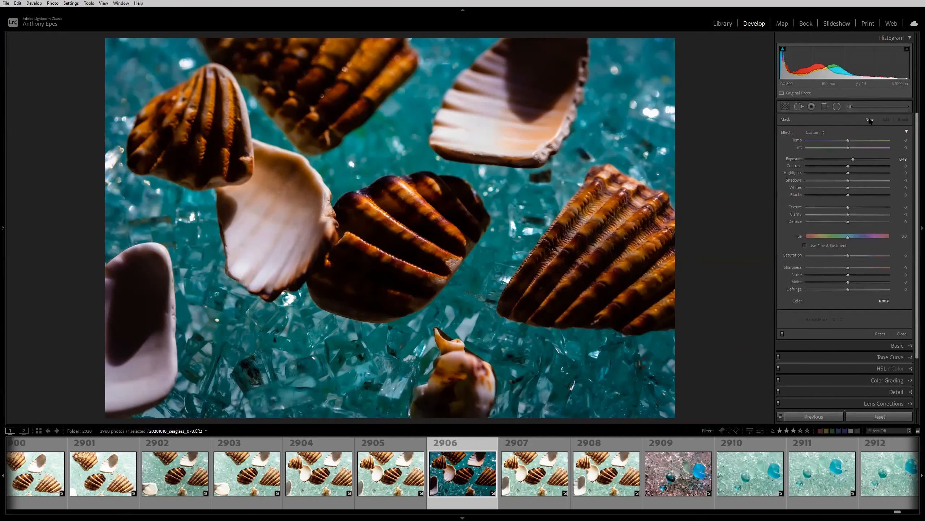
left_click_drag(273, 382, 301, 160)
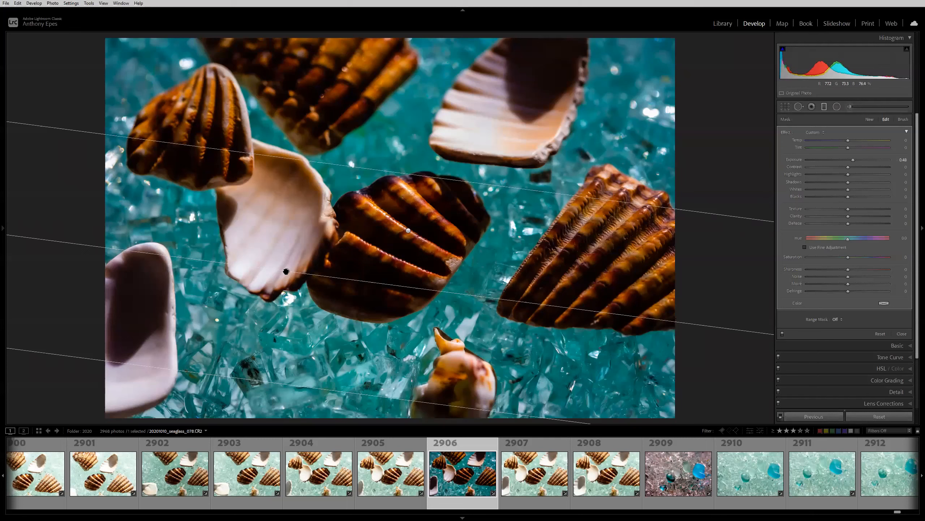
key("o")
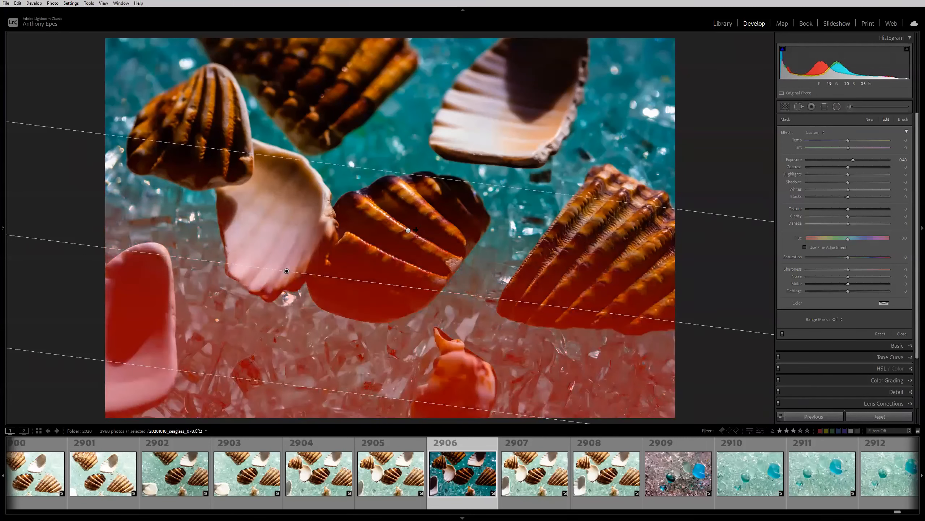
key("o")
Select the first graduated filter at the middle shell and reset the photo's graduated filter adjustments
mouse_move(408, 232)
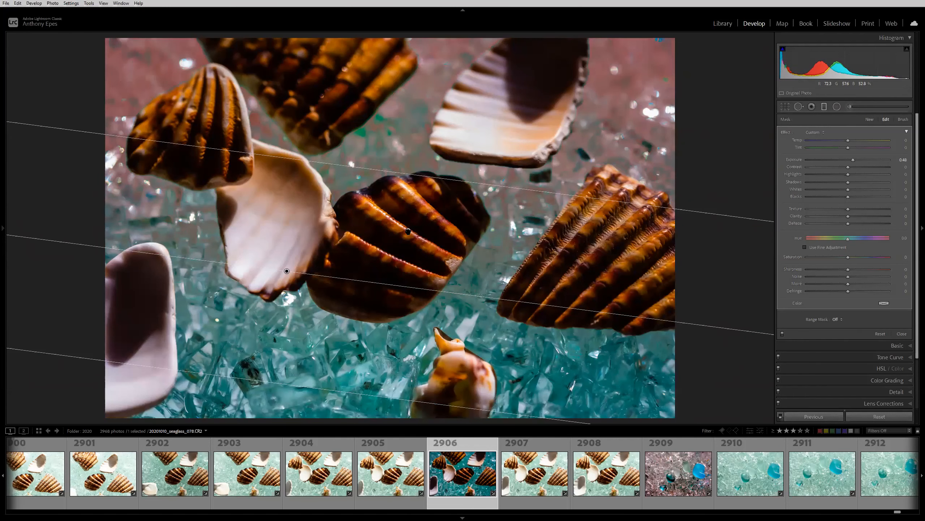
left_click(409, 231)
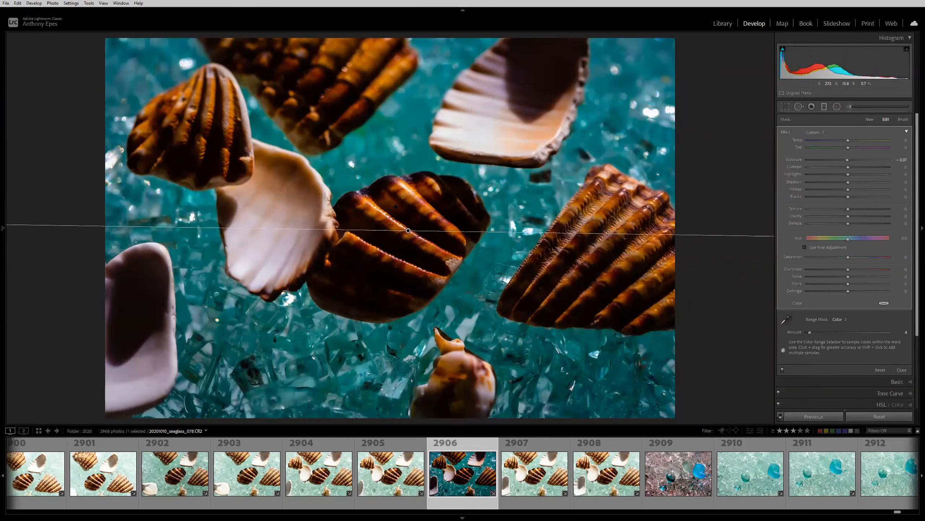
left_click(880, 370)
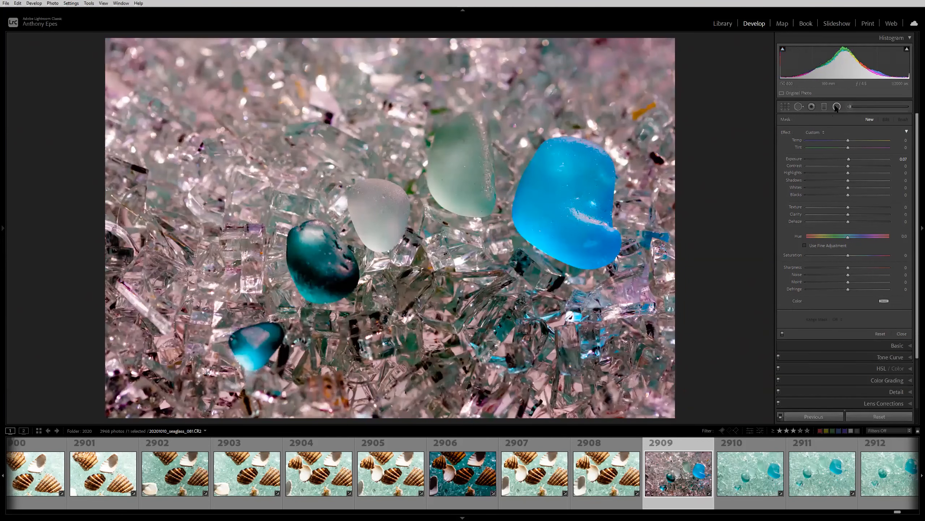
Try drawing several circular Radial Filters over the middle stones and the glass, deleting each one
left_click(836, 107)
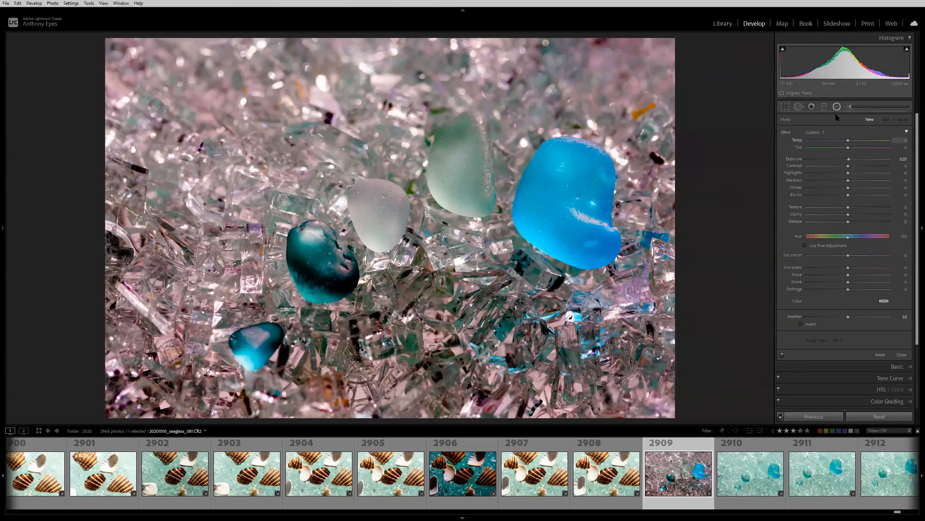
left_click_drag(344, 147, 527, 299)
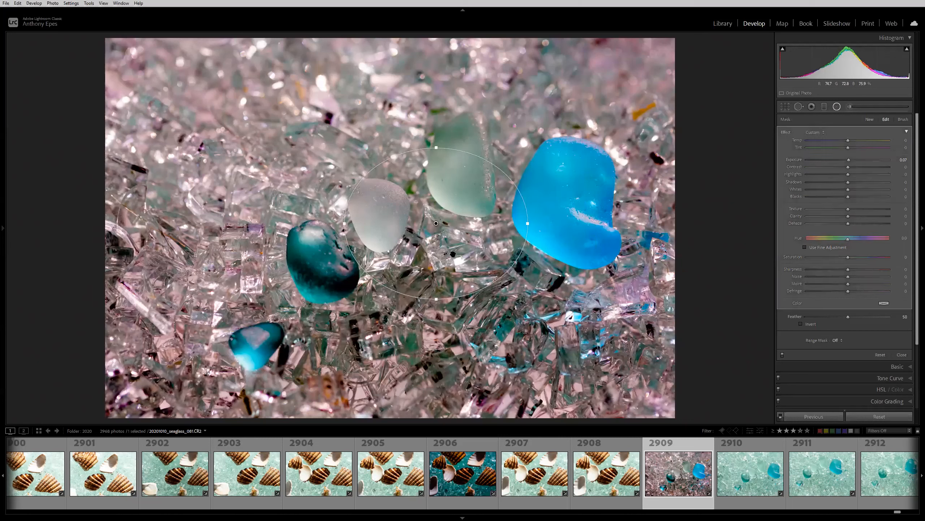
key("Delete")
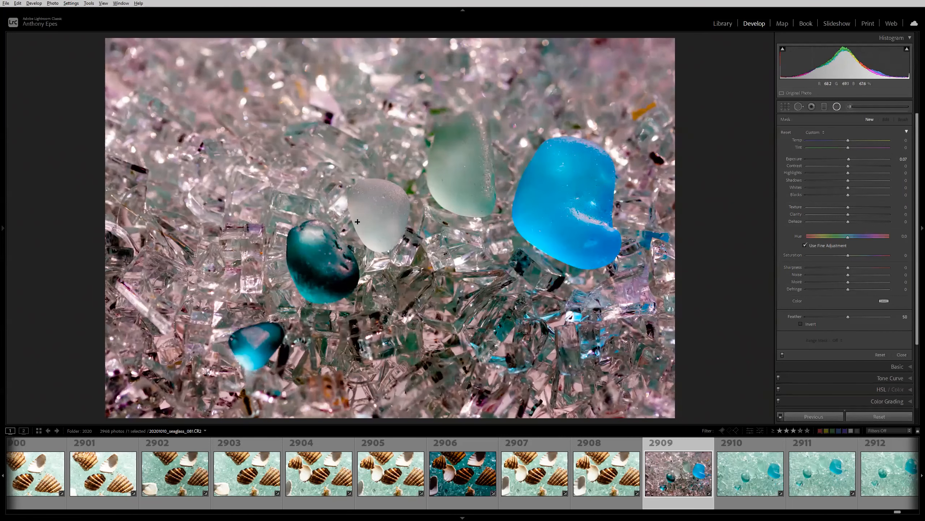
key("alt")
left_click_drag(581, 328, 432, 282)
key("Delete")
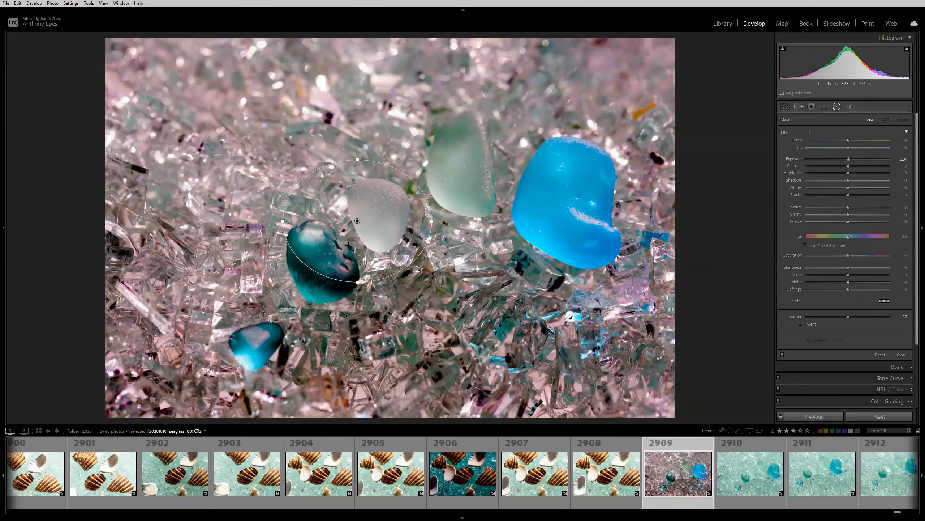
key("alt+BackSpace")
key("Escape")
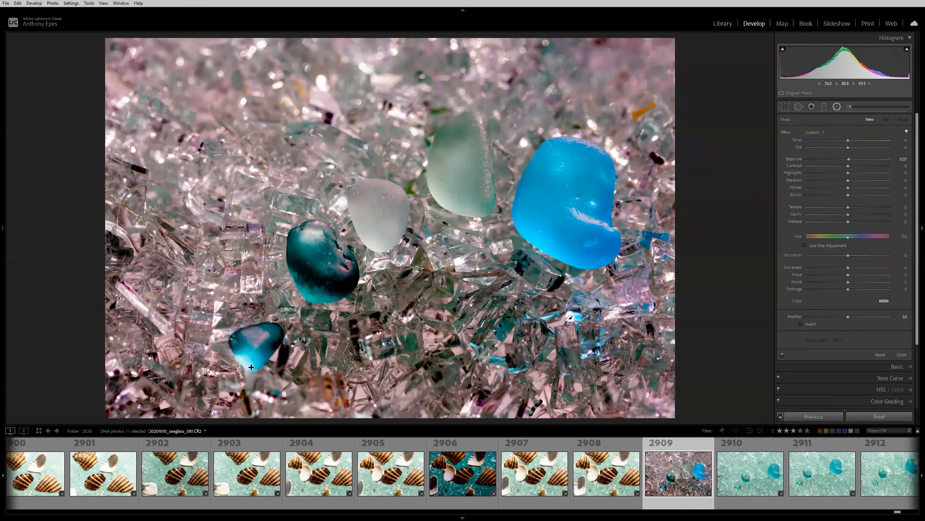
key("alt")
left_click_drag(251, 367, 580, 129)
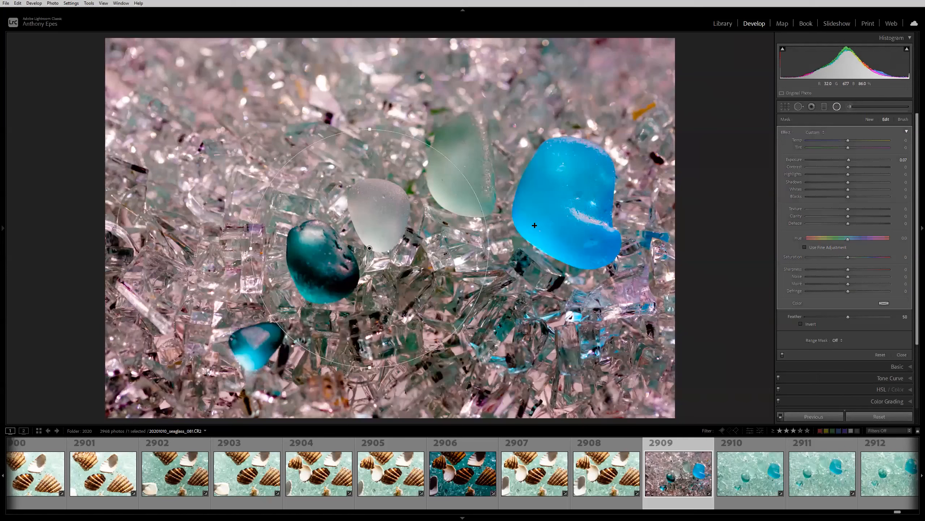
key("Delete")
Draw a Radial Filter on the large blue stone, then move, rotate and reshape it into an oval following the stone
left_click_drag(526, 195, 594, 263)
left_click_drag(525, 194, 575, 201)
left_click_drag(643, 201, 622, 202)
left_click_drag(575, 269, 575, 262)
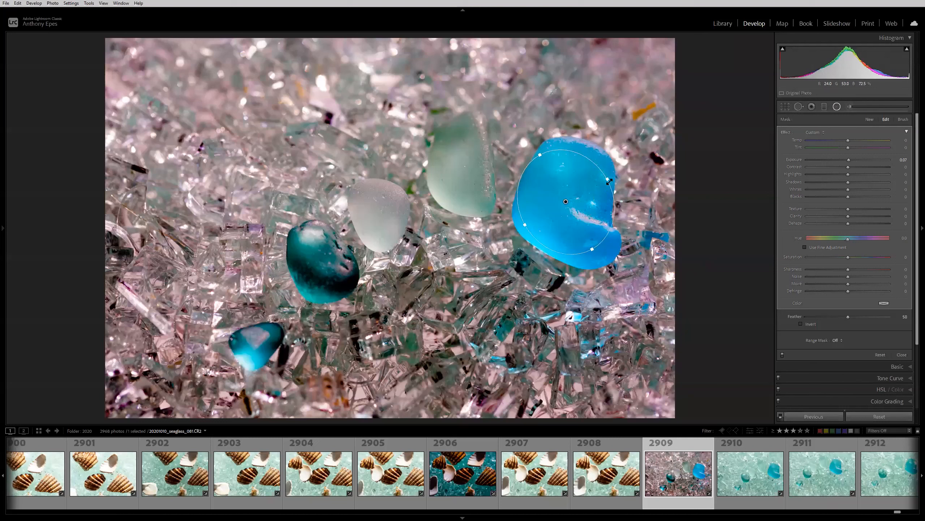
mouse_move(609, 179)
left_mouse_down()
mouse_move(623, 172)
mouse_move(611, 177)
left_mouse_up()
left_click_drag(592, 258, 530, 190)
left_click_drag(588, 253, 597, 261)
left_click_drag(597, 187, 572, 203)
Show the radial filter's mask overlay, shift the oval slightly upward on the blue stone, and hide the overlay
key("o")
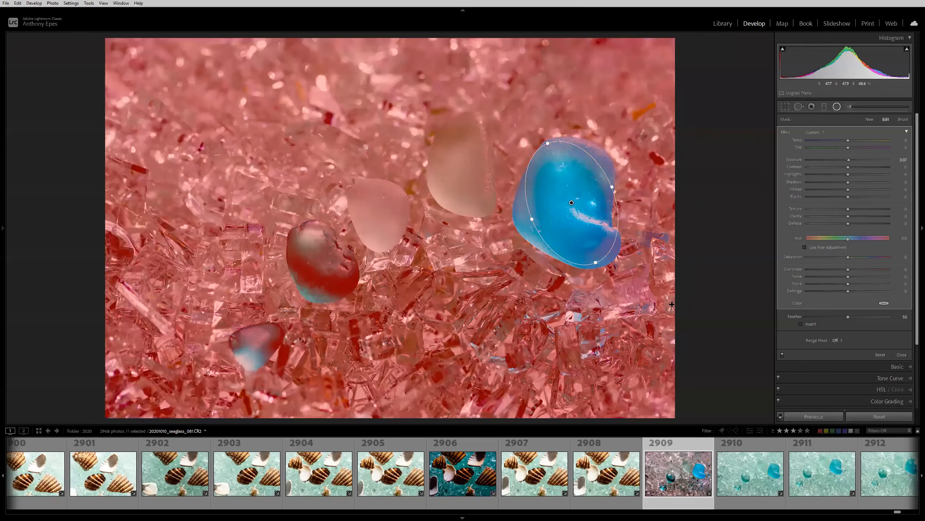
left_click_drag(571, 202, 569, 199)
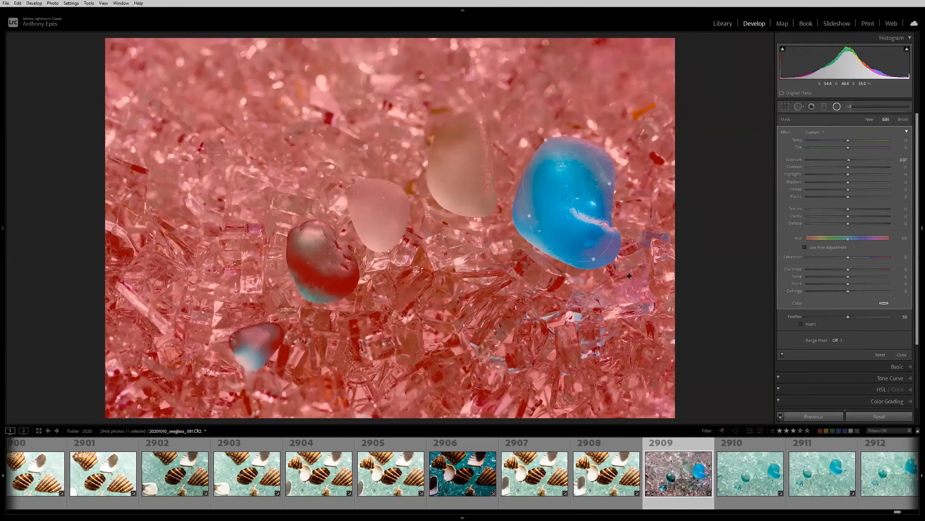
key("o")
key("o")
key("o")
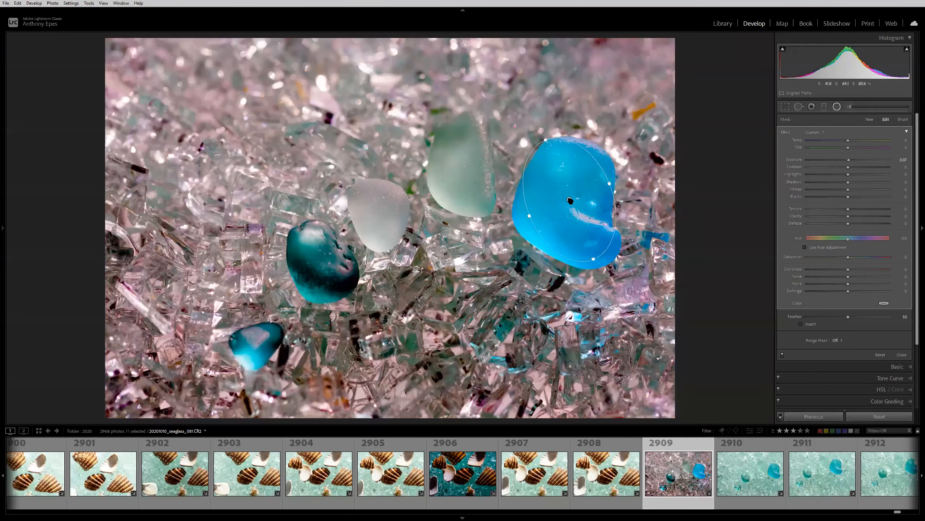
Raise the radial filter's exposure to 0.78 and invert its mask so the adjustment applies inside the blue stone
mouse_move(848, 161)
left_mouse_down()
mouse_move(830, 162)
mouse_move(866, 162)
mouse_move(857, 163)
left_mouse_up()
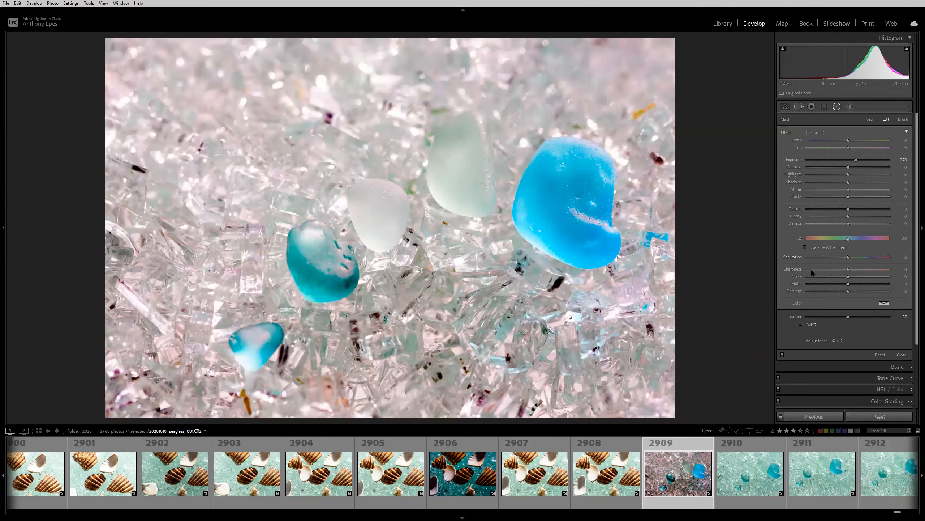
left_click(801, 324)
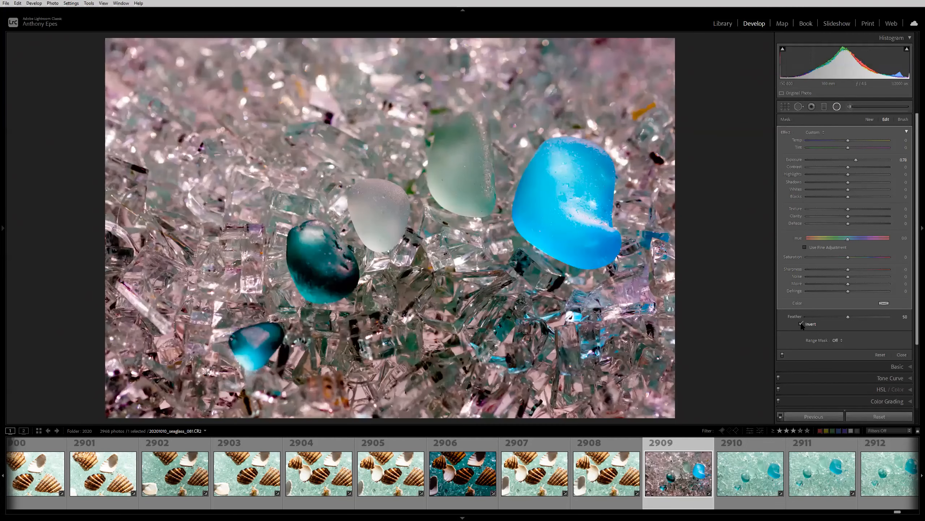
Enlarge and recentre the oval to fit the blue stone, then try a Feather of 0 and settle on 20
left_click_drag(594, 258, 593, 269)
left_click_drag(610, 183, 618, 180)
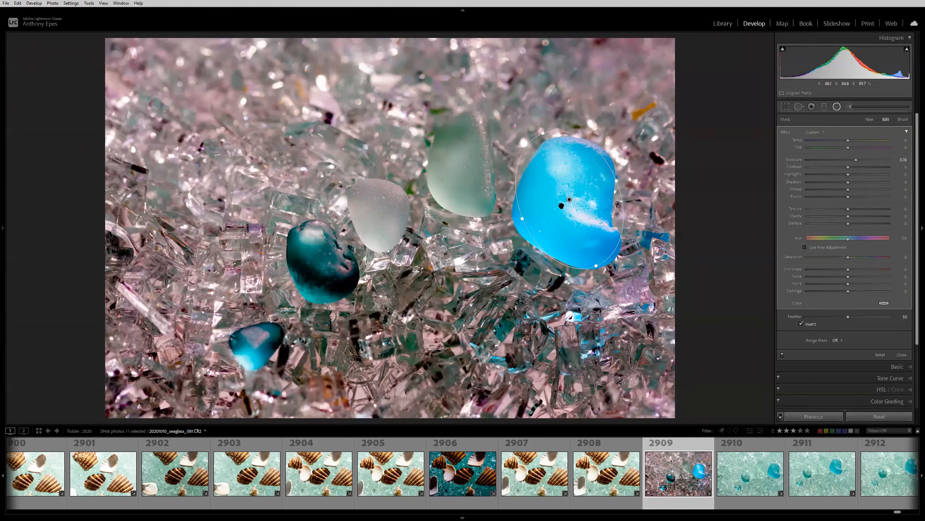
mouse_move(569, 201)
left_mouse_down()
mouse_move(581, 201)
mouse_move(573, 204)
left_mouse_up()
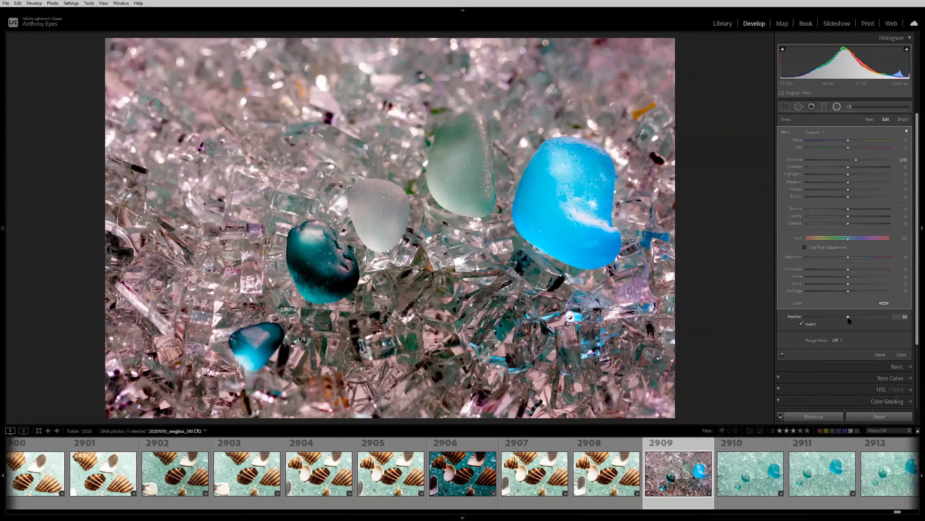
left_click_drag(821, 320, 805, 321)
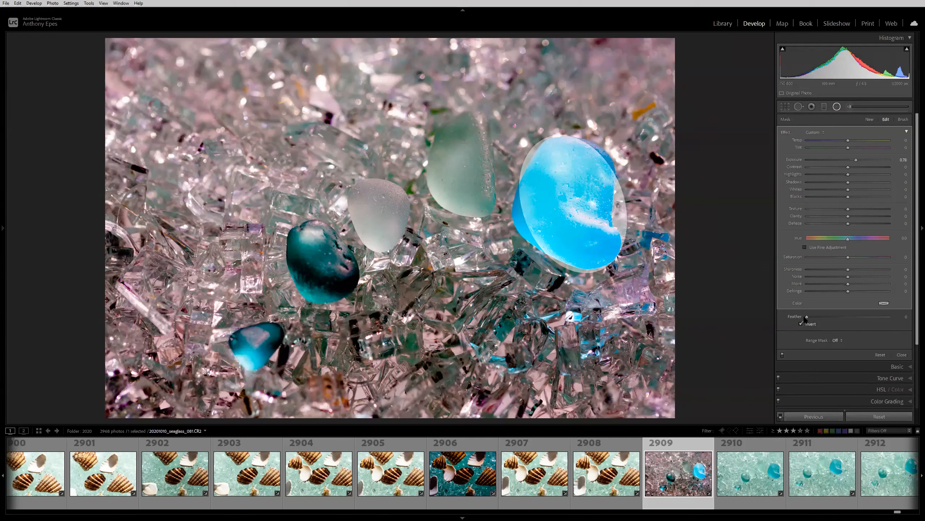
mouse_move(806, 317)
left_mouse_down()
mouse_move(880, 317)
mouse_move(806, 323)
mouse_move(856, 318)
mouse_move(822, 323)
left_mouse_up()
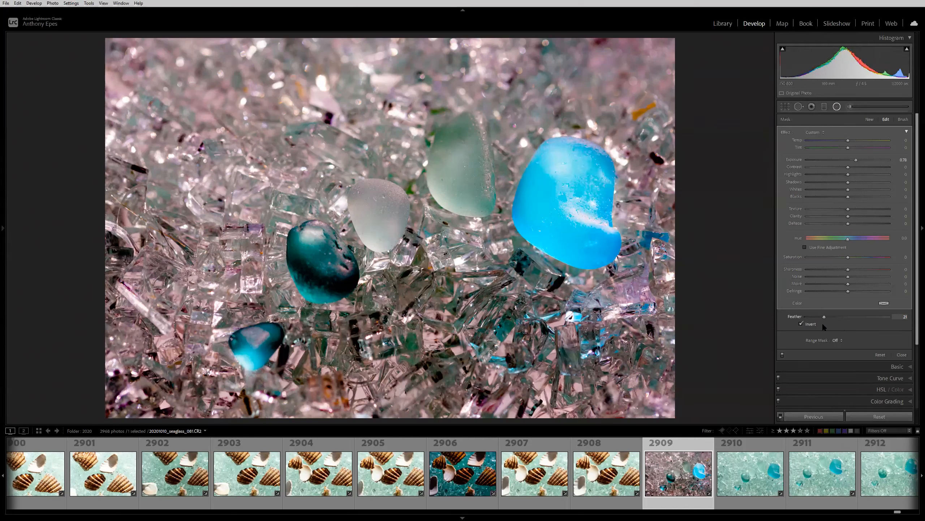
Duplicate the blue stone's radial filter, move the copy onto the pale green stone, and shrink it to fit inside
right_click(573, 204)
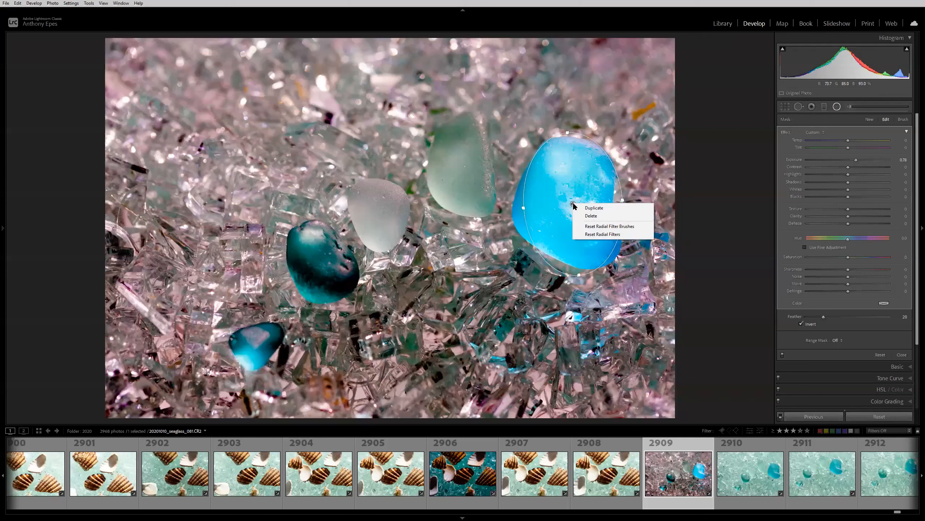
left_click(596, 209)
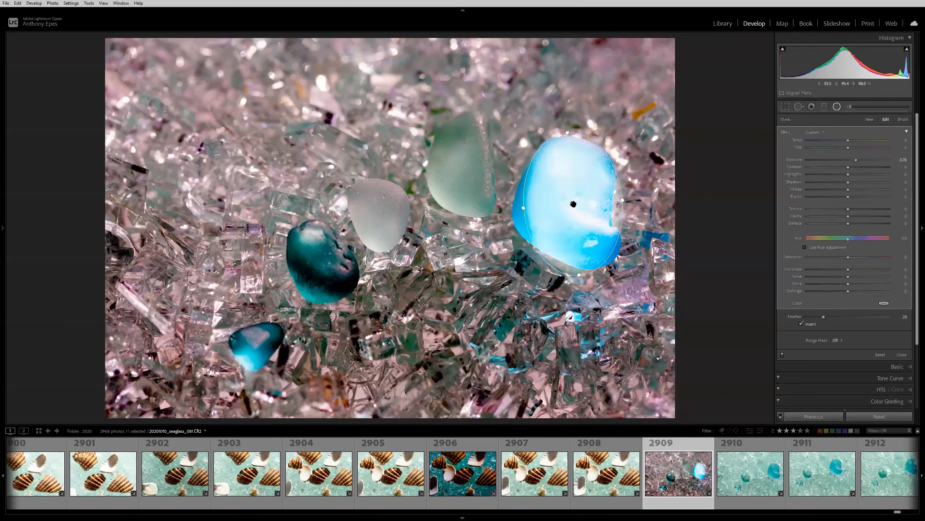
left_click_drag(455, 186, 459, 162)
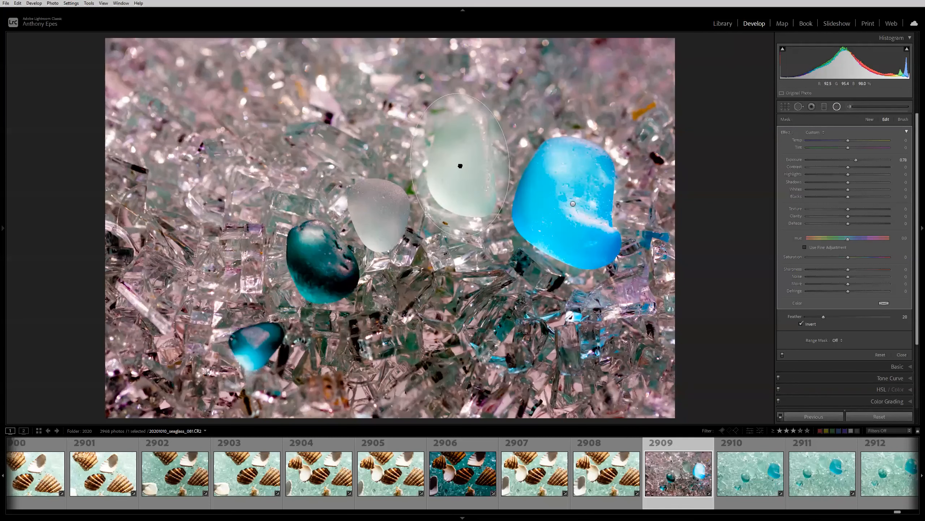
left_click_drag(469, 211, 470, 186)
left_click_drag(509, 162, 462, 176)
Set the Feather to 85 on the green stone's filter and to 84 on the blue stone's filter
left_click_drag(824, 316, 878, 318)
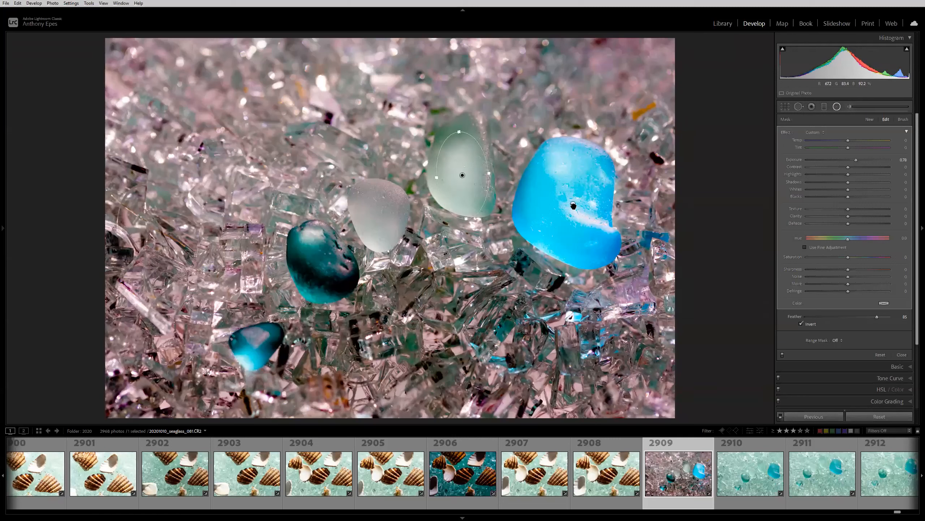
left_click_drag(849, 317, 876, 318)
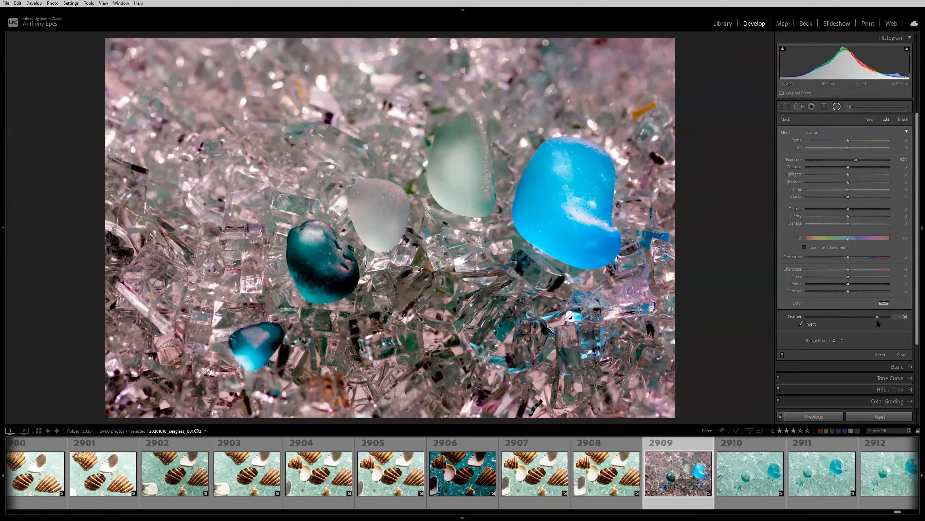
Duplicate the green stone's radial filter onto the white stone, fit it there, and raise the copy's exposure to 1.80
right_click(462, 175)
left_click(472, 181)
left_click_drag(462, 174, 379, 209)
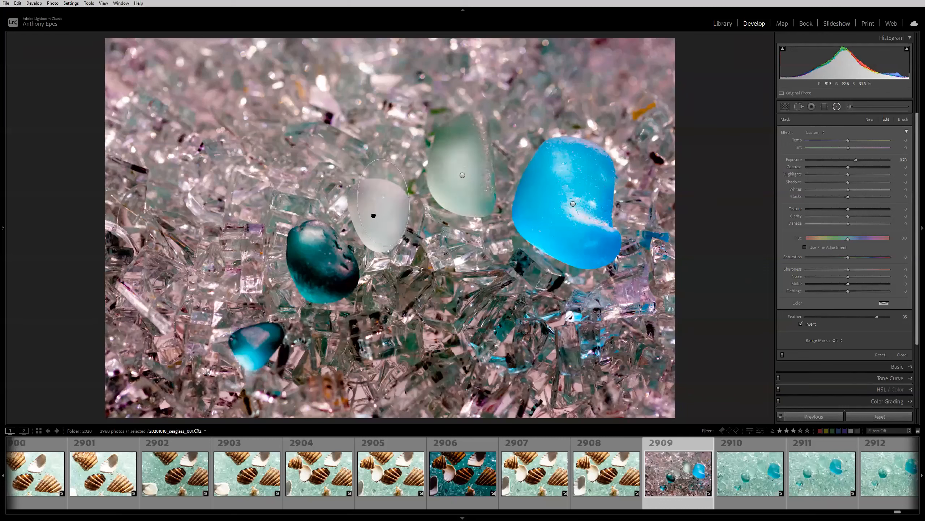
left_click_drag(378, 176, 380, 182)
left_click_drag(857, 160, 866, 161)
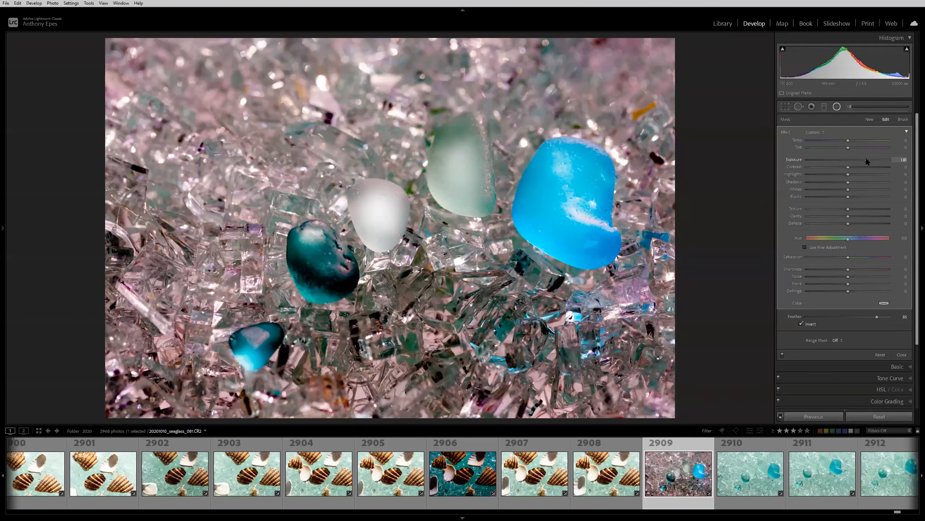
Duplicate the white stone's radial filter and fit the copy over the lower part of the dark teal stone
right_click(381, 211)
left_click(391, 218)
left_click_drag(374, 213, 348, 266)
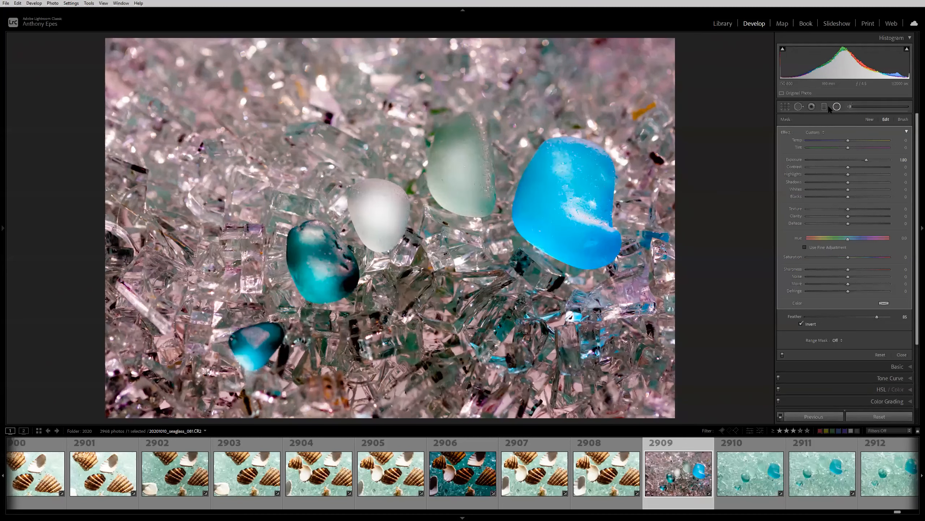
Compare the photo with all radial filters switched off and on, and look at the Range Mask options
left_click(783, 354)
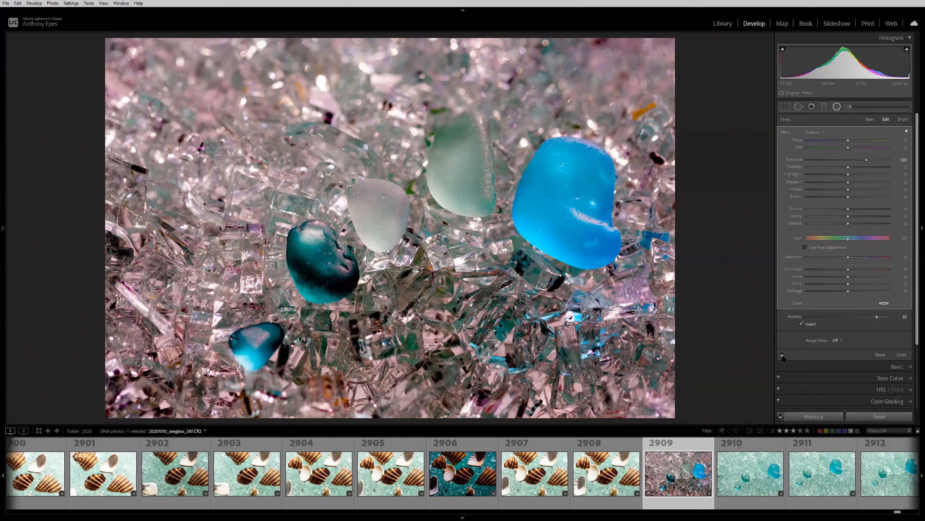
left_click(782, 355)
left_click(782, 355)
left_click(783, 355)
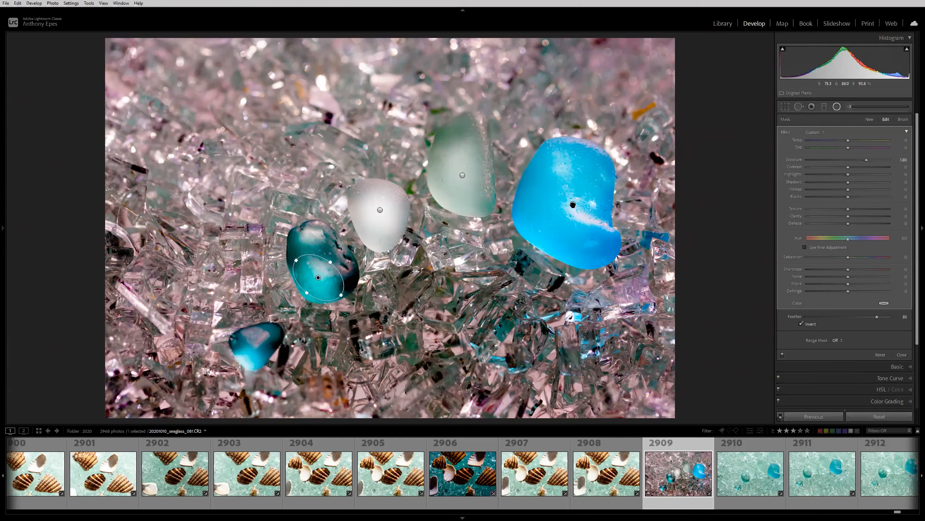
left_click(836, 340)
Duplicate the blue stone's filter, turn off Invert on the copy, and set its exposure to -0.50 to darken the surroundings
right_click(573, 204)
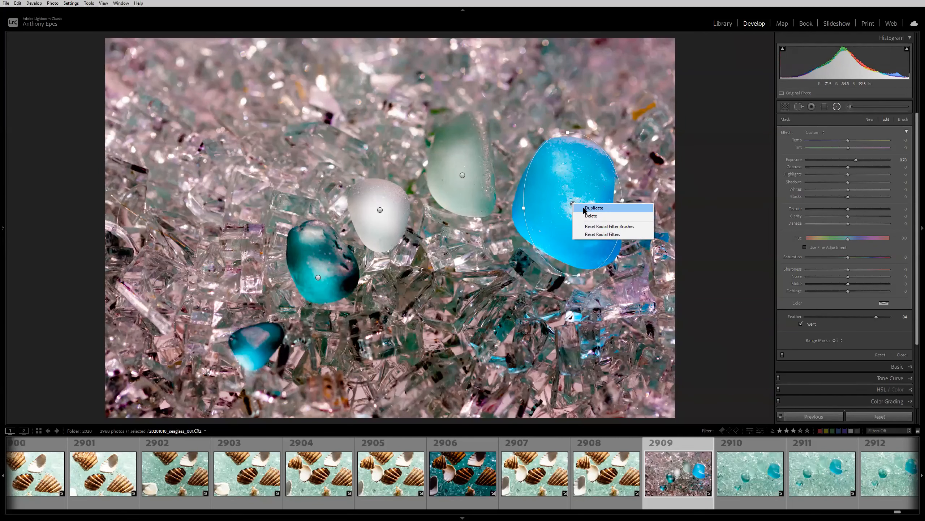
left_click(582, 207)
left_click(801, 323)
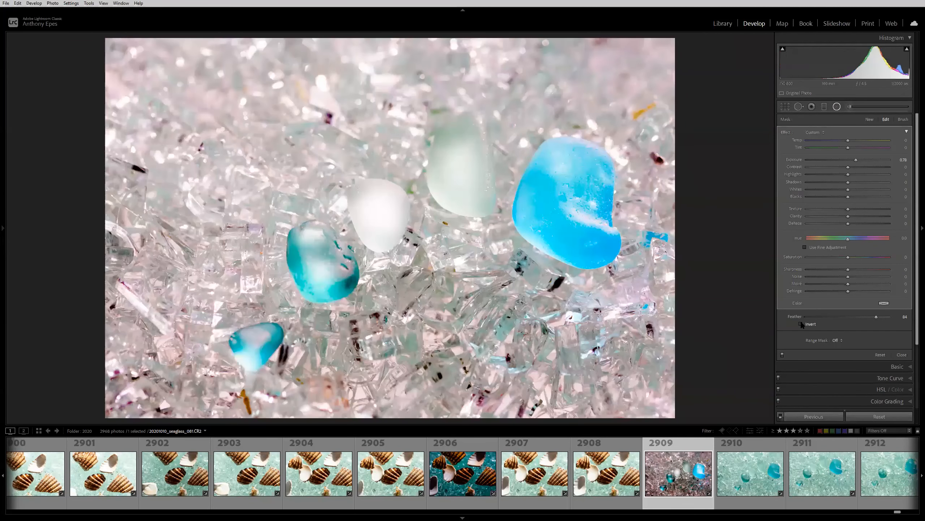
left_click_drag(857, 160, 844, 163)
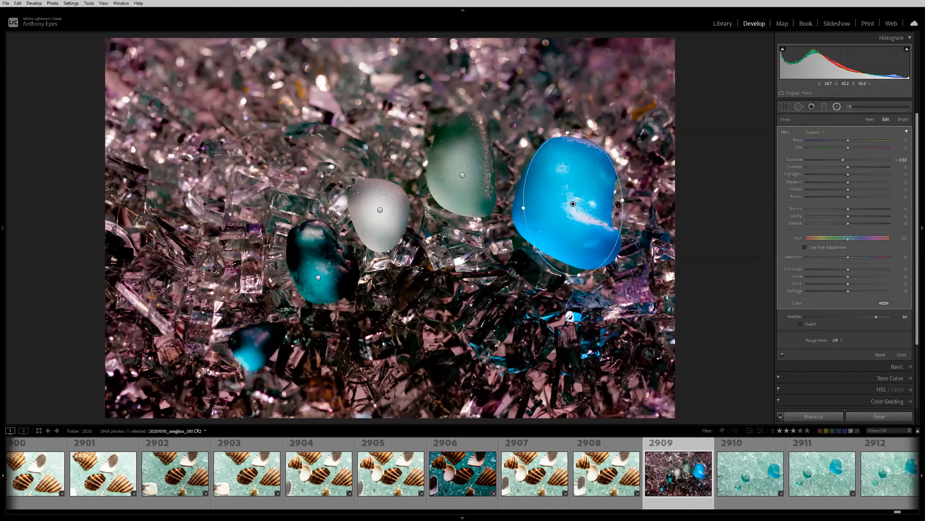
With the mask overlay shown, erase the darkening filter from the glass below the stones using an enlarged Erase brush at Flow 35
left_click(381, 210)
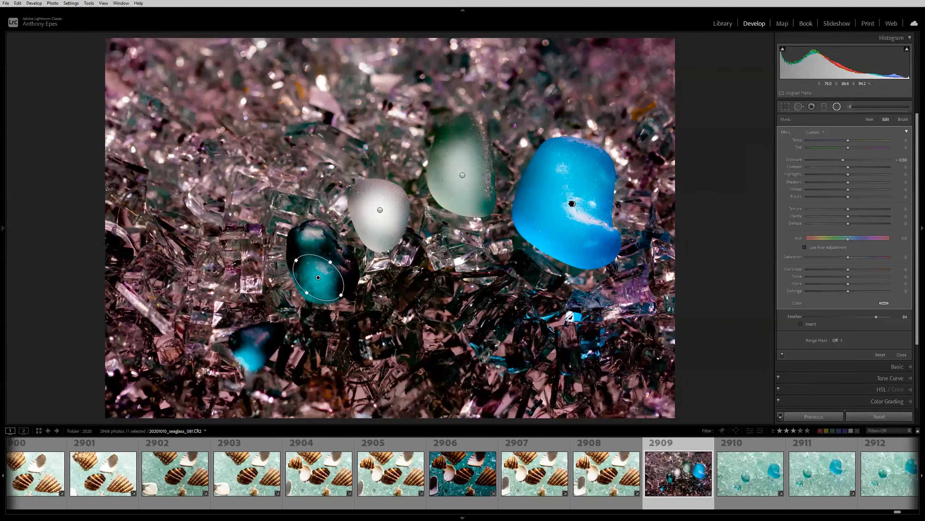
key("o")
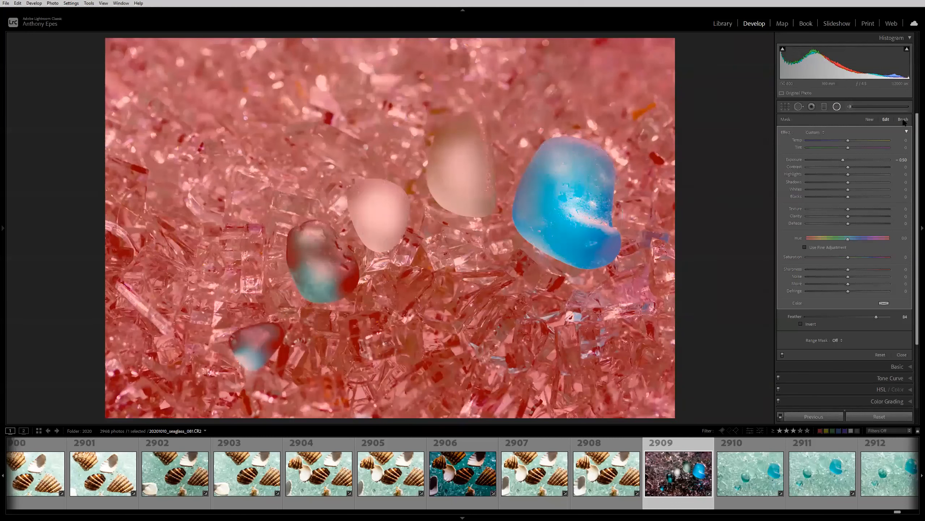
key("k")
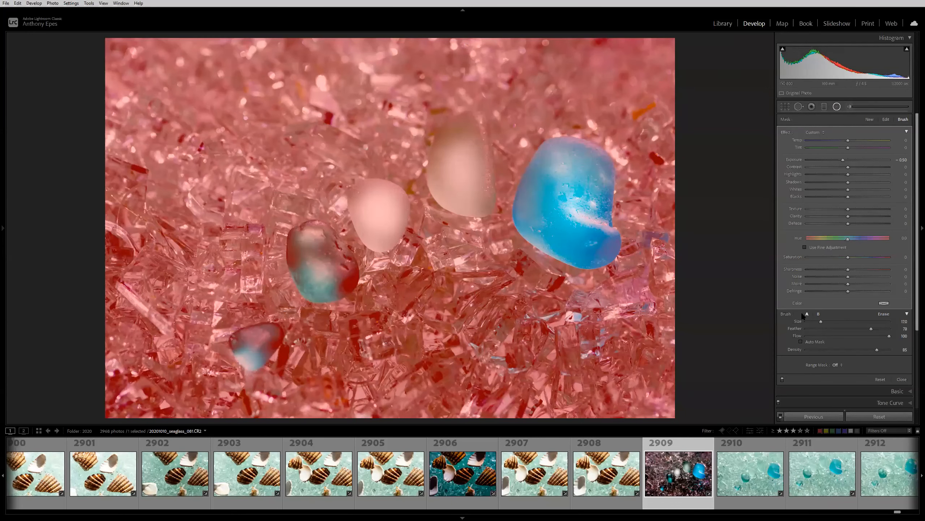
left_click(884, 314)
scroll(728, 347, "up", 5)
left_click(835, 336)
scroll(668, 393, "up", 2)
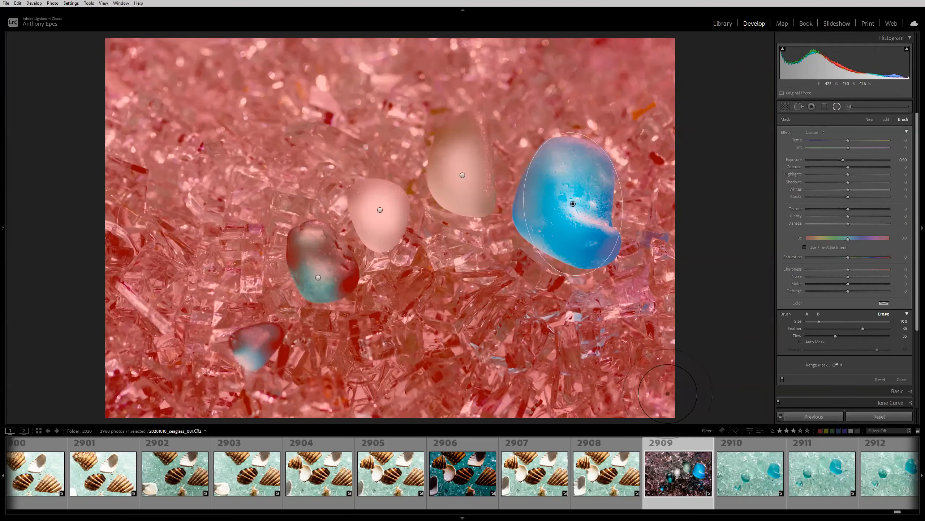
scroll(668, 393, "up", 4)
mouse_move(598, 423)
left_mouse_down()
mouse_move(674, 384)
mouse_move(433, 411)
mouse_move(631, 365)
mouse_move(594, 323)
mouse_move(608, 299)
mouse_move(664, 306)
mouse_move(543, 350)
mouse_move(446, 354)
mouse_move(474, 306)
mouse_move(371, 315)
mouse_move(491, 306)
mouse_move(417, 341)
mouse_move(604, 357)
mouse_move(653, 348)
mouse_move(594, 326)
mouse_move(617, 431)
mouse_move(575, 428)
mouse_move(453, 344)
mouse_move(437, 282)
mouse_move(405, 296)
mouse_move(381, 331)
mouse_move(280, 381)
mouse_move(325, 364)
left_mouse_up()
mouse_move(573, 206)
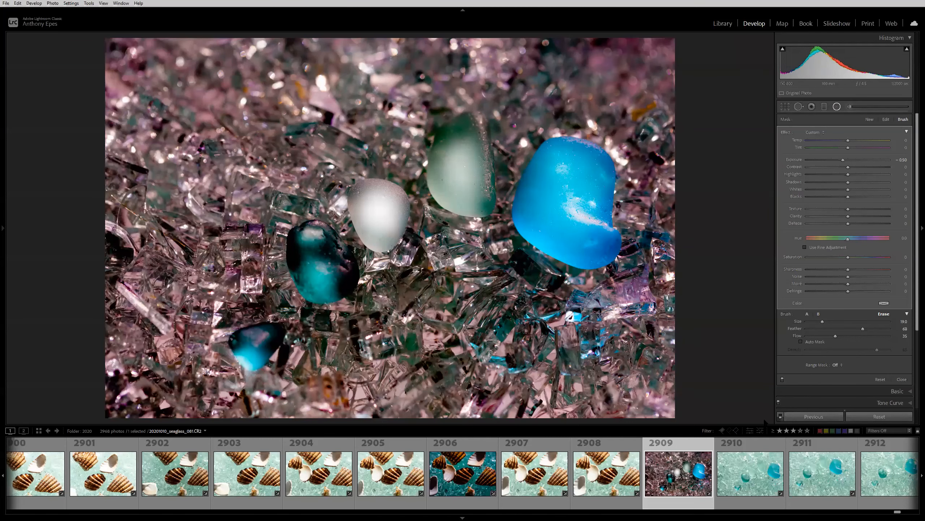
Open photo 2965, the dusk seascape with the rock stack, and activate the Adjustment Brush
scroll(666, 474, "down", 15)
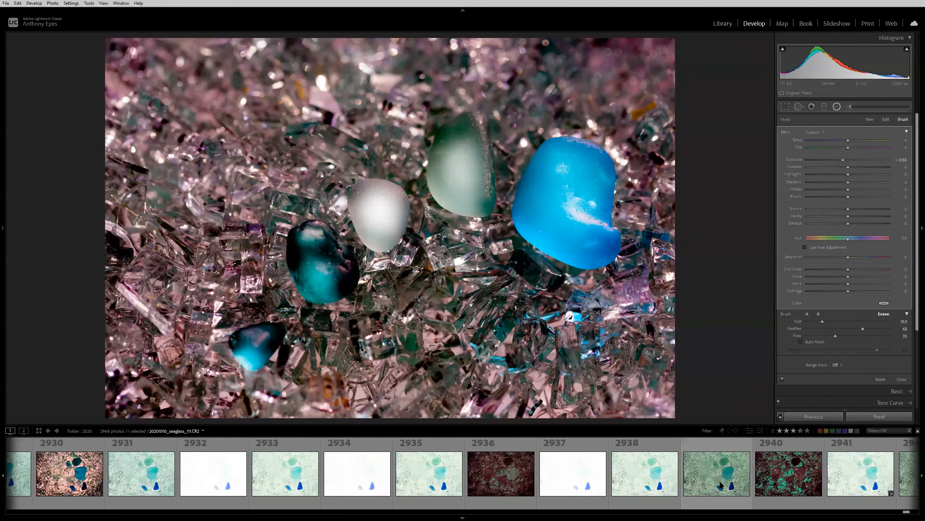
left_click(670, 478)
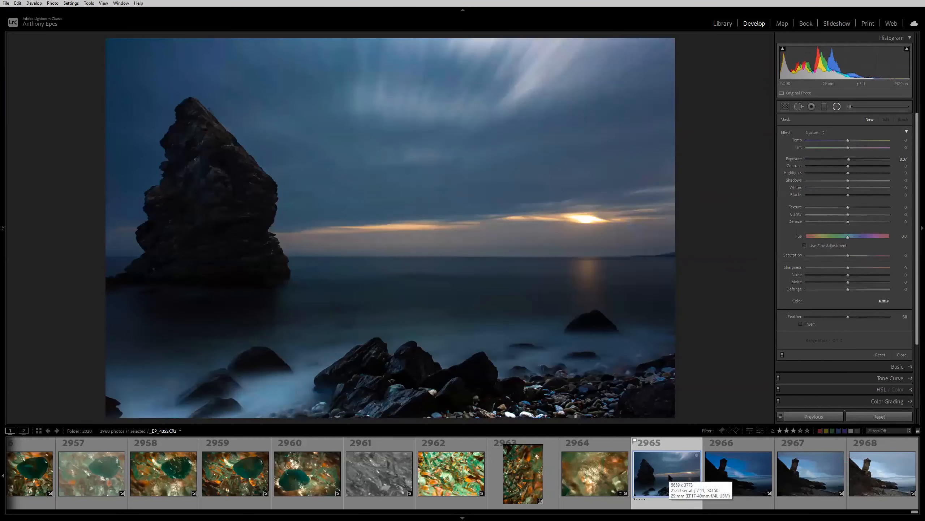
left_click(849, 105)
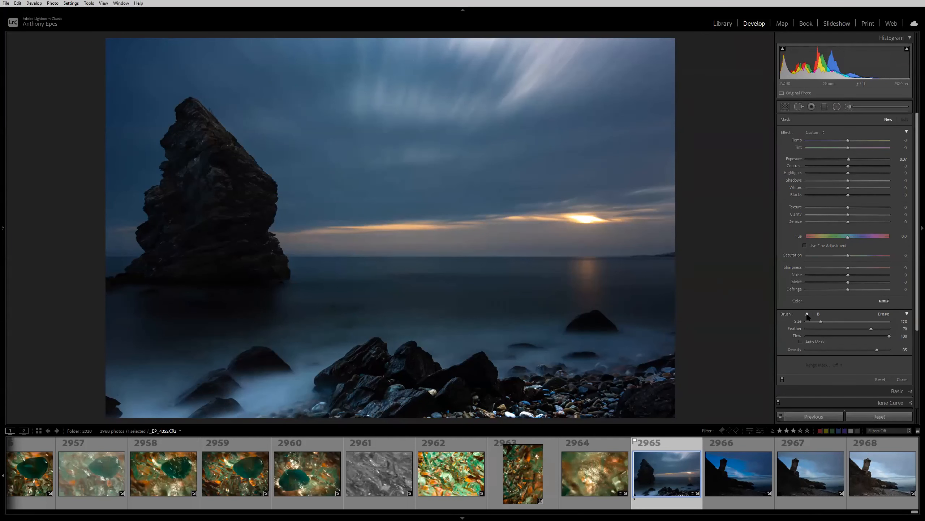
Set brush A to feather 63 and brush B to a larger size with feather 92, finishing with brush A active
left_click_drag(821, 322, 869, 330)
left_click_drag(811, 324, 856, 327)
left_click(807, 314)
left_click(818, 314)
mouse_move(850, 323)
mouse_move(856, 321)
left_mouse_down()
mouse_move(834, 321)
mouse_move(883, 329)
left_mouse_up()
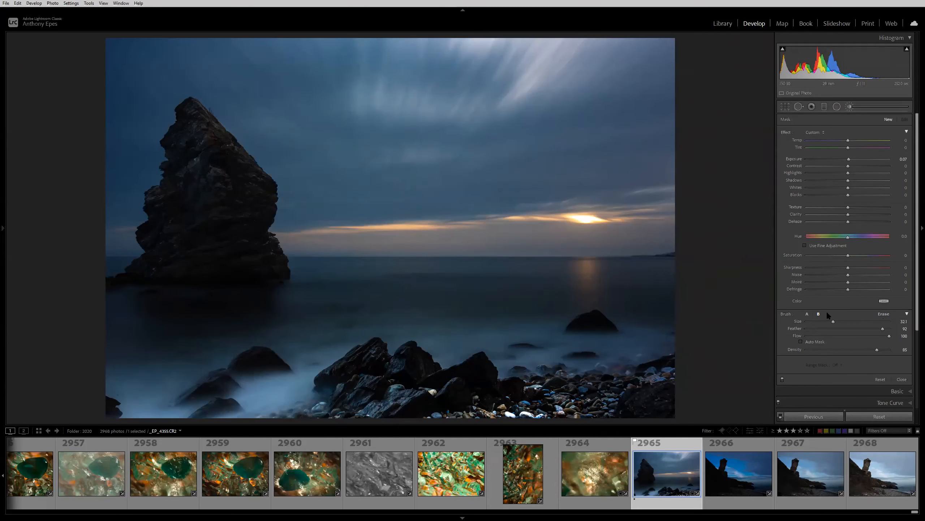
left_click(807, 314)
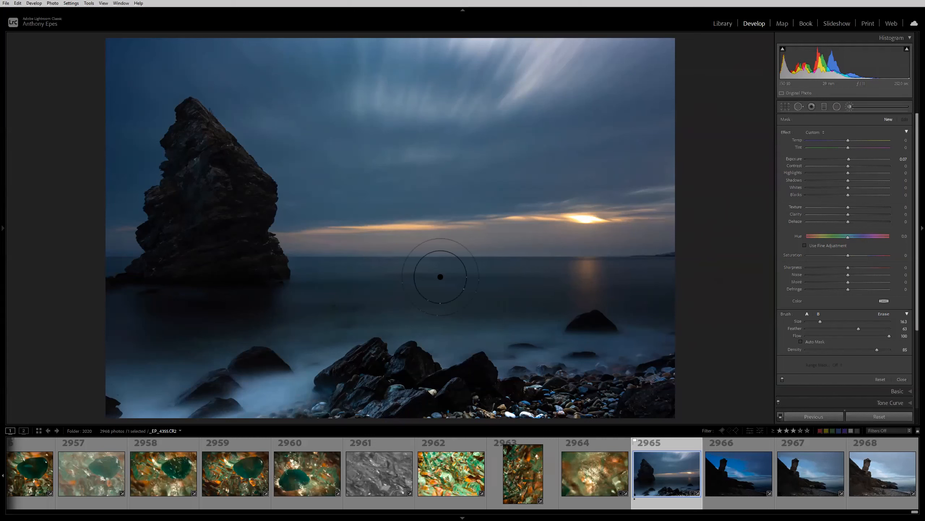
Delete the existing brush adjustment on the sea stack, and enable Auto Mask and the Show Selected Mask Overlay option for a new one
left_click(222, 211)
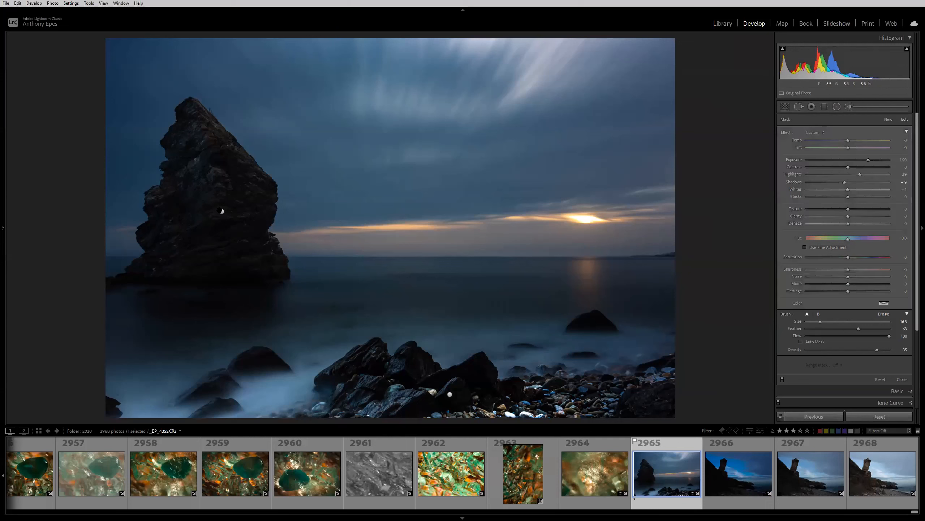
key("Delete")
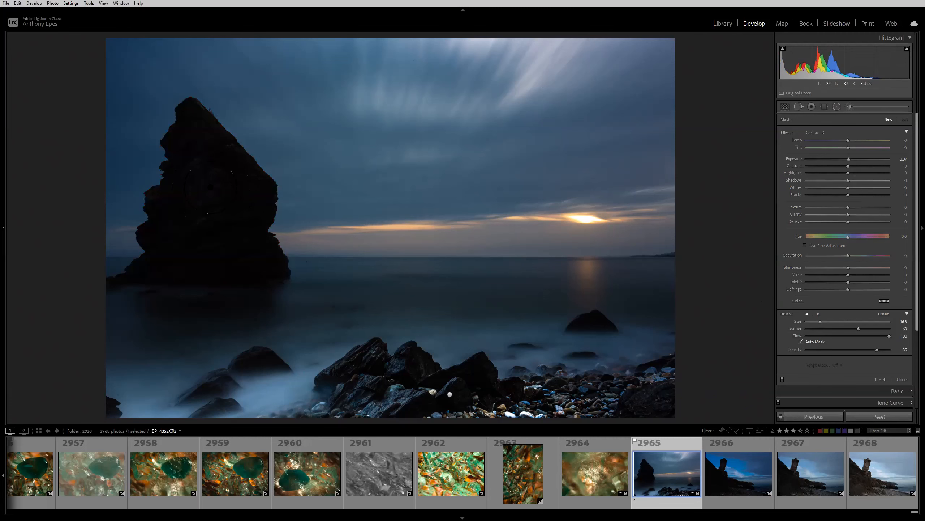
key("z")
key("z")
key("t")
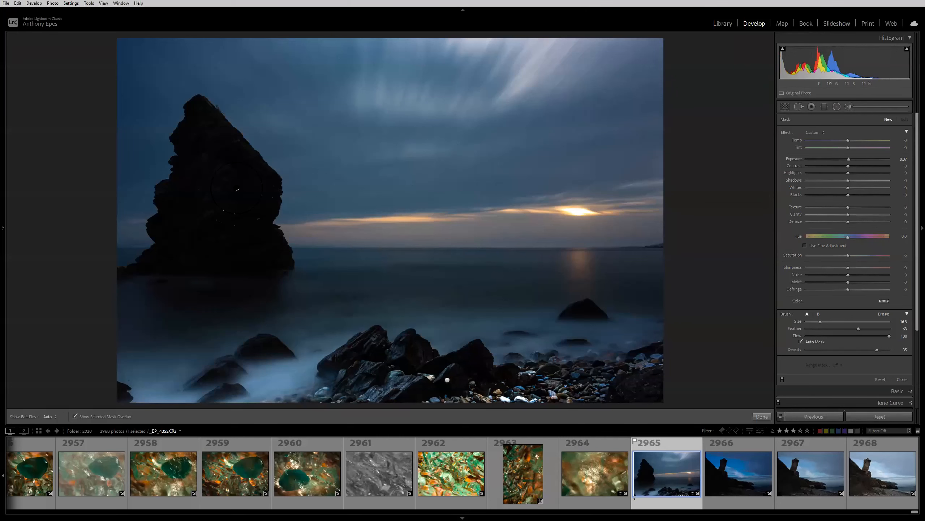
Paint an Auto Mask brush over the sea stack's body and, with the brush at size 30, along its left edge
mouse_move(240, 188)
left_mouse_down()
mouse_move(228, 164)
mouse_move(207, 173)
mouse_move(207, 144)
mouse_move(213, 153)
mouse_move(199, 114)
mouse_move(222, 210)
left_mouse_up()
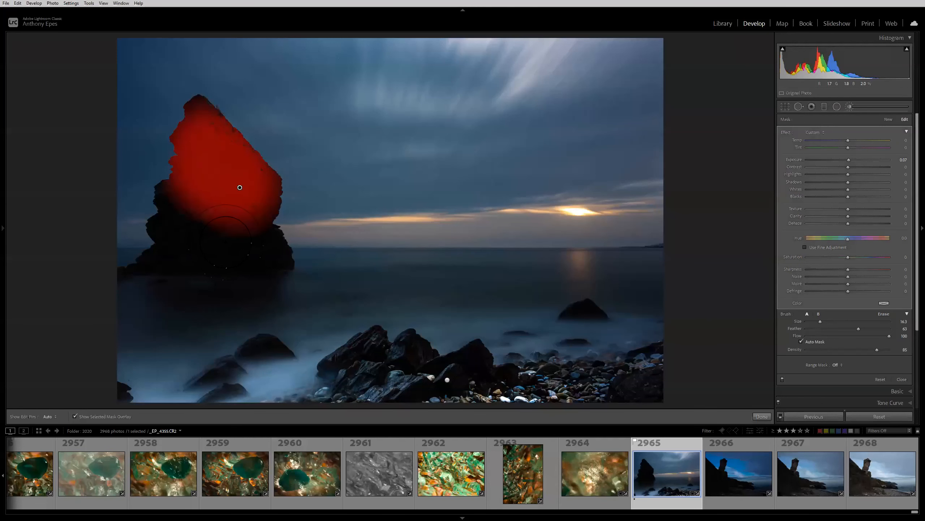
mouse_move(224, 239)
left_mouse_down()
mouse_move(207, 230)
mouse_move(189, 207)
left_mouse_up()
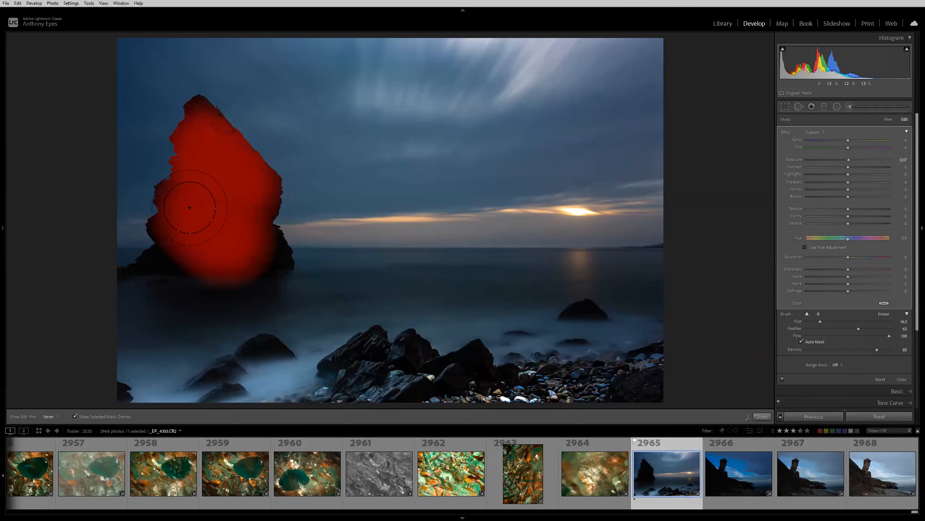
left_click(203, 178)
mouse_move(407, 120)
left_mouse_down()
mouse_move(407, 321)
mouse_move(436, 219)
mouse_move(467, 196)
left_mouse_up()
scroll(465, 189, "up", 3)
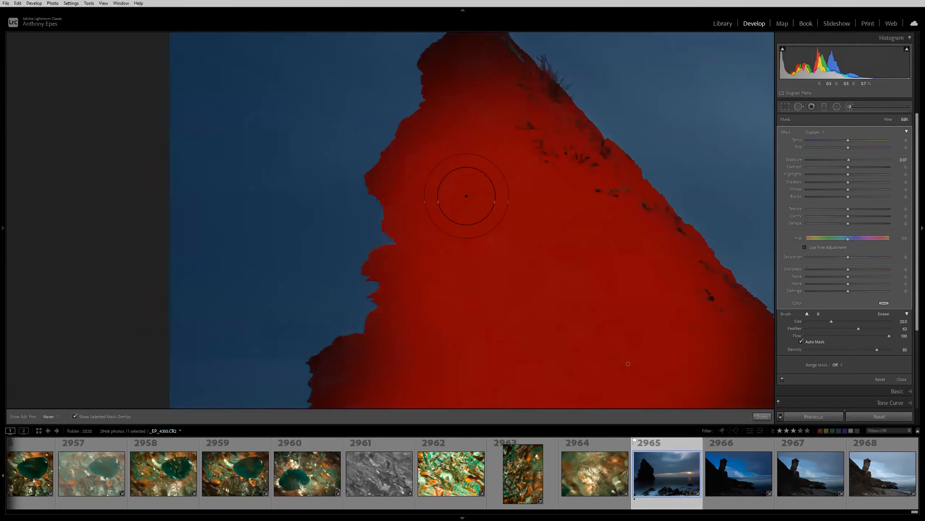
mouse_move(457, 150)
left_mouse_down()
mouse_move(484, 81)
mouse_move(490, 106)
mouse_move(609, 239)
mouse_move(582, 229)
left_mouse_up()
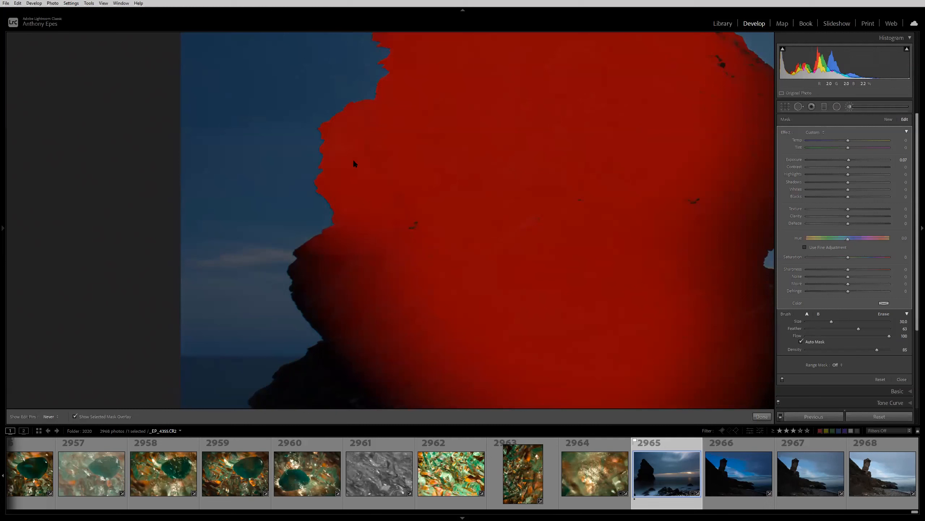
left_click_drag(351, 271, 346, 304)
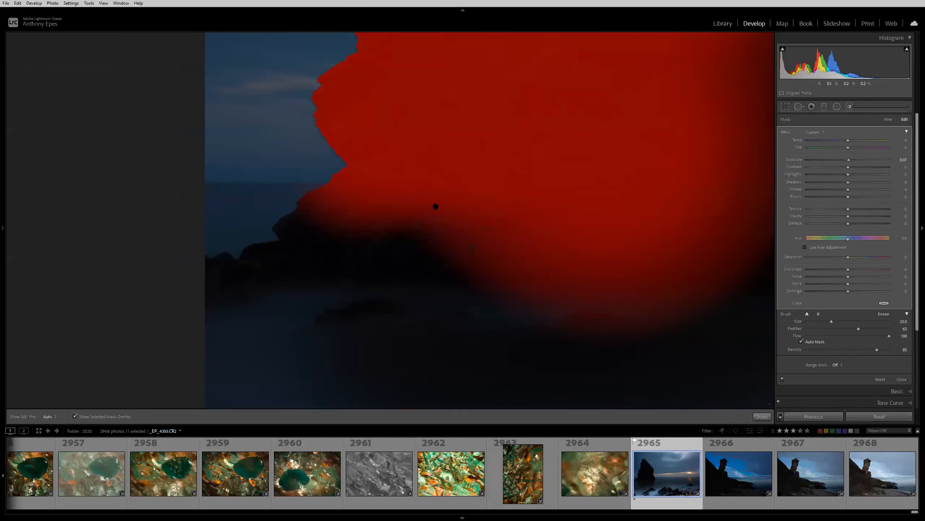
Extend the mask over the stack's base and fill the gaps along its upper right slope, reducing the brush to size 24
mouse_move(430, 220)
left_mouse_down()
mouse_move(415, 239)
mouse_move(357, 229)
mouse_move(316, 258)
mouse_move(585, 292)
mouse_move(727, 291)
left_mouse_up()
left_click_drag(650, 204, 308, 310)
left_click_drag(342, 164, 338, 231)
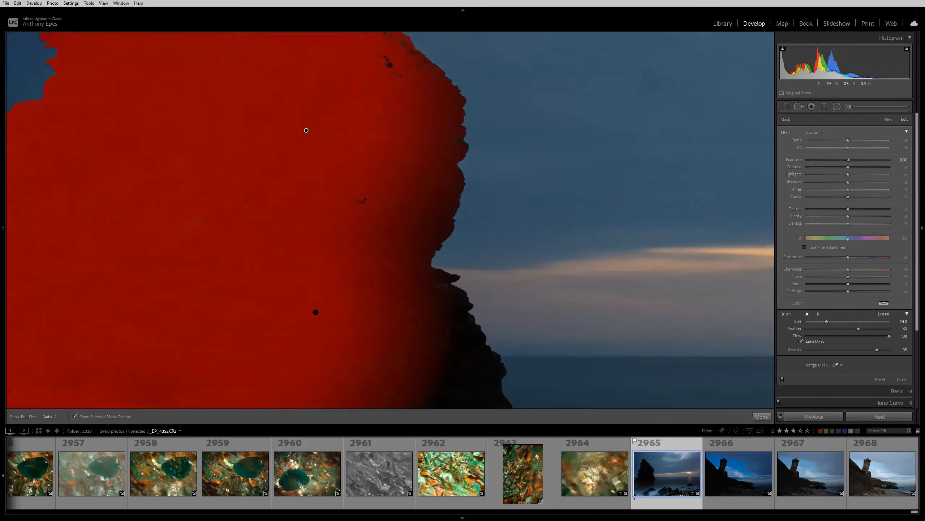
left_click(371, 180)
left_click(247, 156)
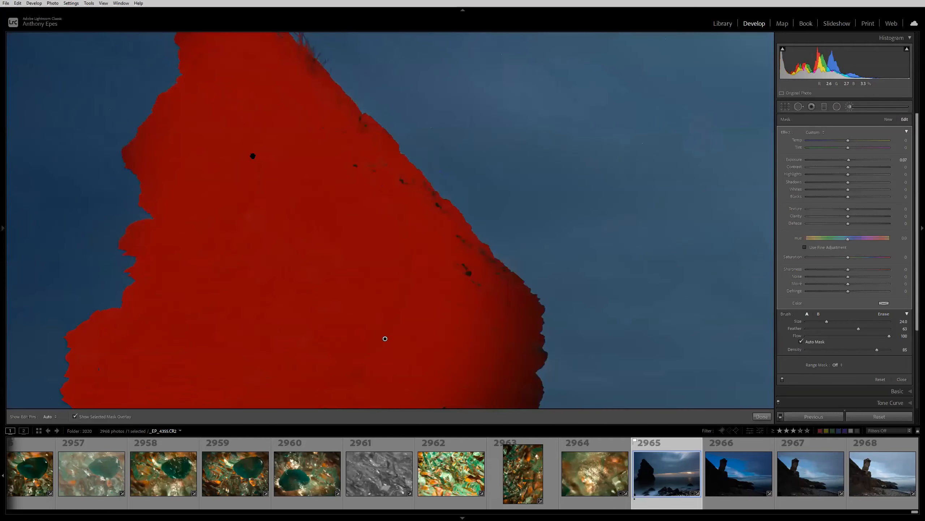
key("h")
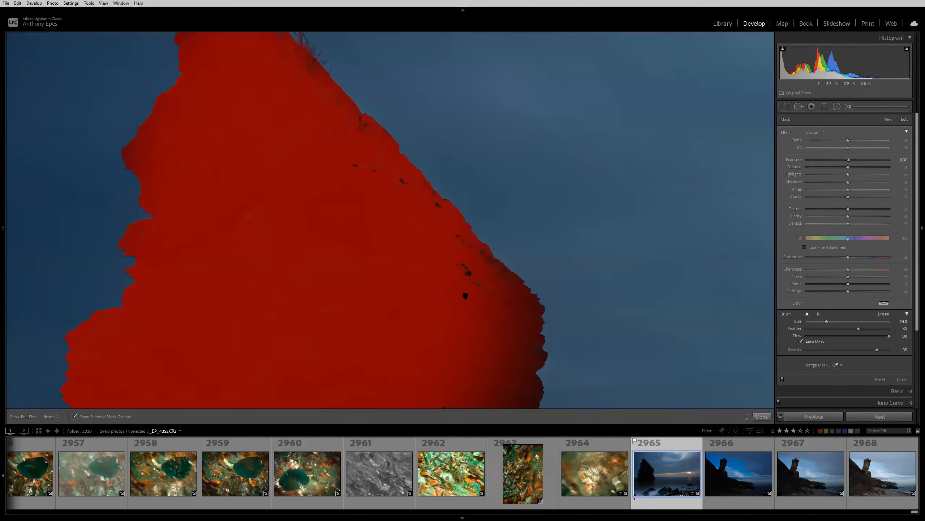
key("h")
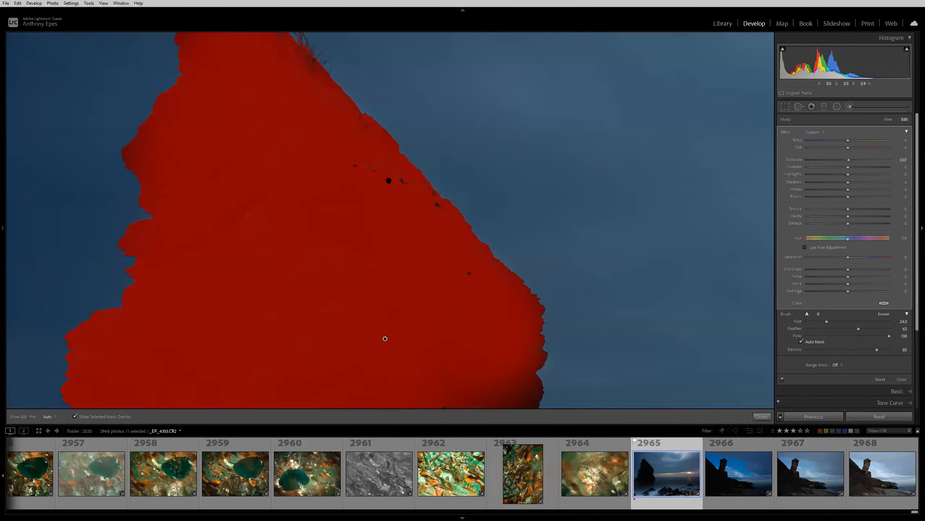
Paint the mask down the stack's right edge to the waterline and check its coverage on the whole photo
left_click_drag(280, 149, 360, 267)
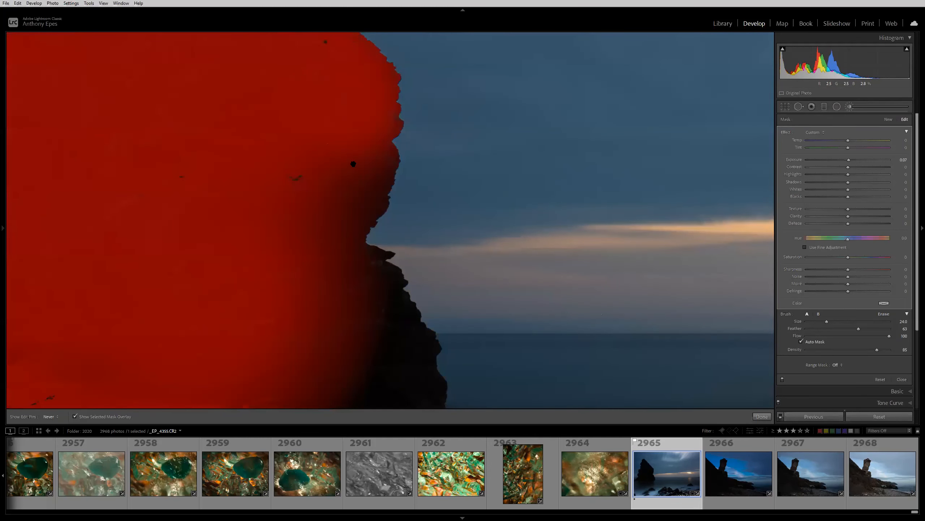
mouse_move(353, 163)
left_mouse_down()
mouse_move(327, 304)
mouse_move(358, 297)
left_mouse_up()
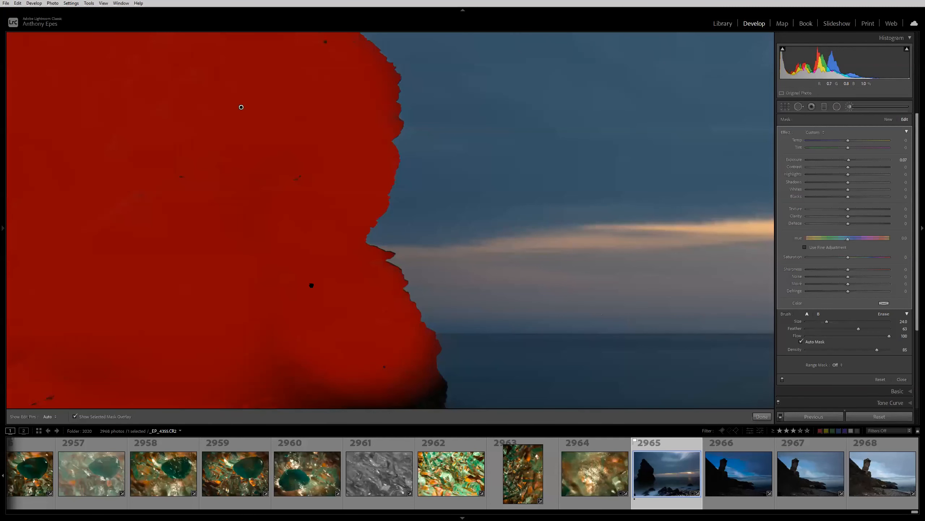
scroll(312, 285, "down", 4)
left_click_drag(394, 233, 243, 227)
key("z")
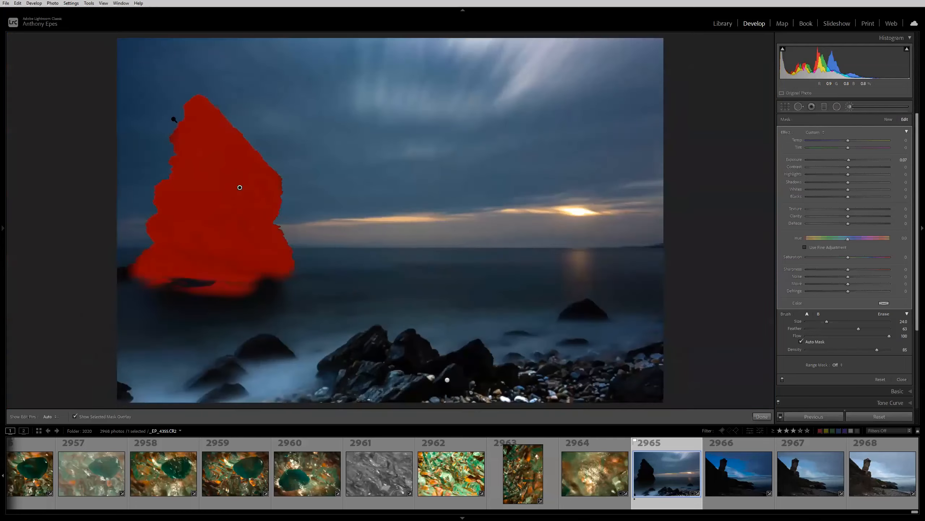
Fill the remaining gaps inside the stack's mask near the peak and edges, using brush size 9 with Auto Mask off
key("z")
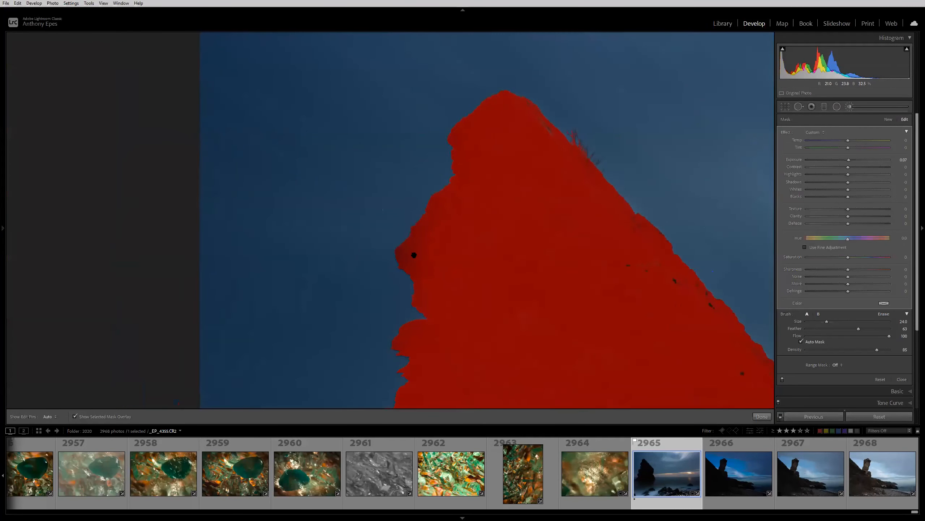
scroll(455, 256, "up", 5)
mouse_move(429, 259)
left_mouse_down()
mouse_move(415, 255)
mouse_move(488, 259)
left_mouse_up()
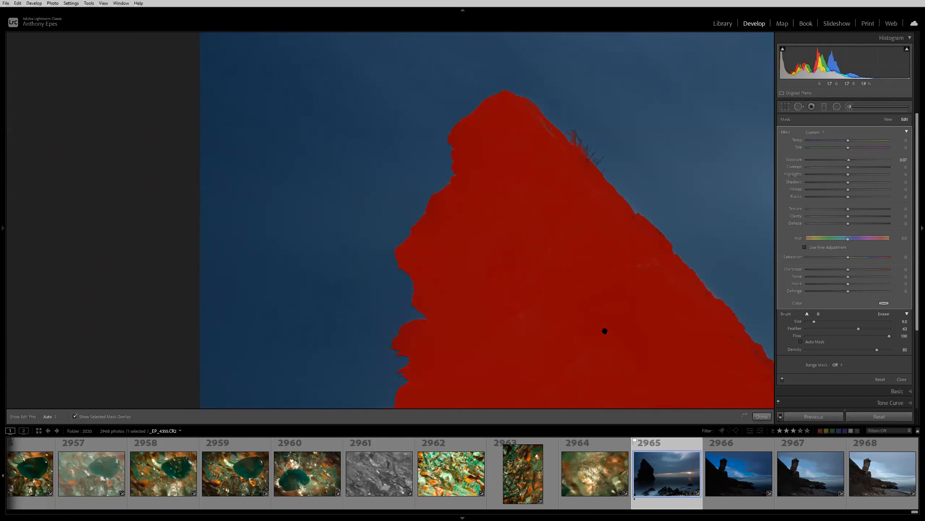
left_click(596, 353)
left_click(216, 211)
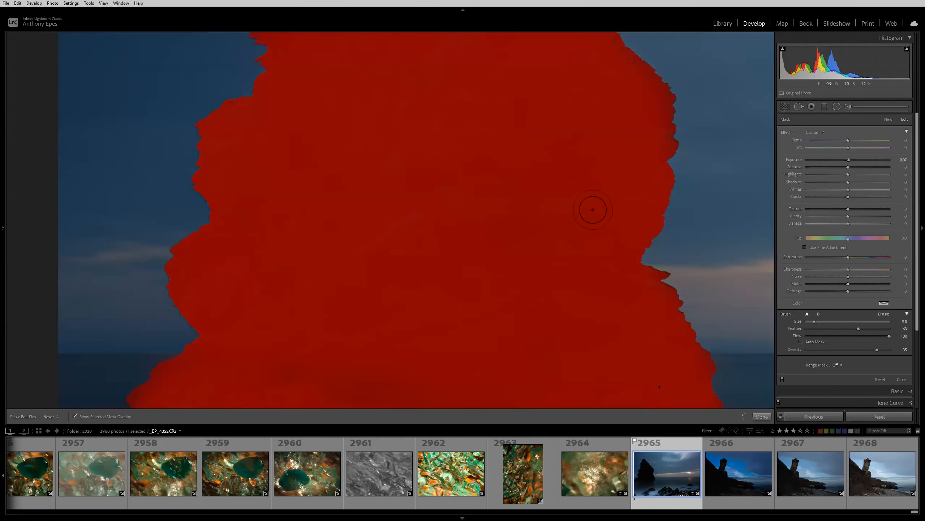
Open photo 2962 of the green and orange glass and paint an Auto Mask brush over the central green piece
left_click(462, 470)
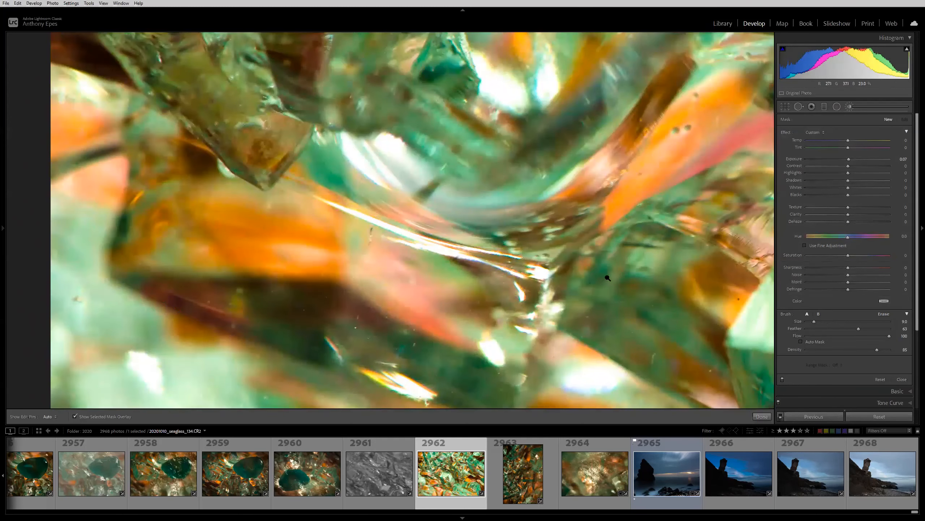
left_click(605, 276)
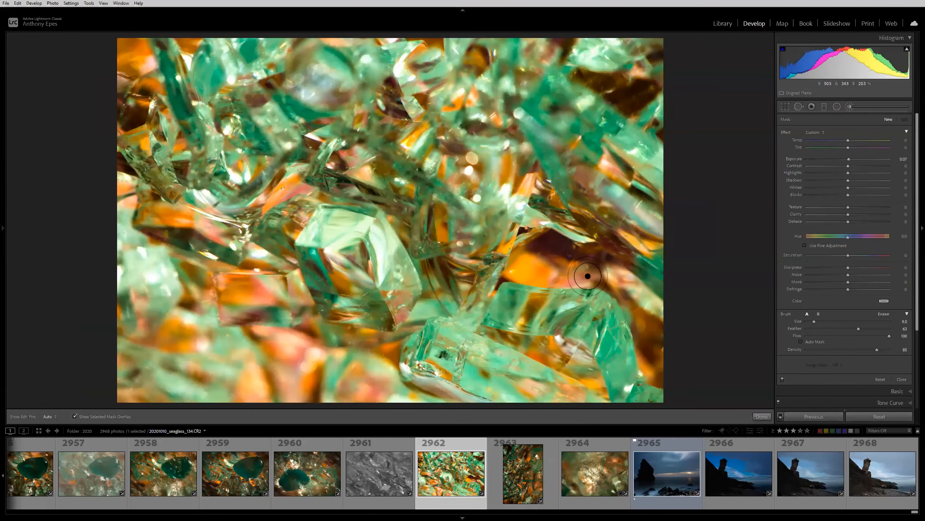
left_click(801, 342)
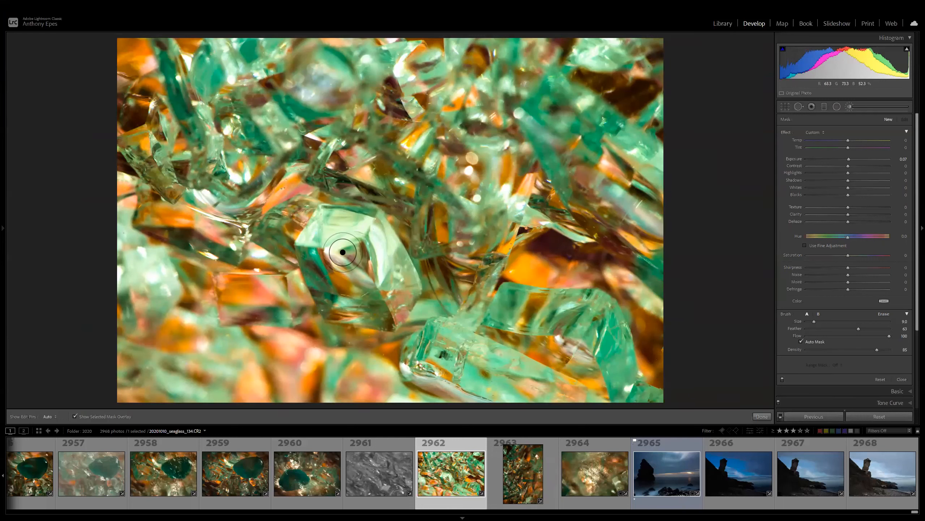
mouse_move(321, 232)
left_mouse_down()
mouse_move(327, 293)
mouse_move(379, 315)
mouse_move(380, 265)
mouse_move(329, 239)
mouse_move(334, 224)
mouse_move(371, 234)
mouse_move(407, 281)
mouse_move(331, 226)
mouse_move(329, 240)
mouse_move(310, 248)
mouse_move(350, 226)
mouse_move(367, 279)
mouse_move(390, 293)
mouse_move(394, 314)
mouse_move(374, 245)
mouse_move(314, 229)
mouse_move(298, 252)
mouse_move(311, 249)
mouse_move(376, 304)
mouse_move(401, 287)
left_mouse_up()
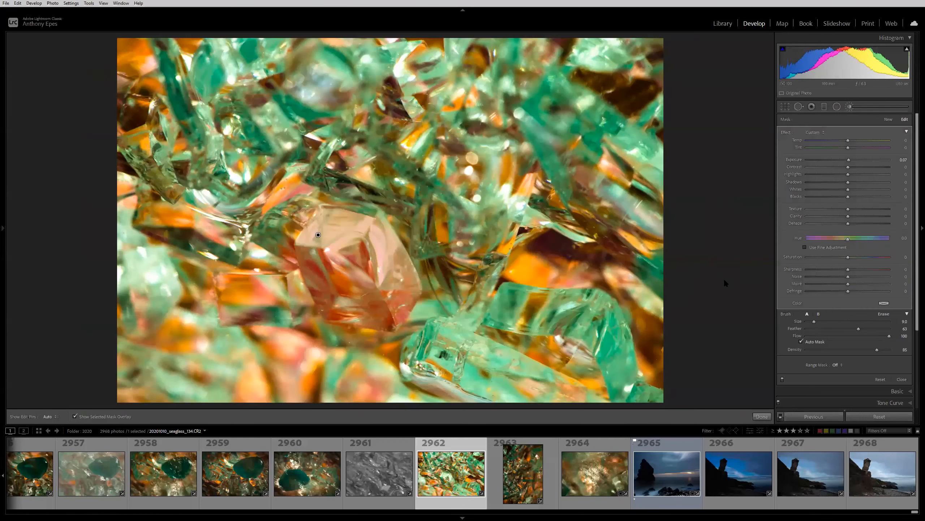
Set the brush exposure to -0.50 with the overlay hidden, and paint part of the green glass piece to the lower right
key("o")
mouse_move(848, 159)
left_mouse_down()
mouse_move(825, 159)
mouse_move(872, 162)
mouse_move(844, 169)
left_mouse_up()
key("h")
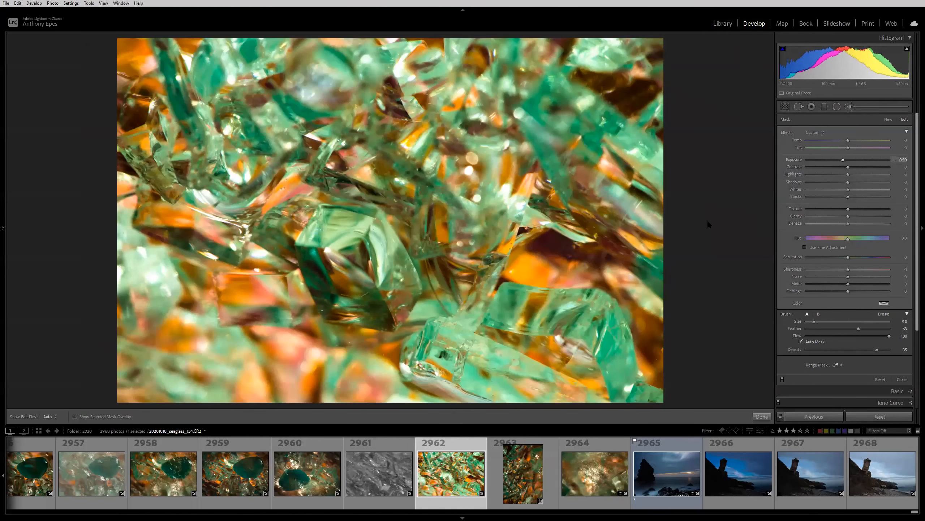
mouse_move(521, 308)
left_mouse_down()
mouse_move(525, 269)
mouse_move(514, 276)
mouse_move(525, 298)
mouse_move(518, 311)
left_mouse_up()
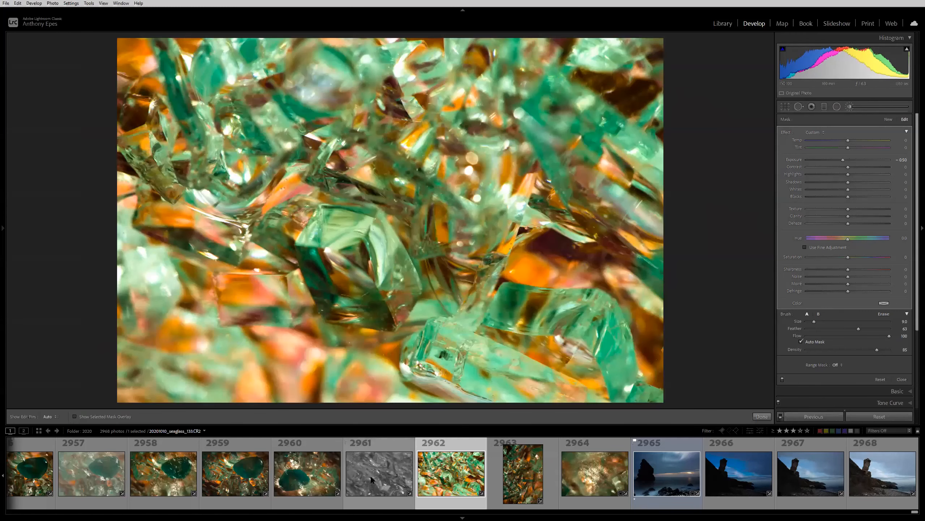
Open pebble photo 2837 and brush an Auto Mask over the large white stone and the big tan stone with the overlay shown
scroll(452, 474, "up", 15)
left_click(544, 473)
scroll(521, 234, "up", 5)
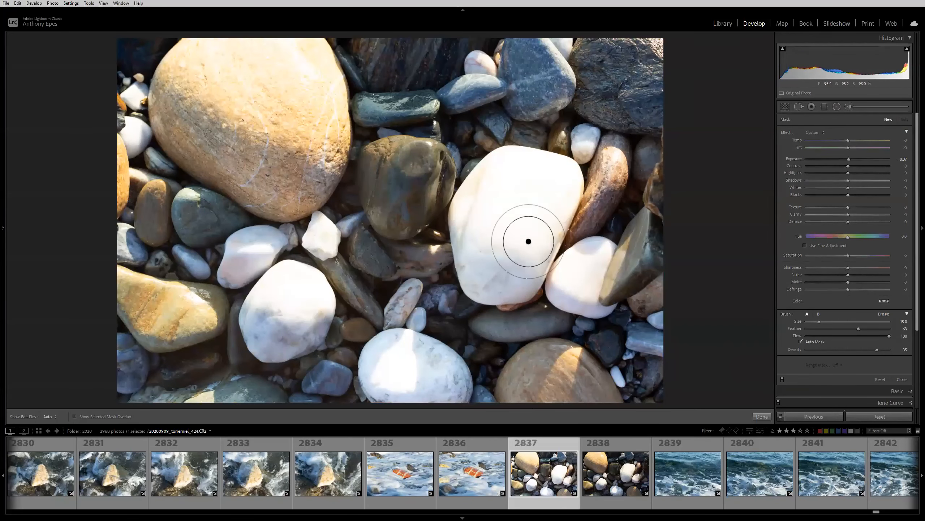
mouse_move(516, 226)
left_mouse_down()
mouse_move(501, 225)
mouse_move(515, 225)
mouse_move(497, 198)
mouse_move(513, 190)
mouse_move(507, 185)
mouse_move(482, 201)
mouse_move(486, 272)
mouse_move(548, 201)
mouse_move(529, 186)
mouse_move(473, 210)
left_mouse_up()
key("o")
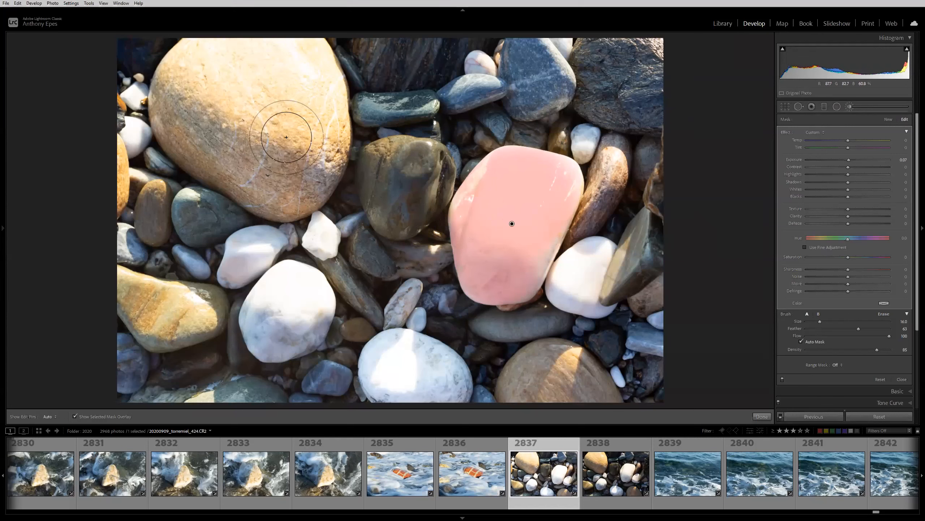
key("h")
mouse_move(251, 151)
left_mouse_down()
mouse_move(189, 133)
mouse_move(183, 76)
mouse_move(198, 59)
mouse_move(251, 59)
mouse_move(291, 92)
mouse_move(299, 116)
mouse_move(293, 57)
mouse_move(327, 125)
mouse_move(309, 184)
mouse_move(279, 181)
mouse_move(291, 185)
mouse_move(323, 126)
mouse_move(271, 199)
mouse_move(221, 169)
mouse_move(174, 107)
mouse_move(164, 73)
mouse_move(198, 111)
mouse_move(216, 52)
mouse_move(277, 52)
mouse_move(320, 99)
mouse_move(320, 160)
mouse_move(337, 123)
mouse_move(334, 68)
mouse_move(274, 51)
mouse_move(329, 80)
mouse_move(254, 179)
mouse_move(181, 84)
mouse_move(319, 120)
mouse_move(247, 108)
mouse_move(284, 107)
left_mouse_up()
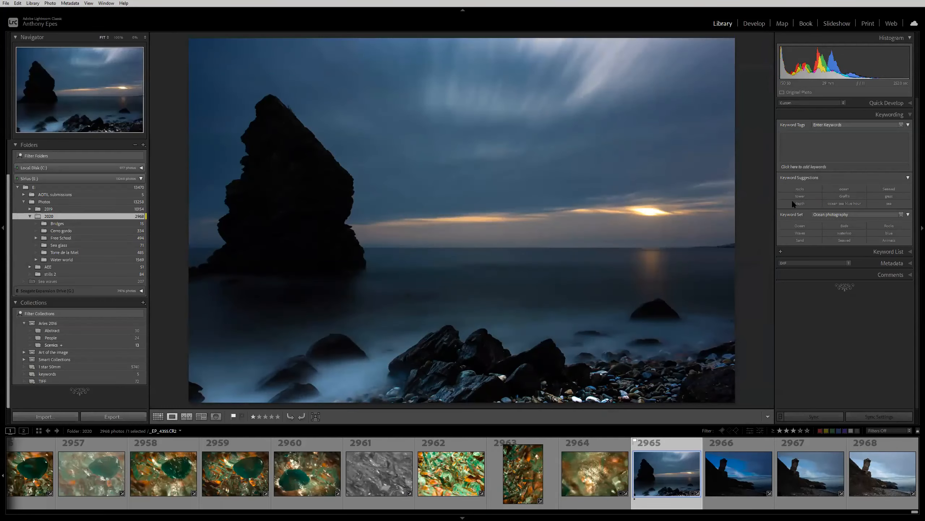
Return the sea stack photo to Develop, select the stack's brush adjustment, and paint an extra patch in the sky above the sun
key("d")
left_click(850, 106)
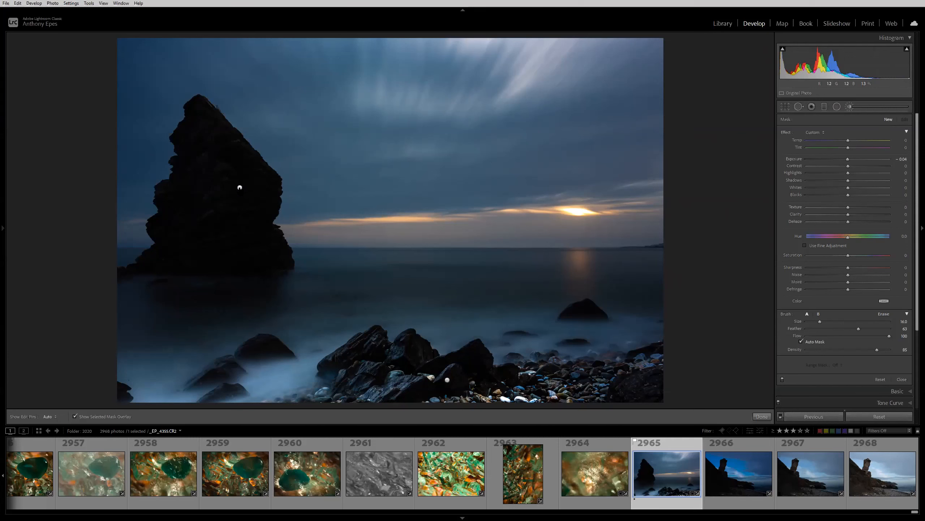
left_click(240, 187)
mouse_move(566, 178)
left_mouse_down()
mouse_move(496, 186)
mouse_move(557, 161)
mouse_move(470, 168)
left_mouse_up()
key("h")
key("h")
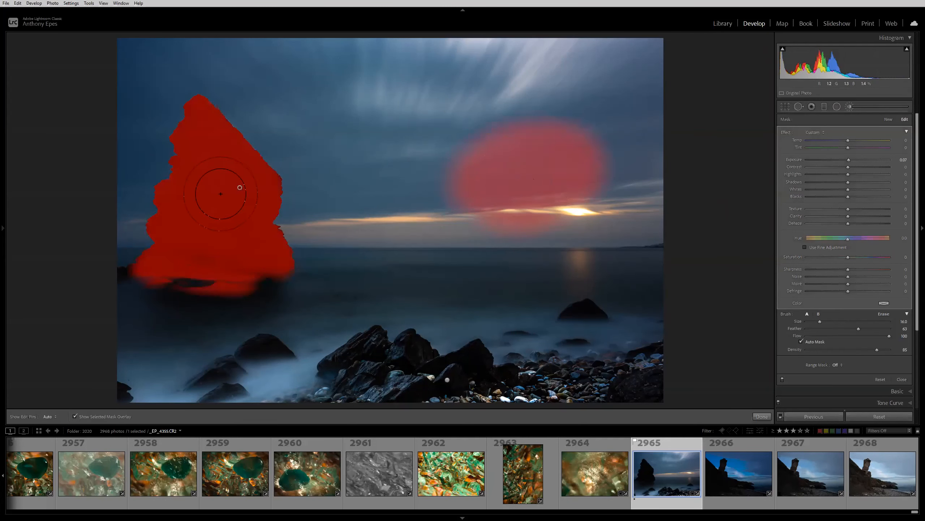
Set Show Edit Pins to Always, and replace the sky patch with a new brush stroke farther left above the horizon
left_click(53, 417)
left_click(47, 434)
key("ctrl+z")
mouse_move(499, 150)
left_mouse_down()
mouse_move(507, 169)
mouse_move(463, 180)
mouse_move(481, 160)
left_mouse_up()
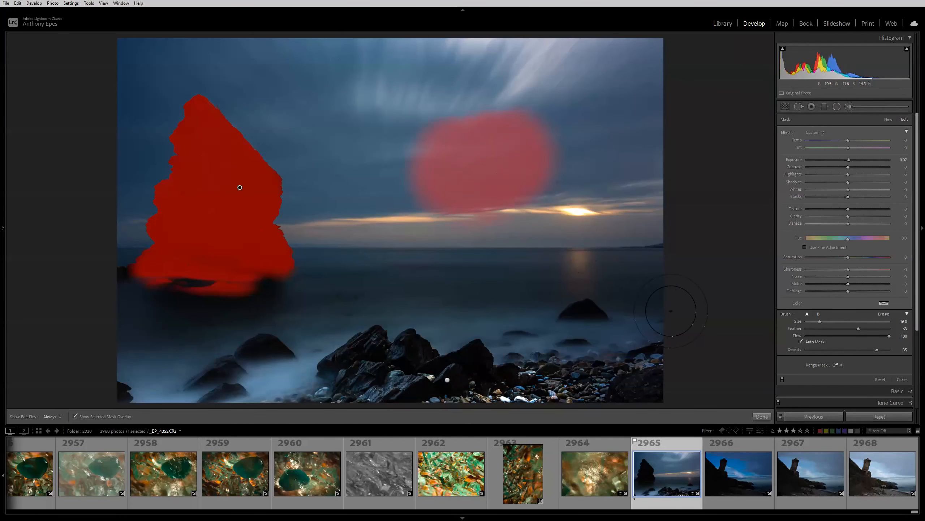
Undo the last sky stroke, and paint a new brush adjustment over the sky above the sun and the misty water below the sea stack
key("ctrl+z")
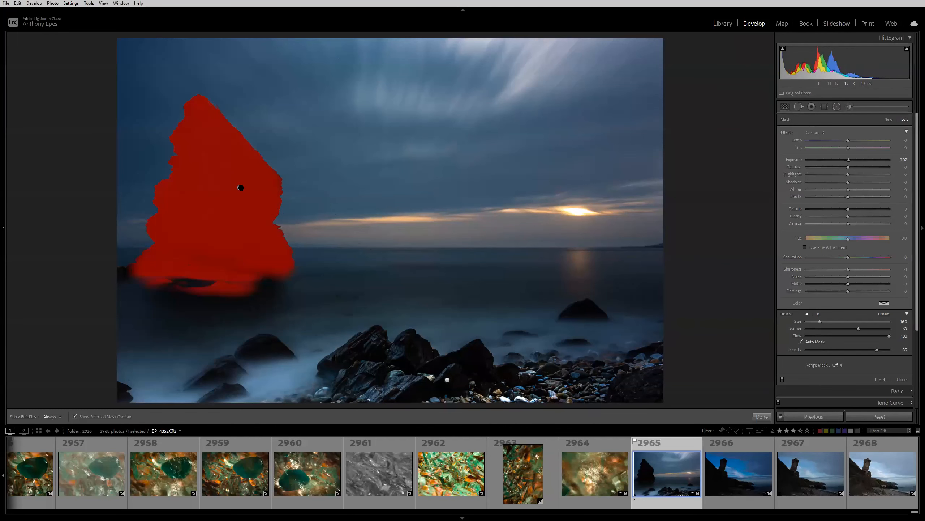
left_click(888, 120)
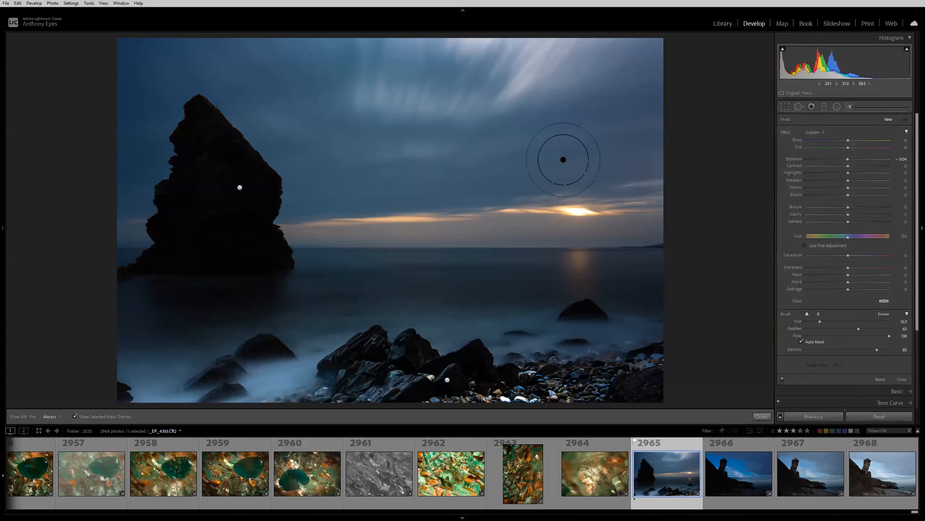
mouse_move(533, 151)
left_mouse_down()
mouse_move(563, 166)
mouse_move(527, 172)
mouse_move(497, 155)
mouse_move(557, 150)
mouse_move(530, 169)
mouse_move(500, 167)
mouse_move(524, 161)
left_mouse_up()
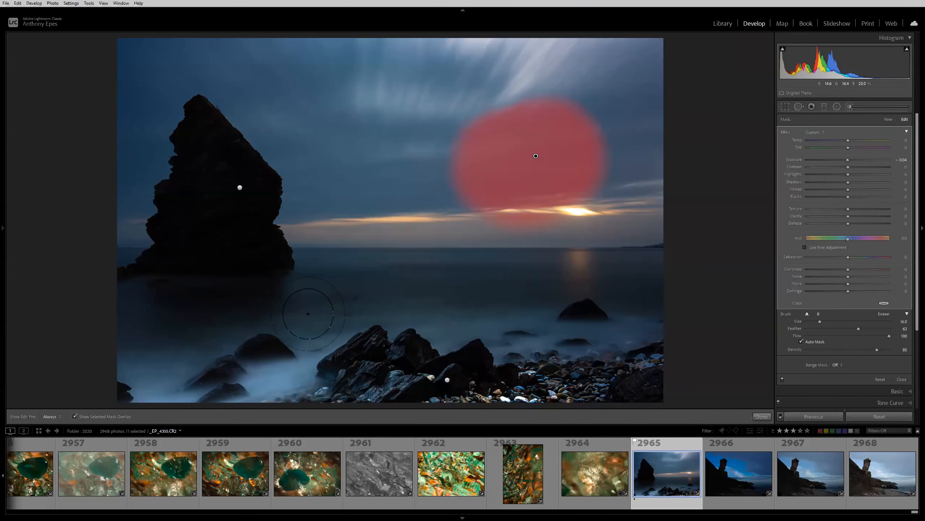
mouse_move(279, 310)
left_mouse_down()
mouse_move(265, 317)
mouse_move(295, 325)
left_mouse_up()
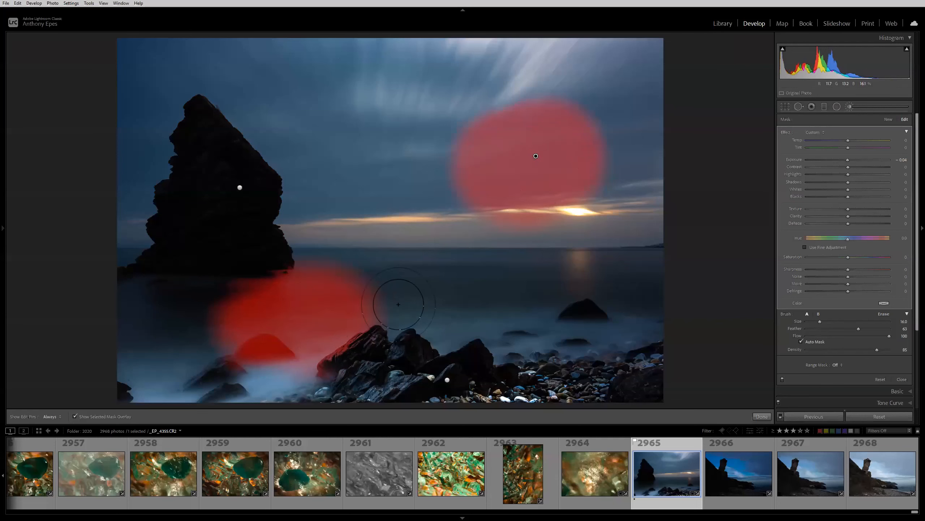
Toggle the mask overlay and delete the new brush adjustment covering the sky and misty water
key("o")
key("o")
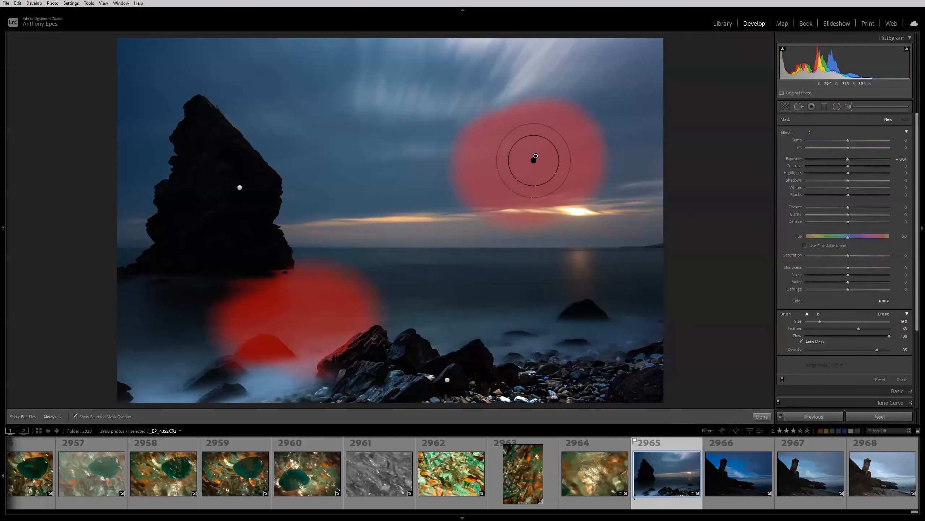
key("Delete")
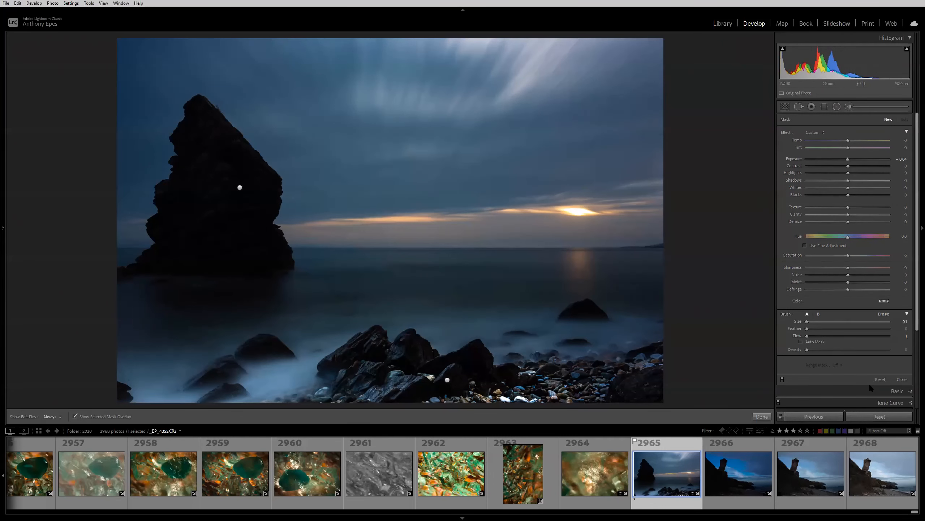
Remove the two middle points from the tone curve and flatten it into a horizontal mid-grey line at output 129
left_click(867, 402)
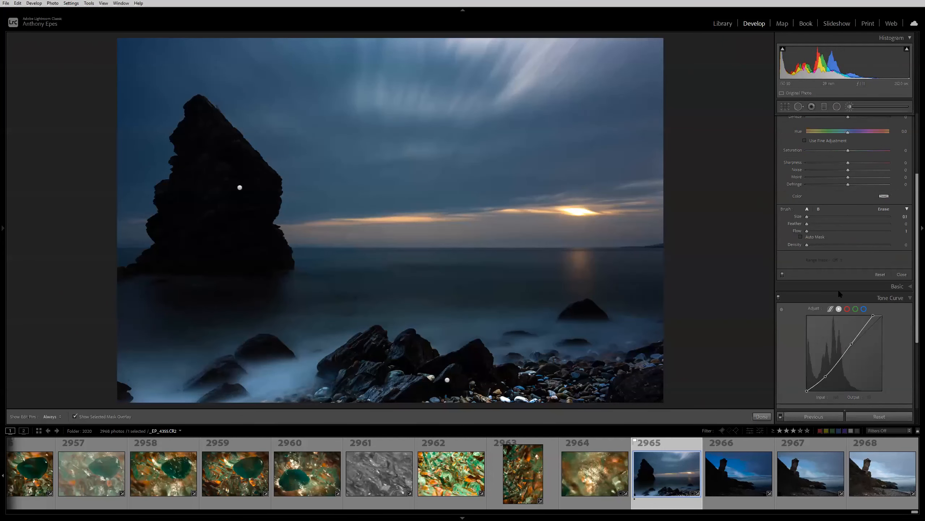
double_click(826, 376)
double_click(851, 344)
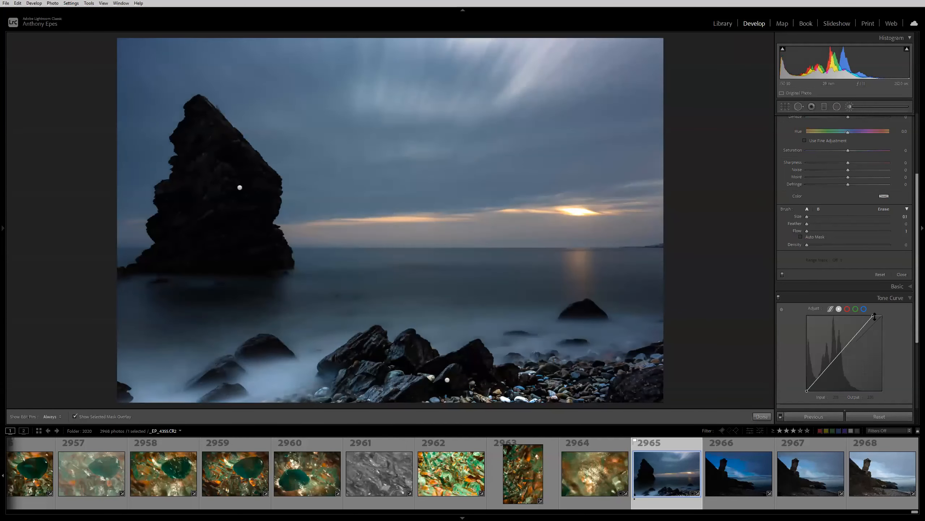
left_click_drag(873, 317, 885, 352)
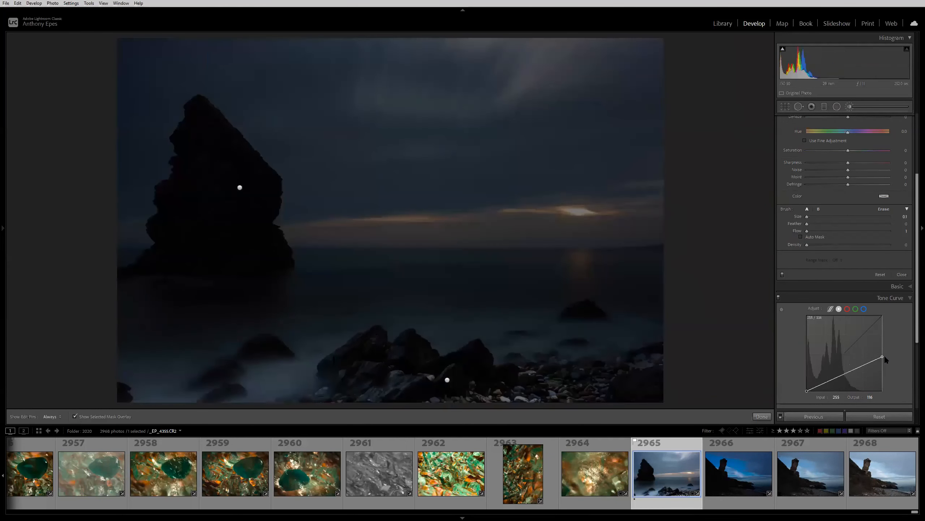
left_click_drag(806, 391, 804, 354)
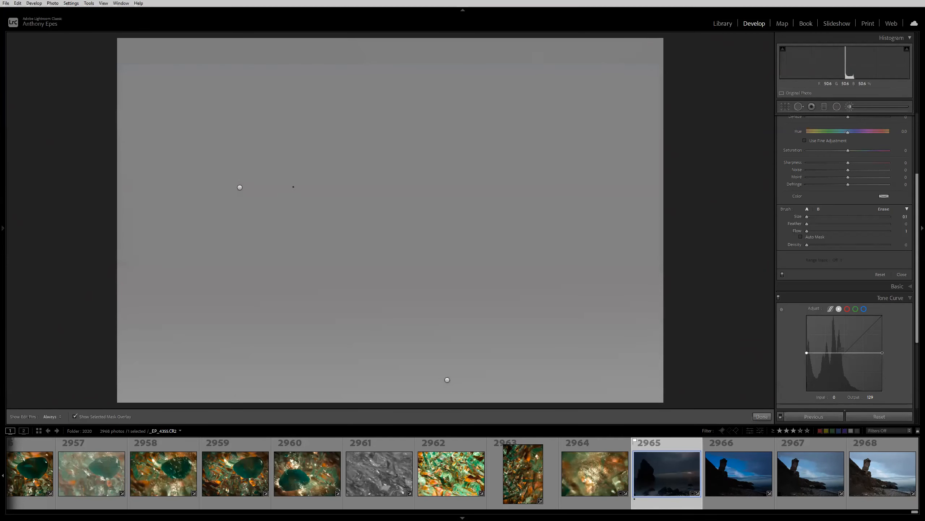
Delete the existing brush adjustments on the sea stack and the foreground rocks
left_click(240, 188)
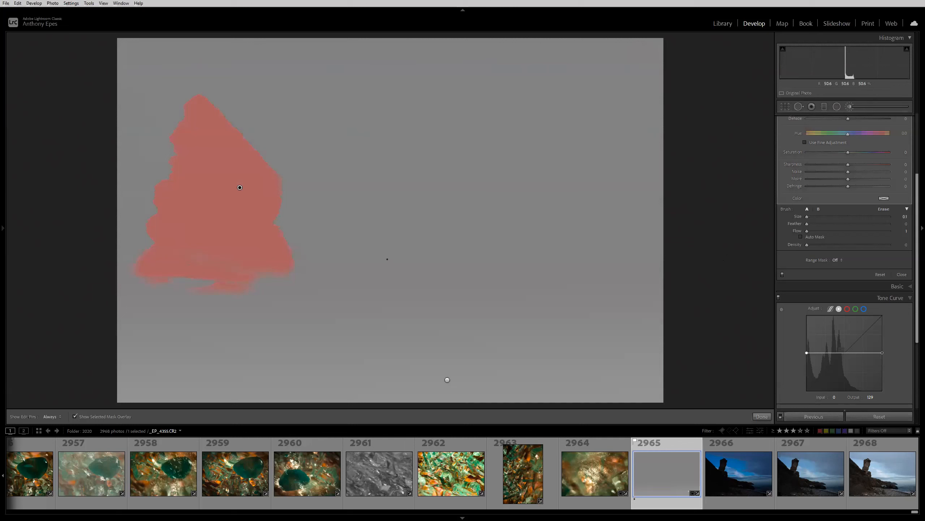
key("Delete")
left_click(447, 380)
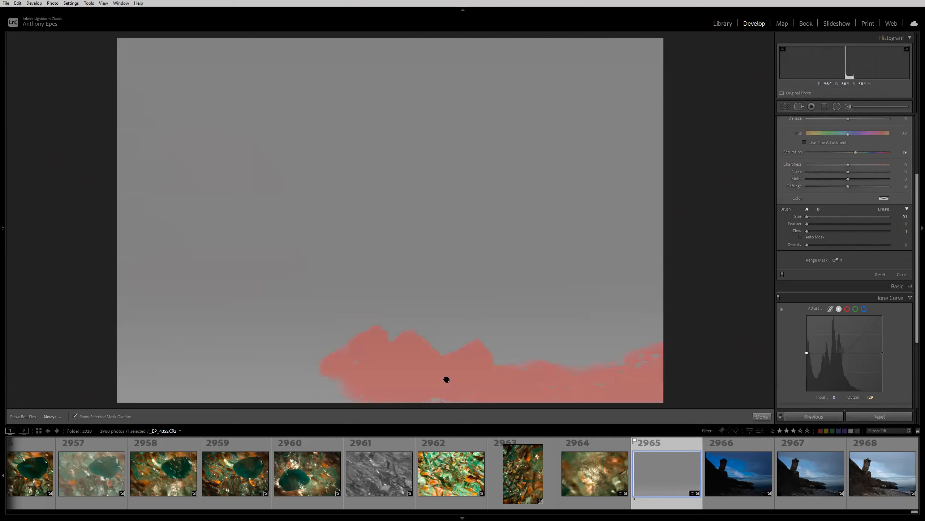
key("Delete")
Set the brush to size 29.9, feather 0, flow 100 and density 100, paint one dab mid-image, and inspect its edge up close
left_click(831, 216)
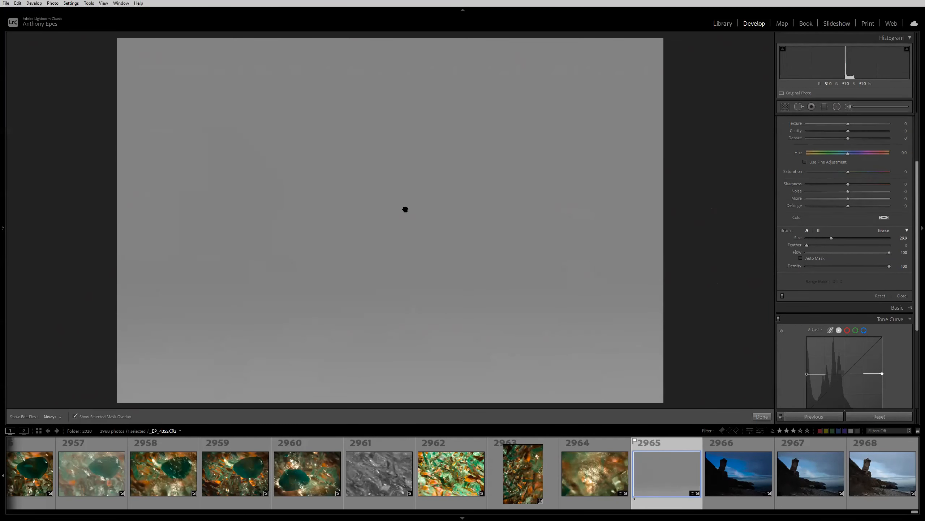
left_click(405, 209)
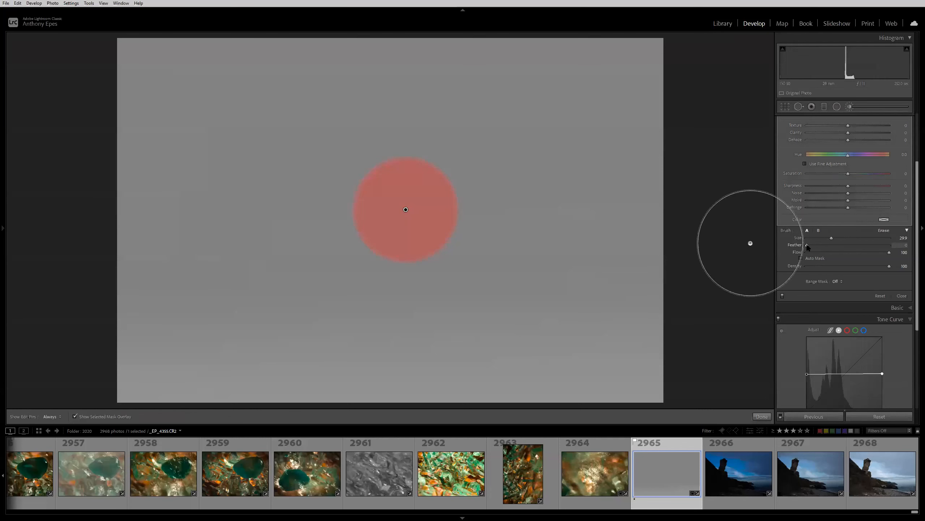
left_click(455, 238)
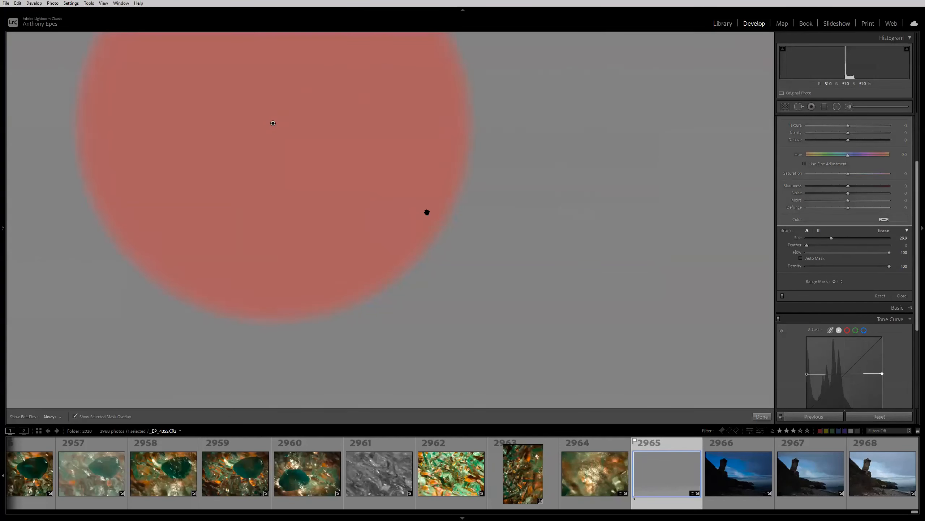
left_click(404, 224)
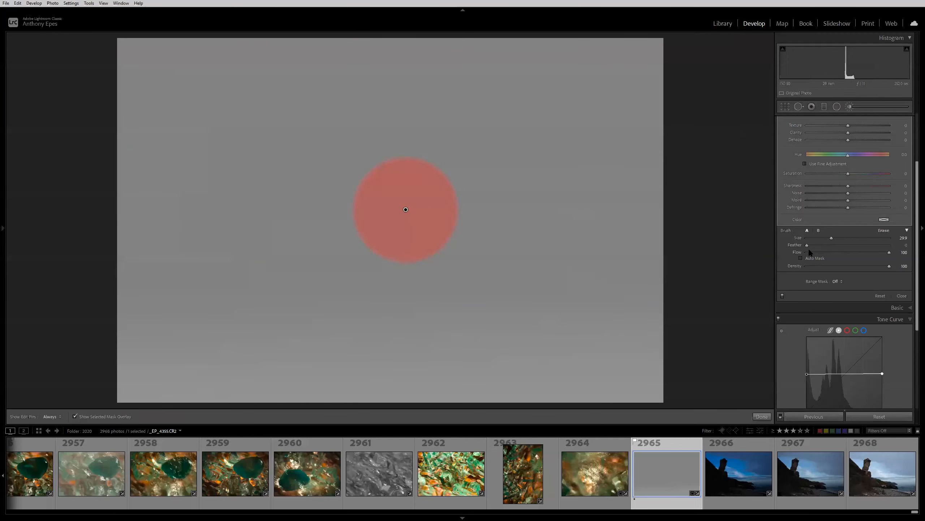
Move the hard-edged dab to the left of the grey image and paint a dab with feather 100 on the right
left_click_drag(406, 210, 218, 209)
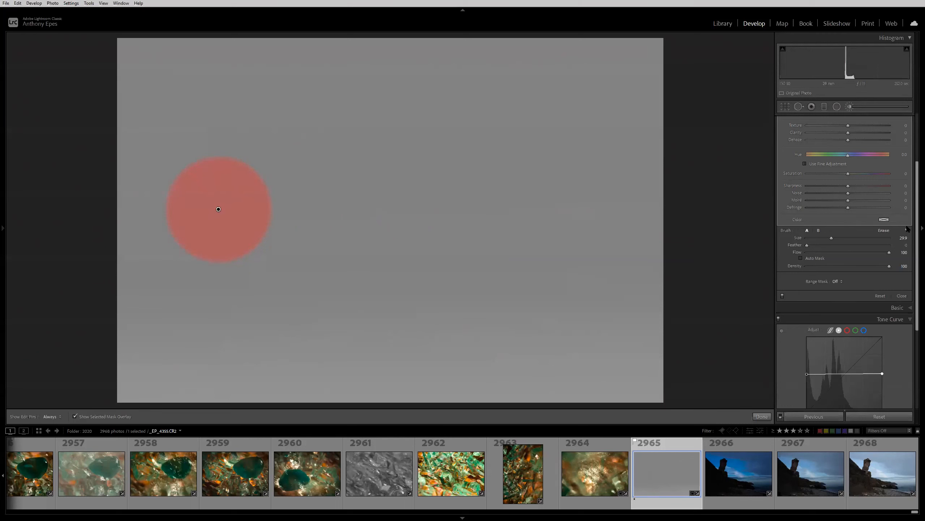
left_click_drag(802, 249, 912, 249)
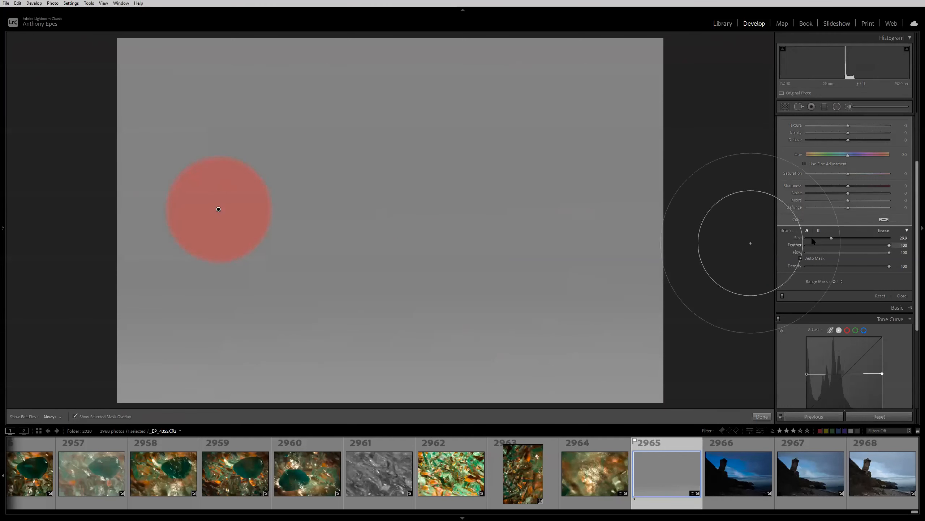
left_click(517, 215)
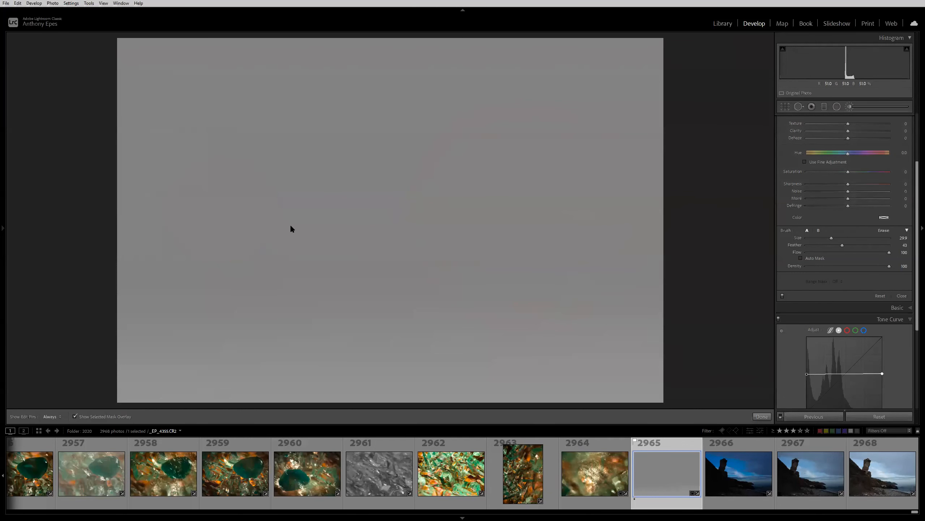
Paint a hard dab with feather 0 on the left of the grey image and a soft dab with feather 97 on the right
left_click_drag(843, 247, 811, 249)
left_click(237, 215)
left_click_drag(807, 245, 887, 245)
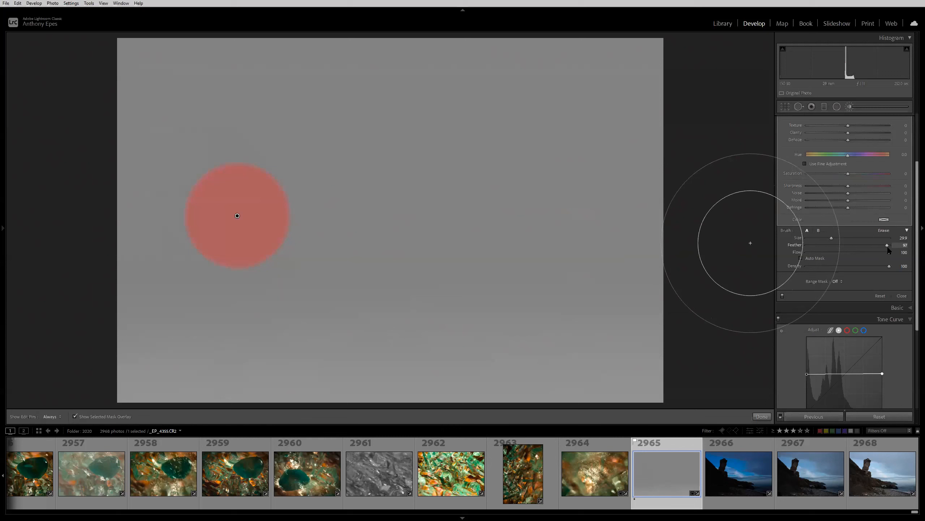
left_click(504, 217)
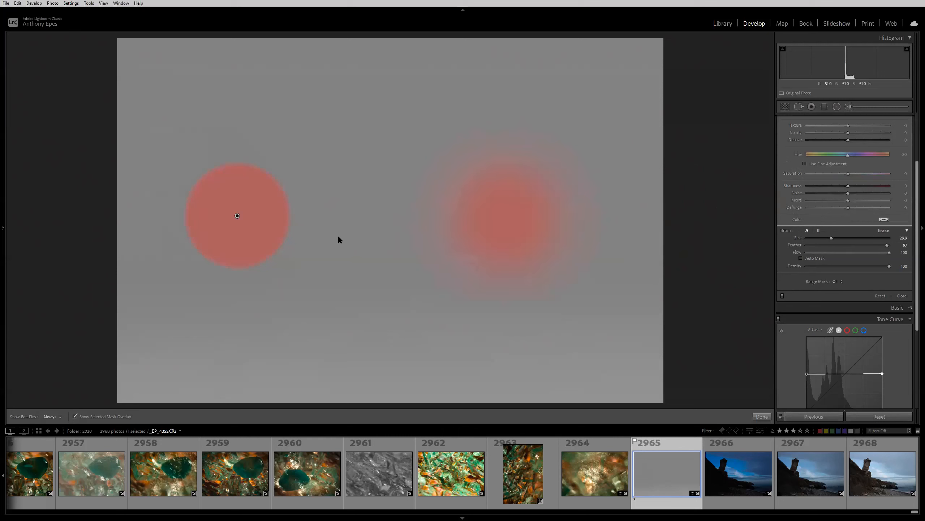